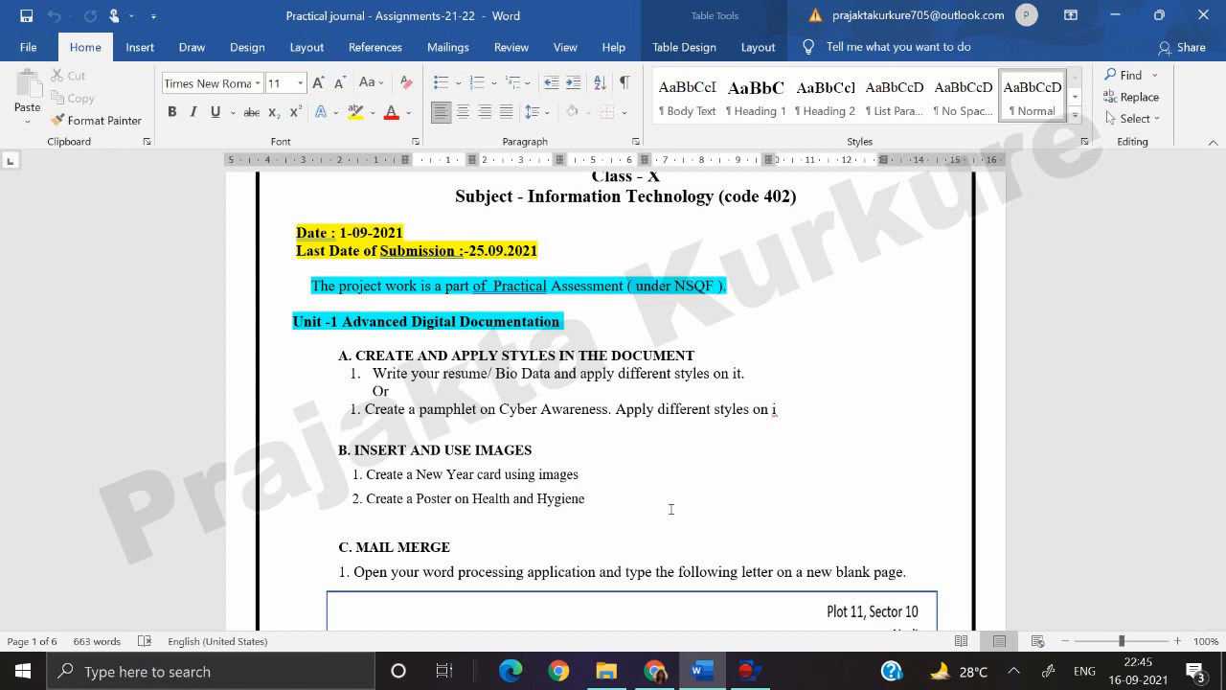
# - Read the Mail Merge task in the practical journal and open Mail Merge letter from the X-IT-Assignment desktop folder in OpenOffice Writer
pyautogui.scroll(-4, 671, 508)
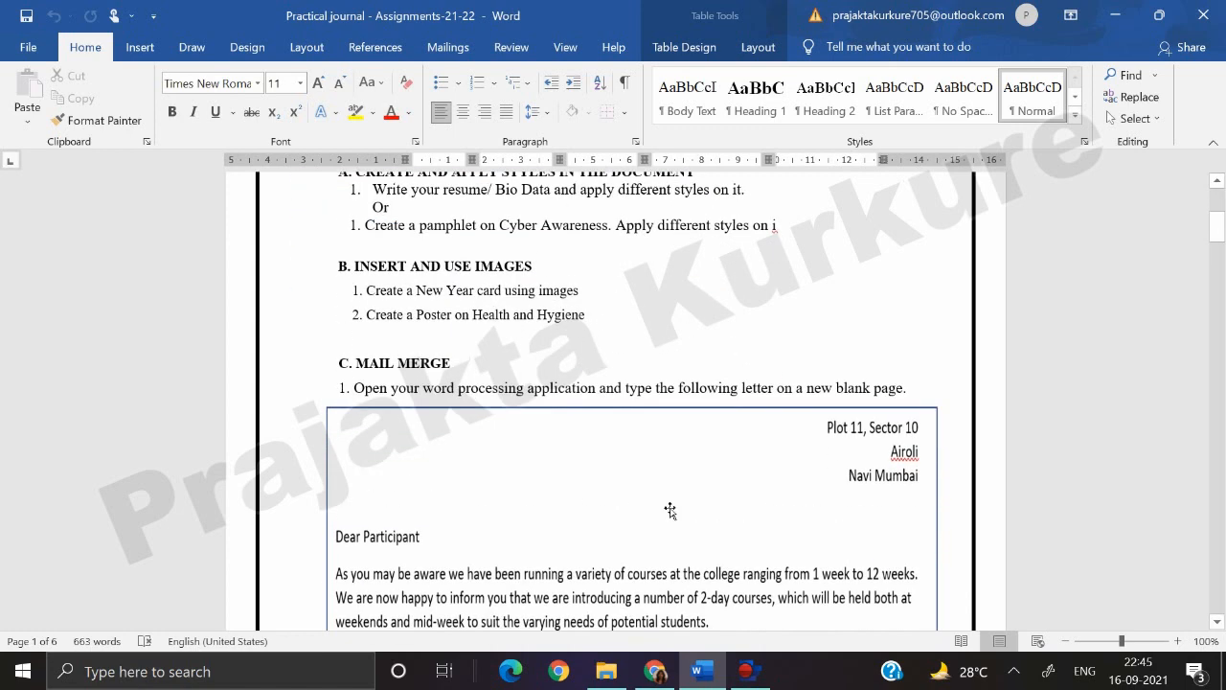
pyautogui.scroll(-2, 670, 510)
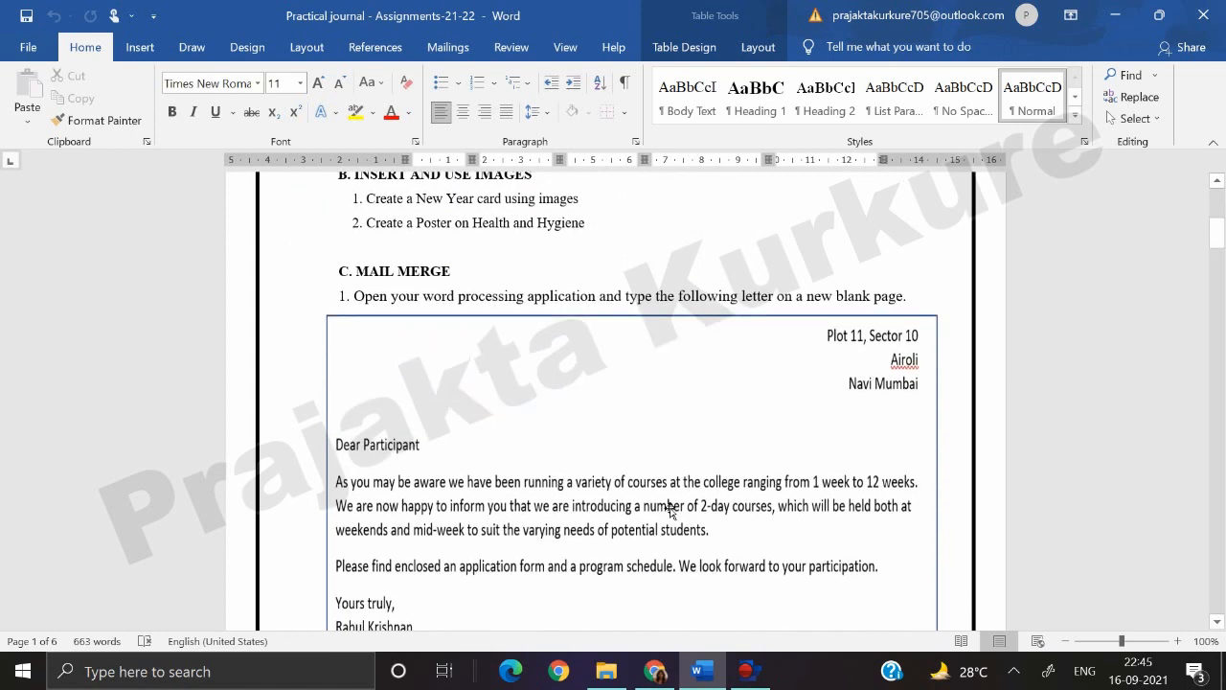
pyautogui.scroll(-2, 631, 486)
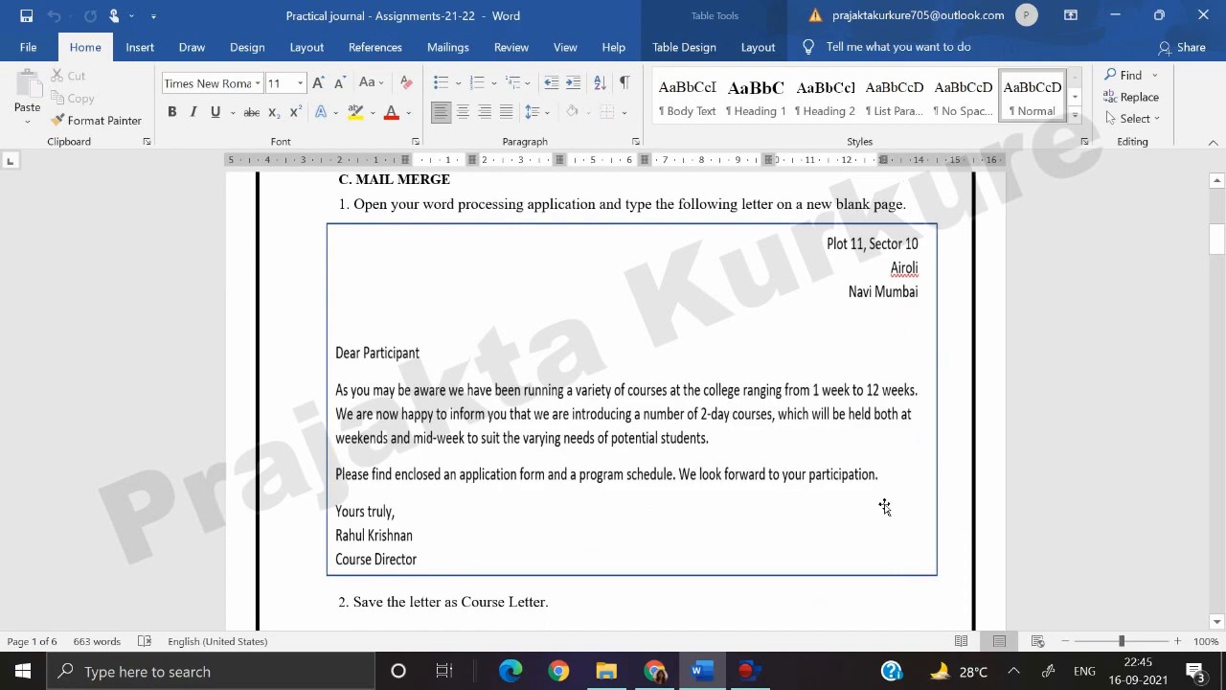
pyautogui.click(1115, 15)
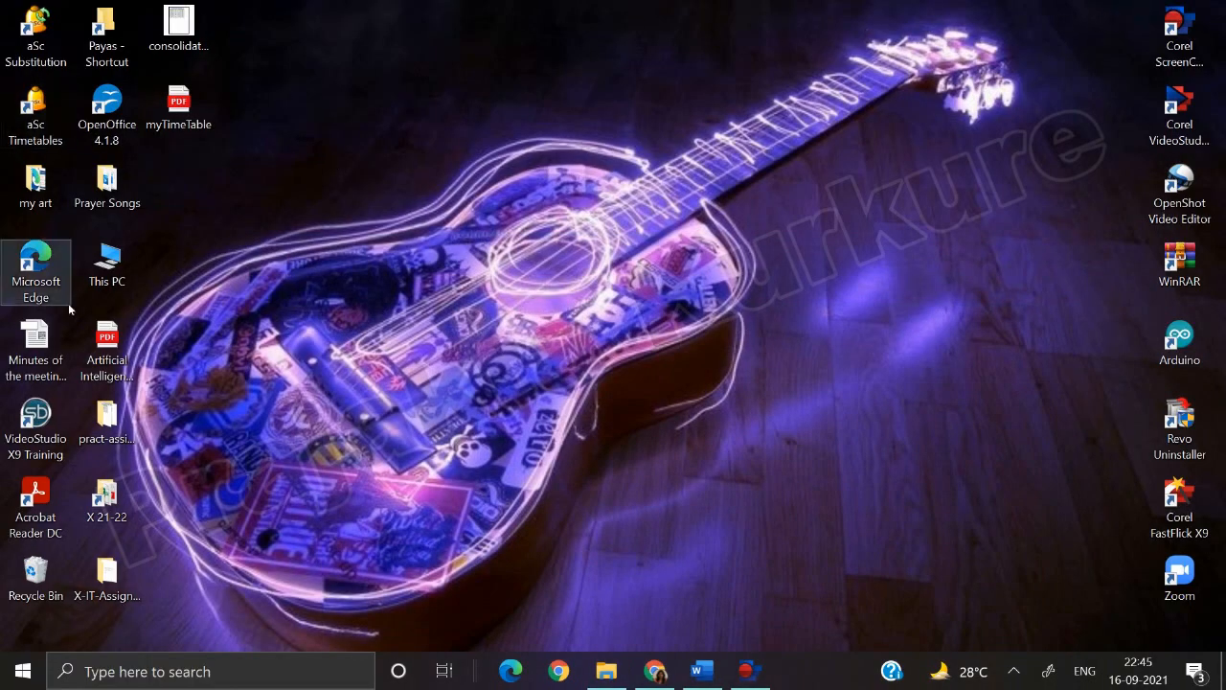
pyautogui.click(115, 601)
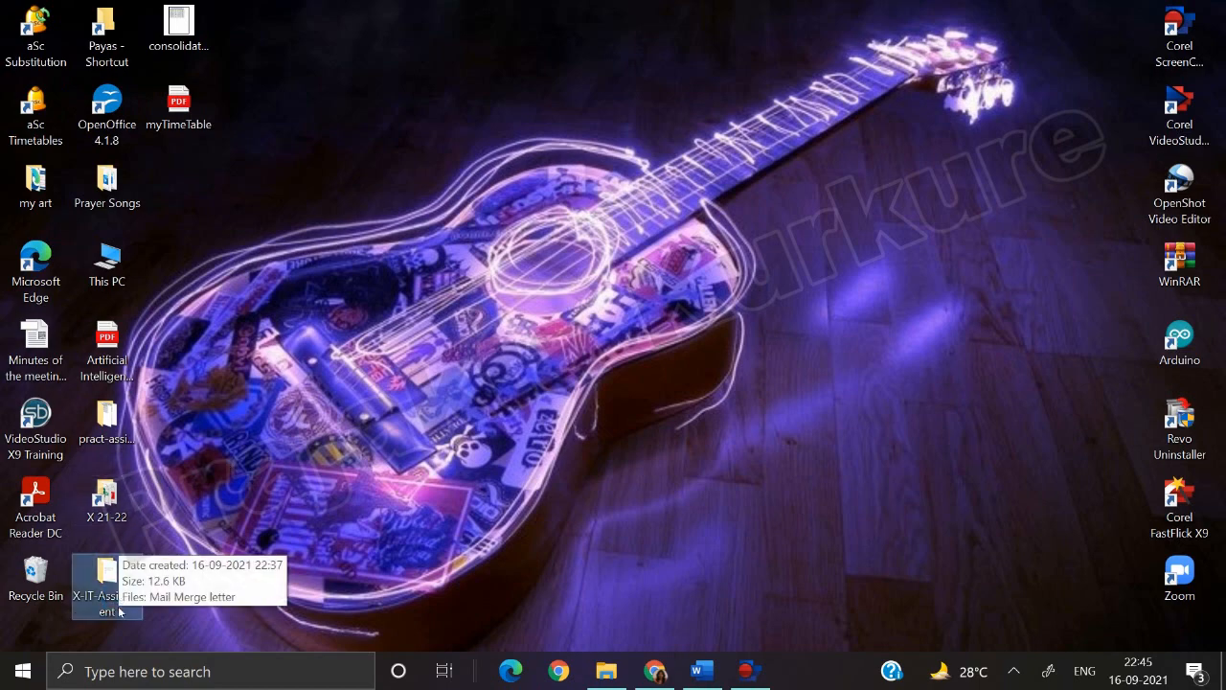
pyautogui.doubleClick(117, 604)
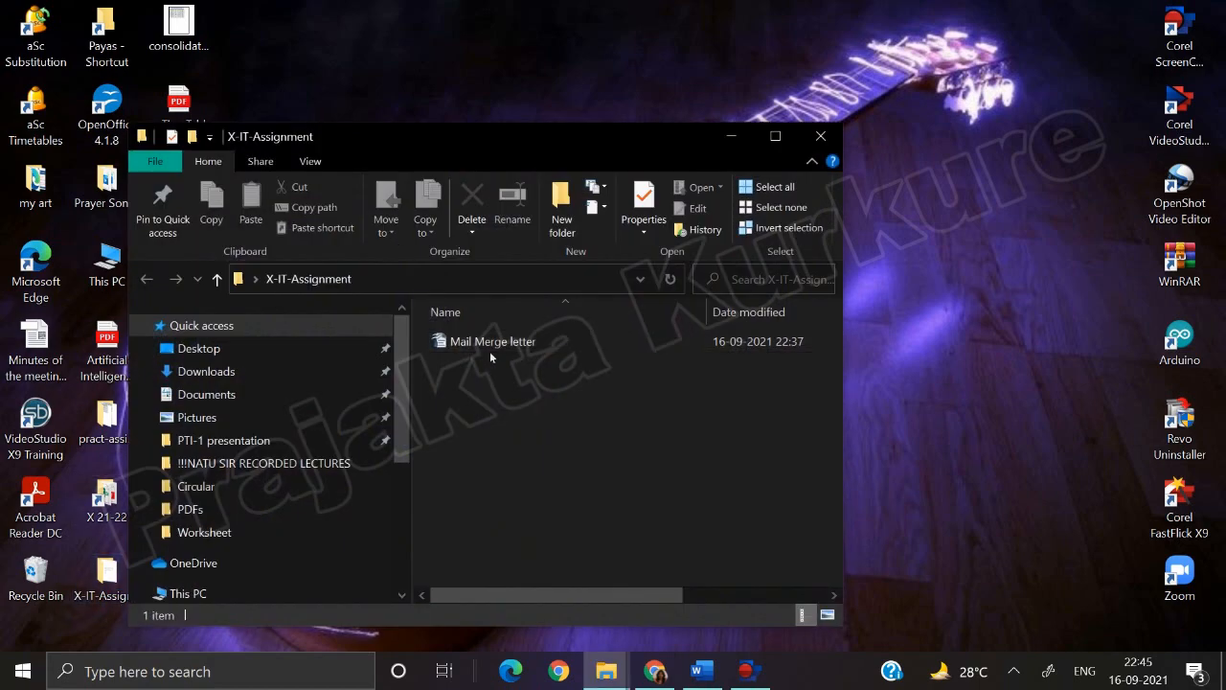
pyautogui.doubleClick(490, 354)
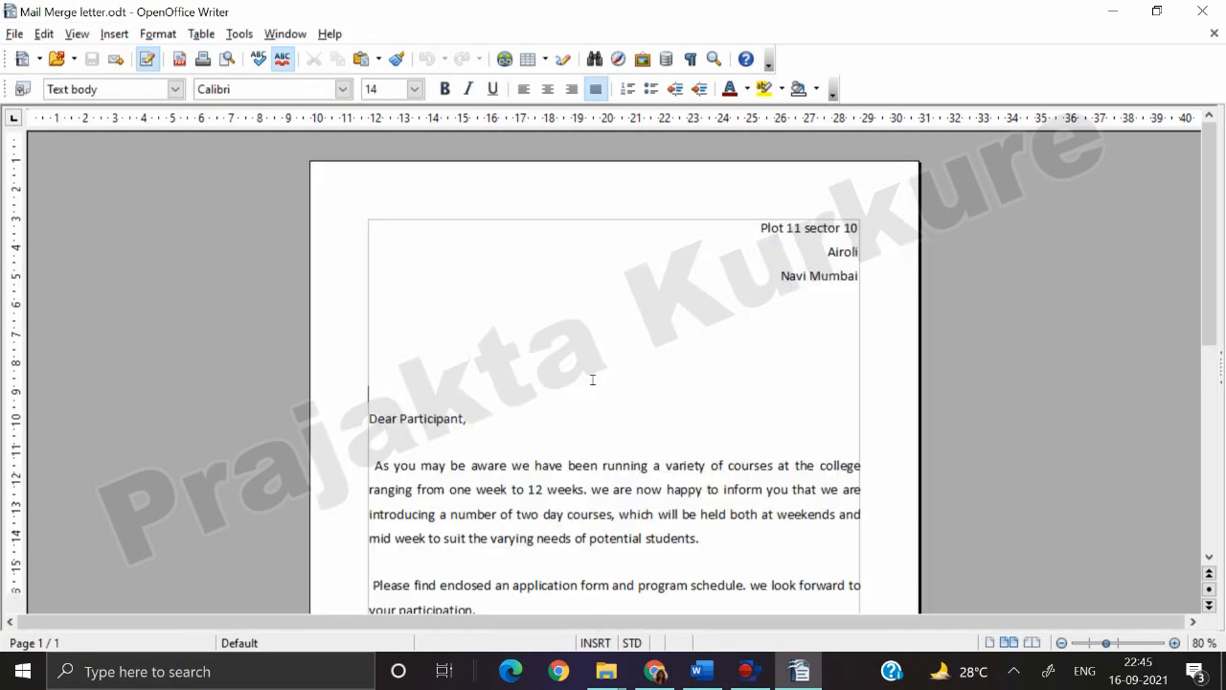
# - Start the Mail Merge Wizard with the current document as starting document and Letter as the document type
pyautogui.click(462, 337)
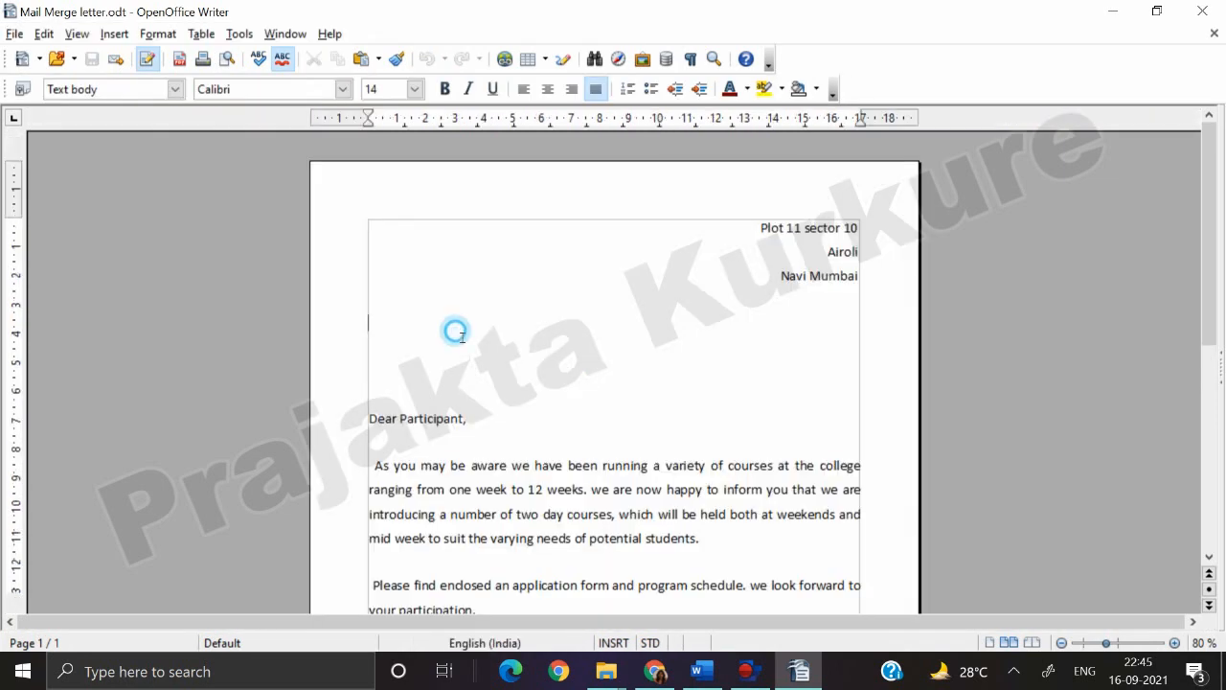
pyautogui.click(240, 34)
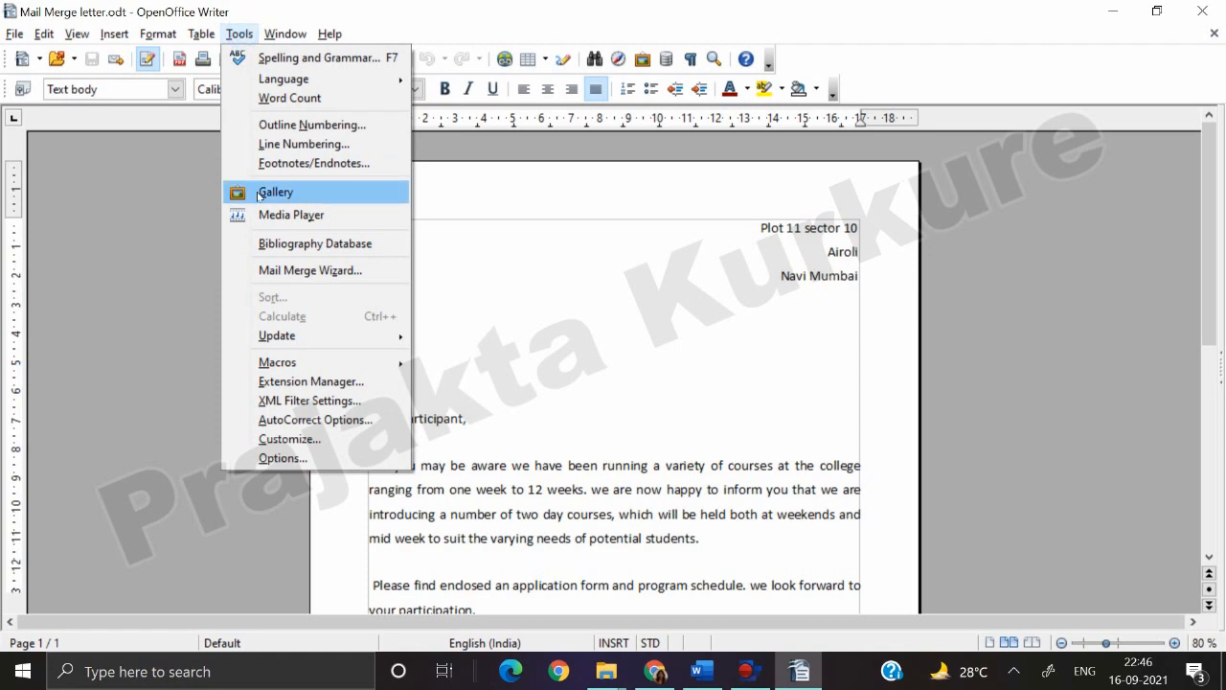
pyautogui.click(261, 271)
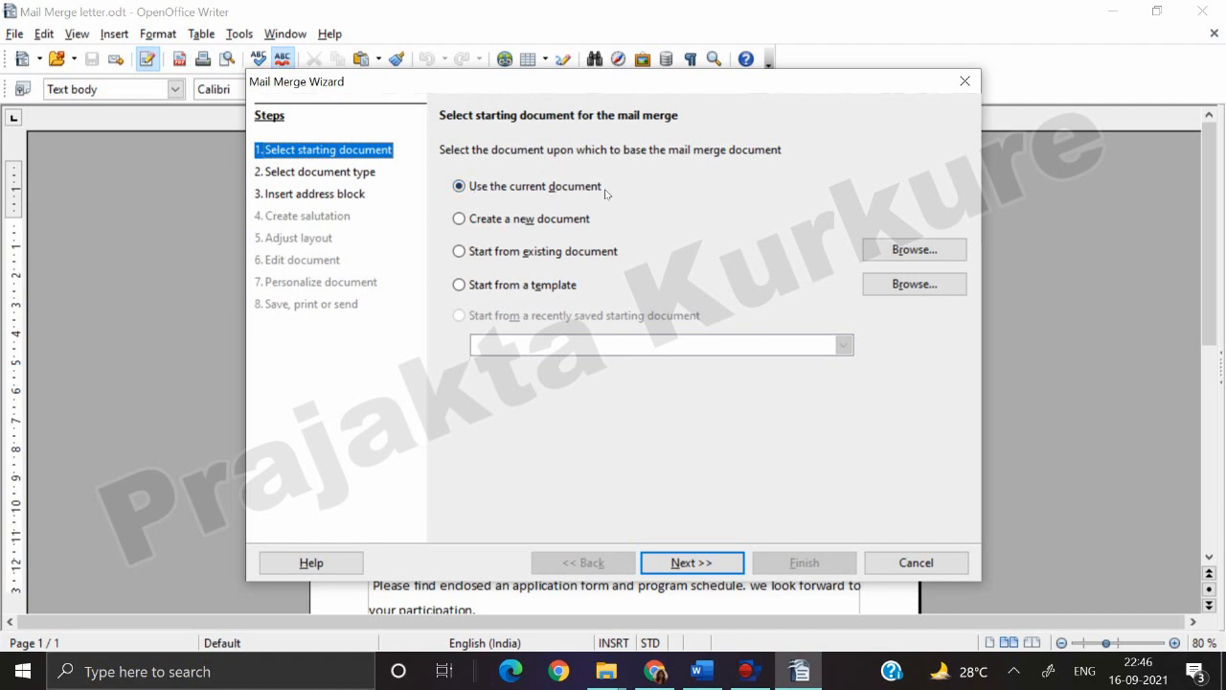
pyautogui.click(699, 565)
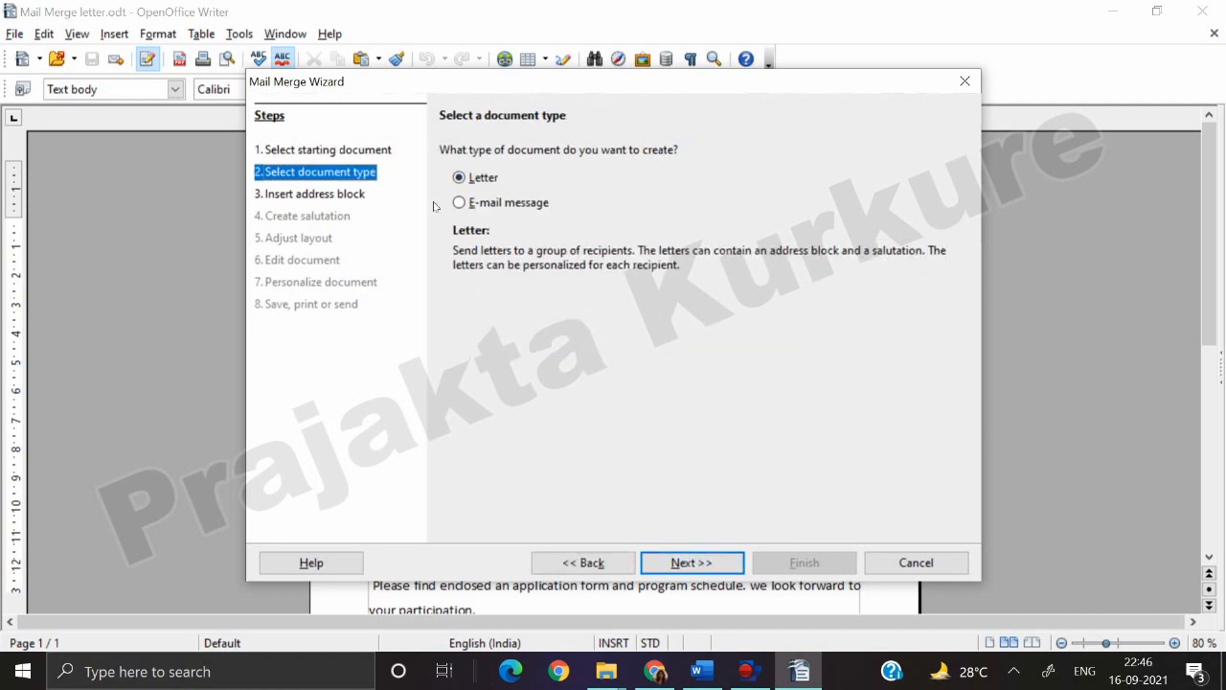
pyautogui.click(712, 572)
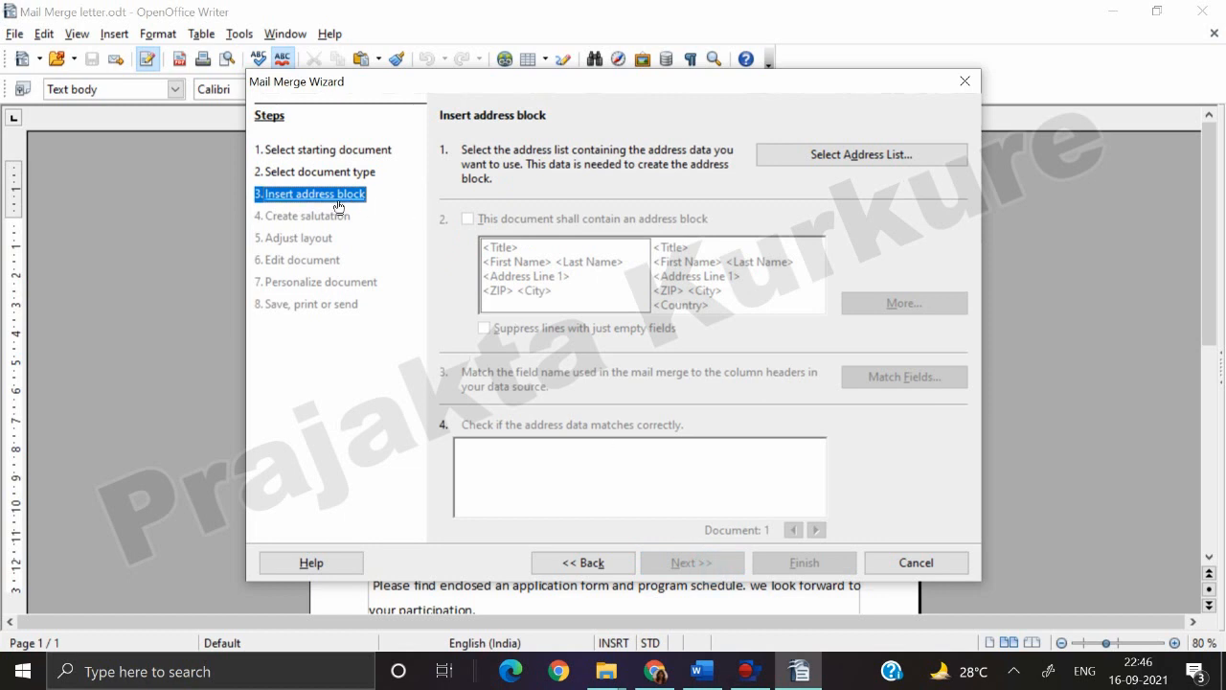
# - Create a new address list for the address block and open the customization of its elements
pyautogui.click(869, 161)
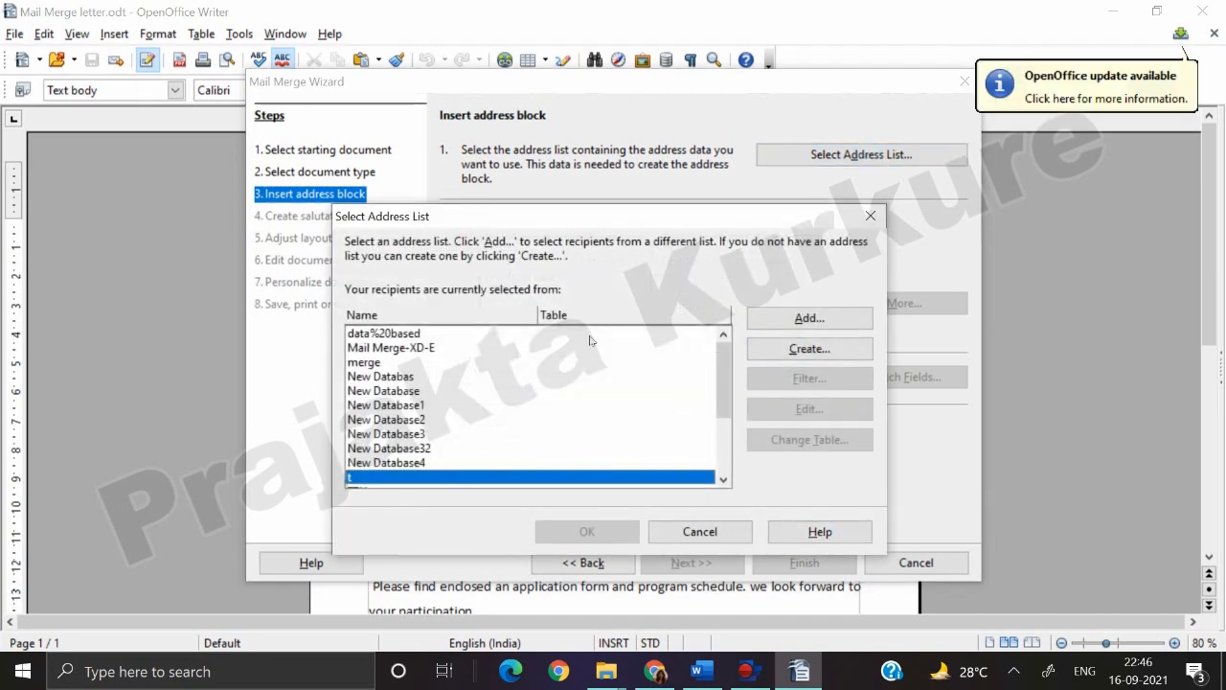
pyautogui.click(813, 352)
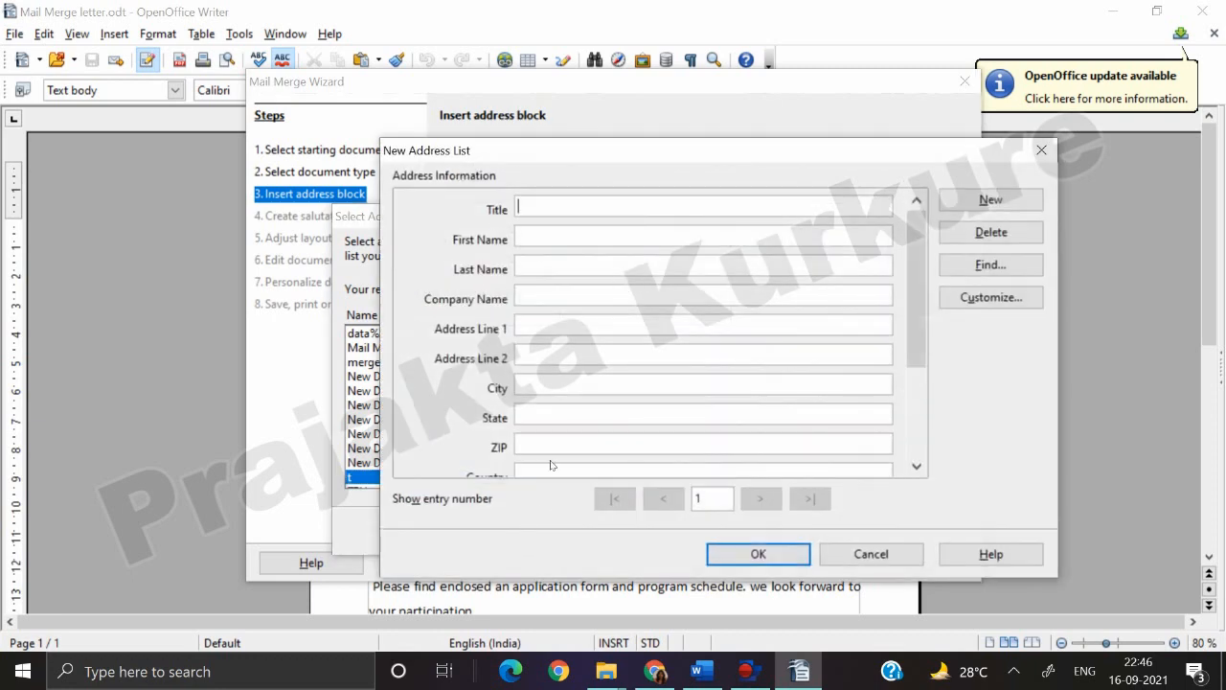
pyautogui.moveTo(921, 260); pyautogui.dragTo(915, 298)
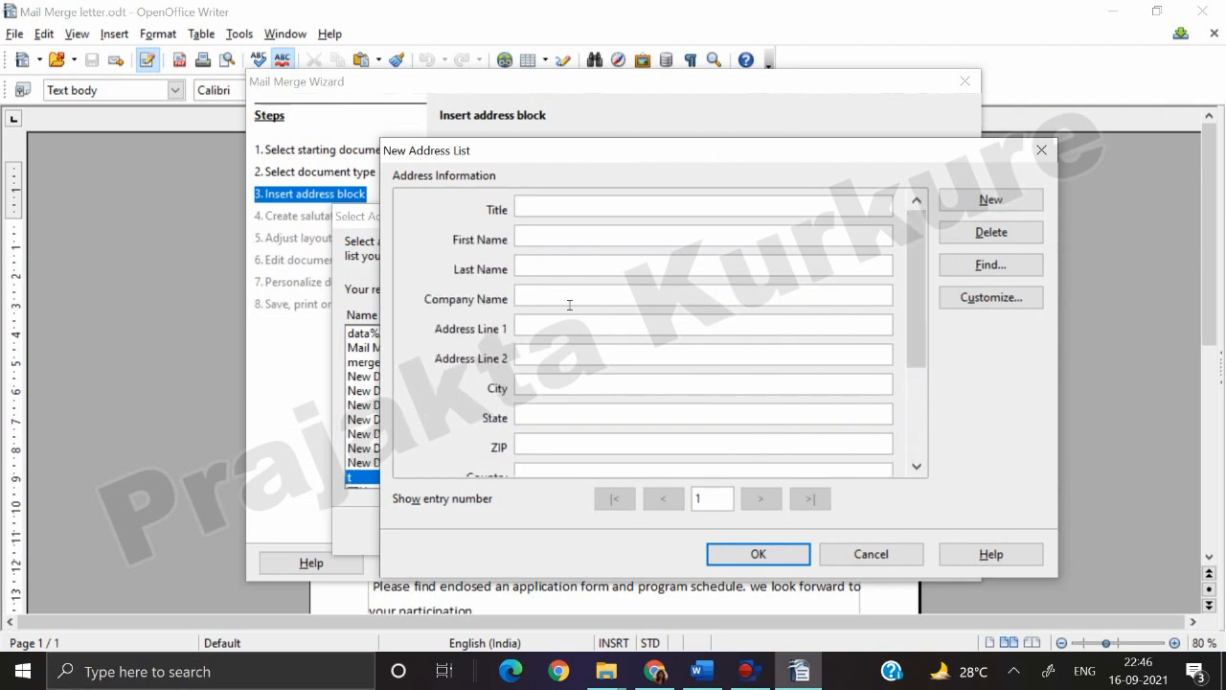
pyautogui.click(996, 300)
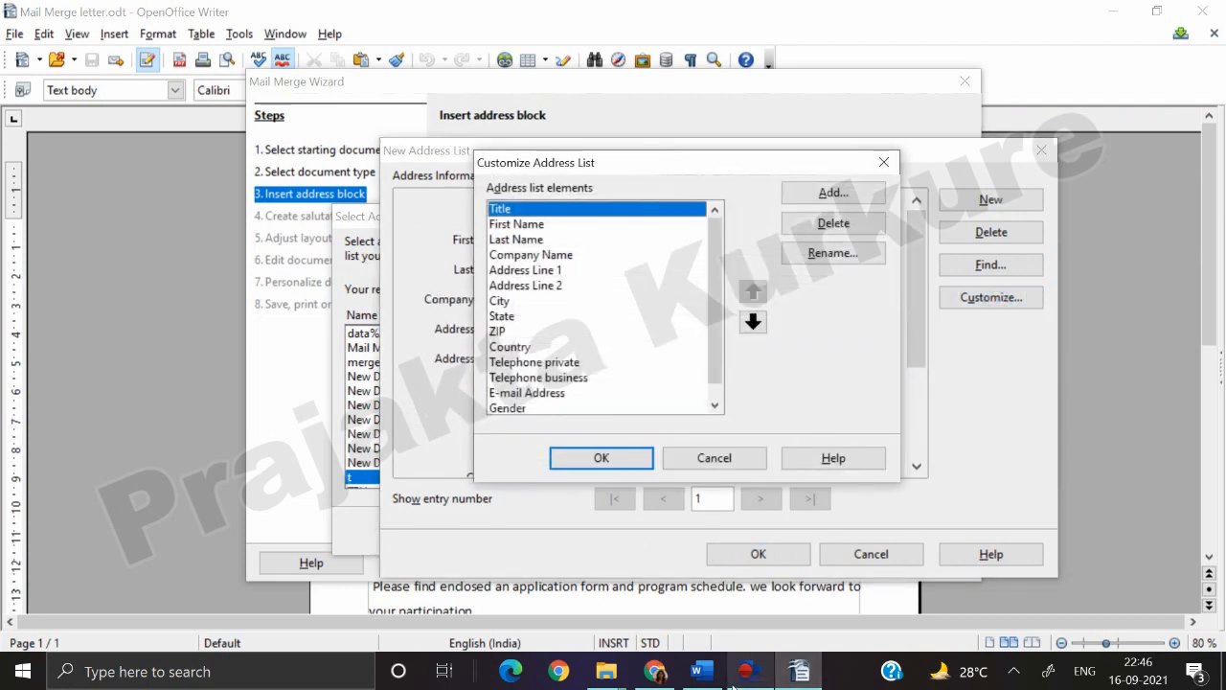
# - Check the required columns in the journal's table in Word, and delete the Company Name and Address Line 2 elements in Writer's address list
pyautogui.click(700, 675)
pyautogui.scroll(1, 567, 535)
pyautogui.scroll(-5, 569, 532)
pyautogui.scroll(-5, 570, 531)
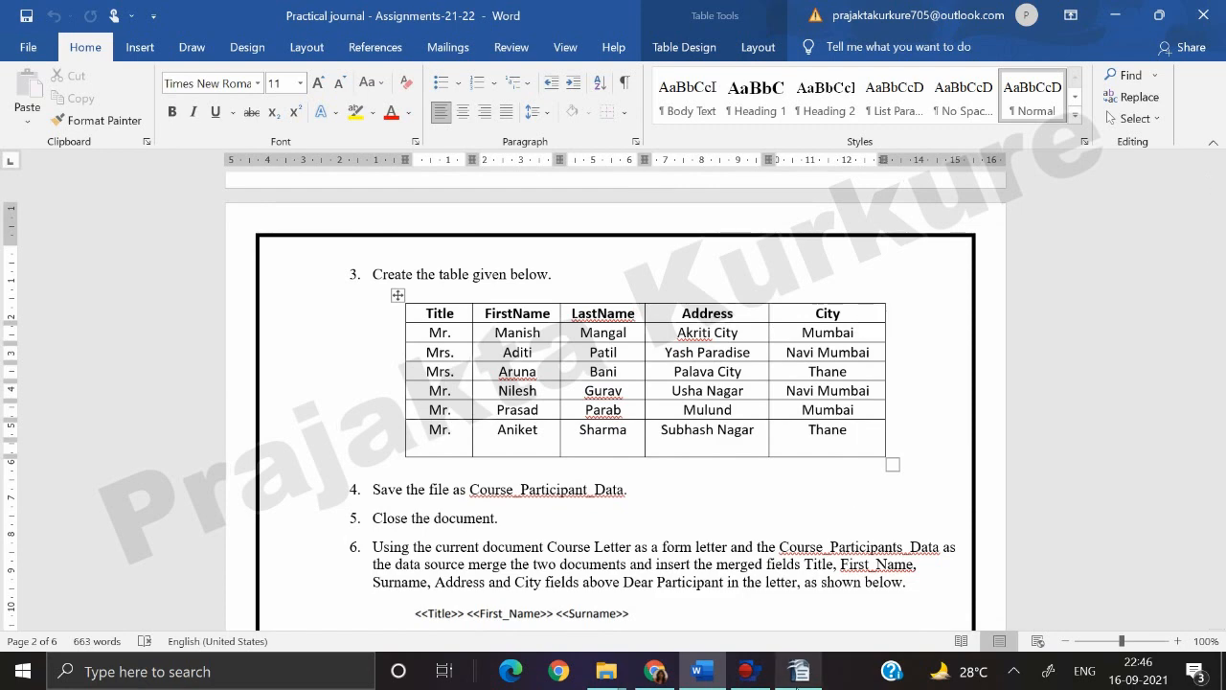
pyautogui.click(797, 670)
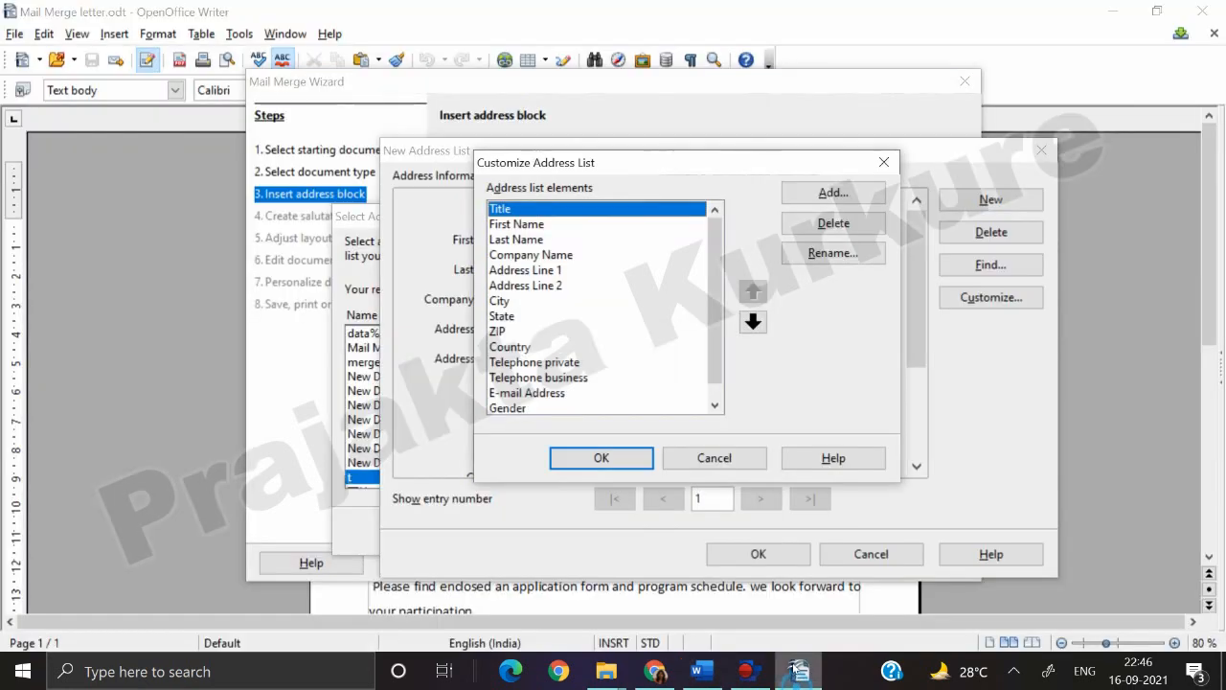
pyautogui.click(503, 255)
pyautogui.click(822, 230)
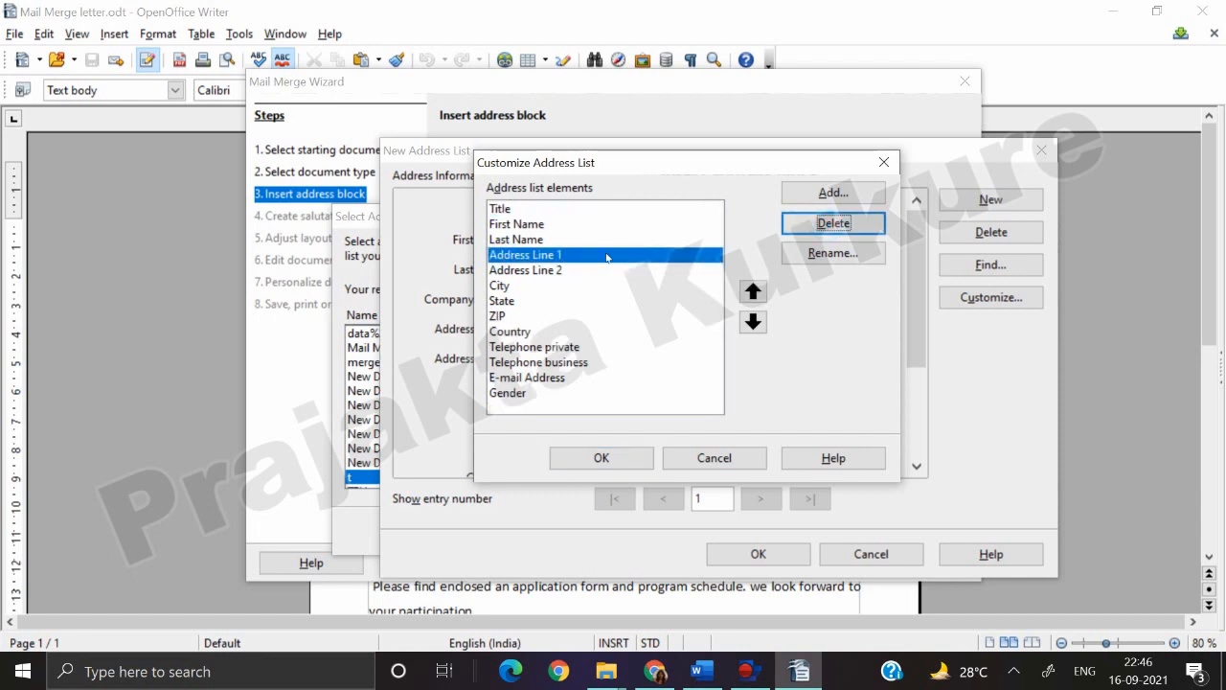
pyautogui.click(562, 270)
pyautogui.click(821, 223)
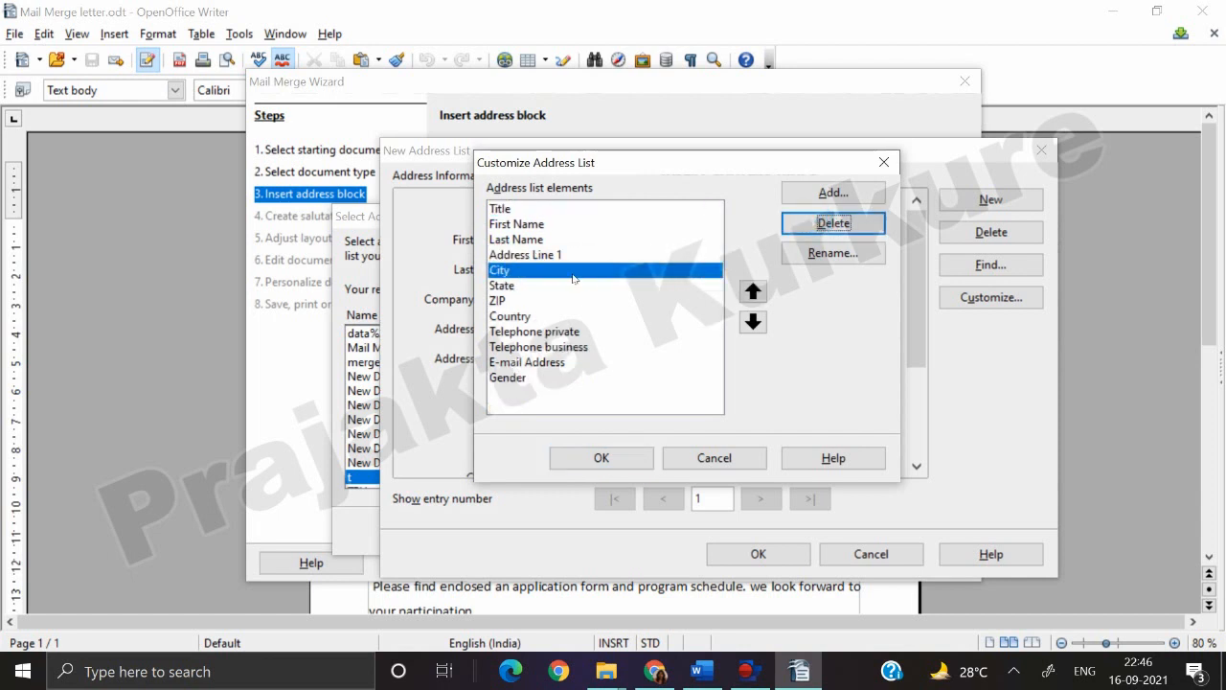
# - Delete the State, ZIP, Country, Telephone private, Telephone business, E-mail Address and Gender elements from the address list
pyautogui.click(507, 285)
pyautogui.click(833, 223)
pyautogui.click(833, 223)
pyautogui.click(835, 222)
pyautogui.click(836, 222)
pyautogui.click(836, 223)
pyautogui.click(835, 224)
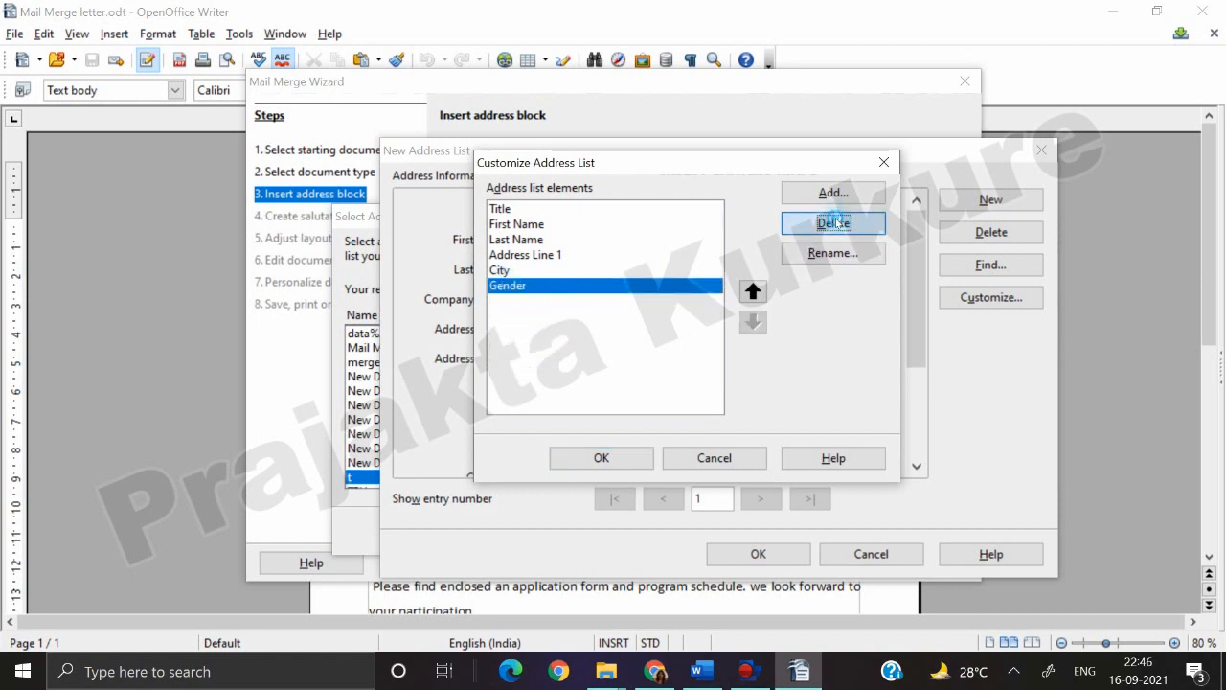
pyautogui.click(835, 223)
# - Rename the Address Line 1 element to Address and apply the customized address list elements
pyautogui.click(539, 255)
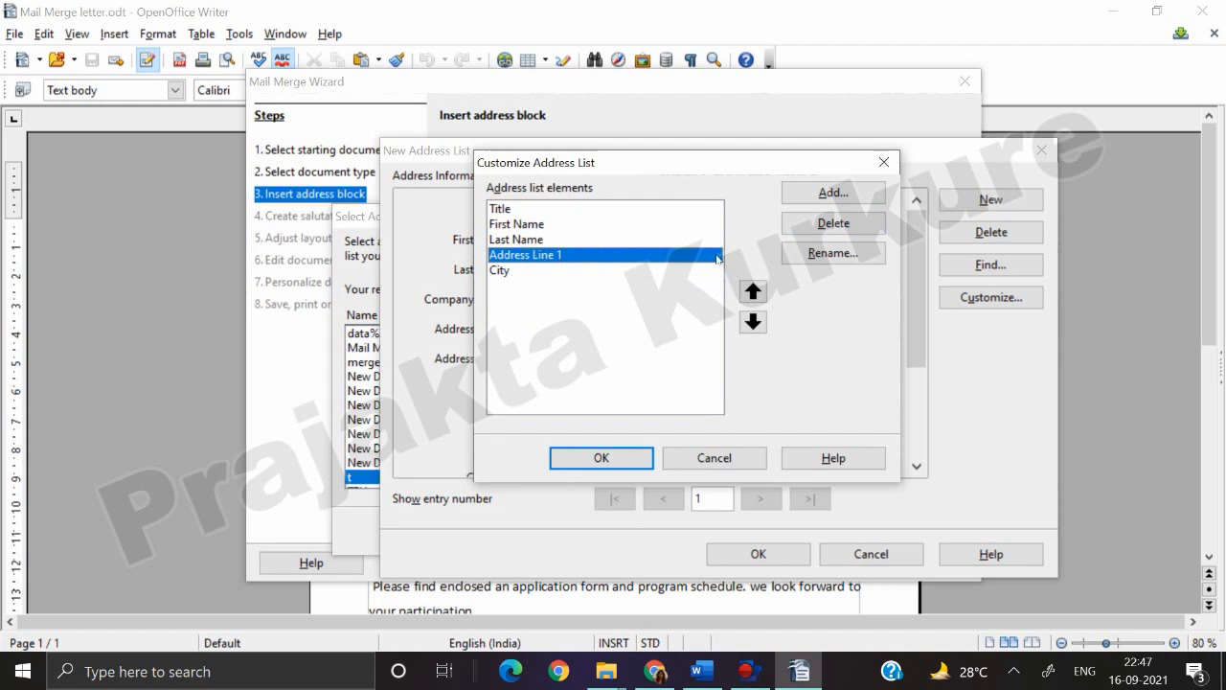
pyautogui.click(799, 255)
pyautogui.click(600, 423)
pyautogui.press('BackSpace')
pyautogui.press('BackSpace')
pyautogui.press('BackSpace')
pyautogui.press('BackSpace')
pyautogui.press('BackSpace')
pyautogui.press('BackSpace')
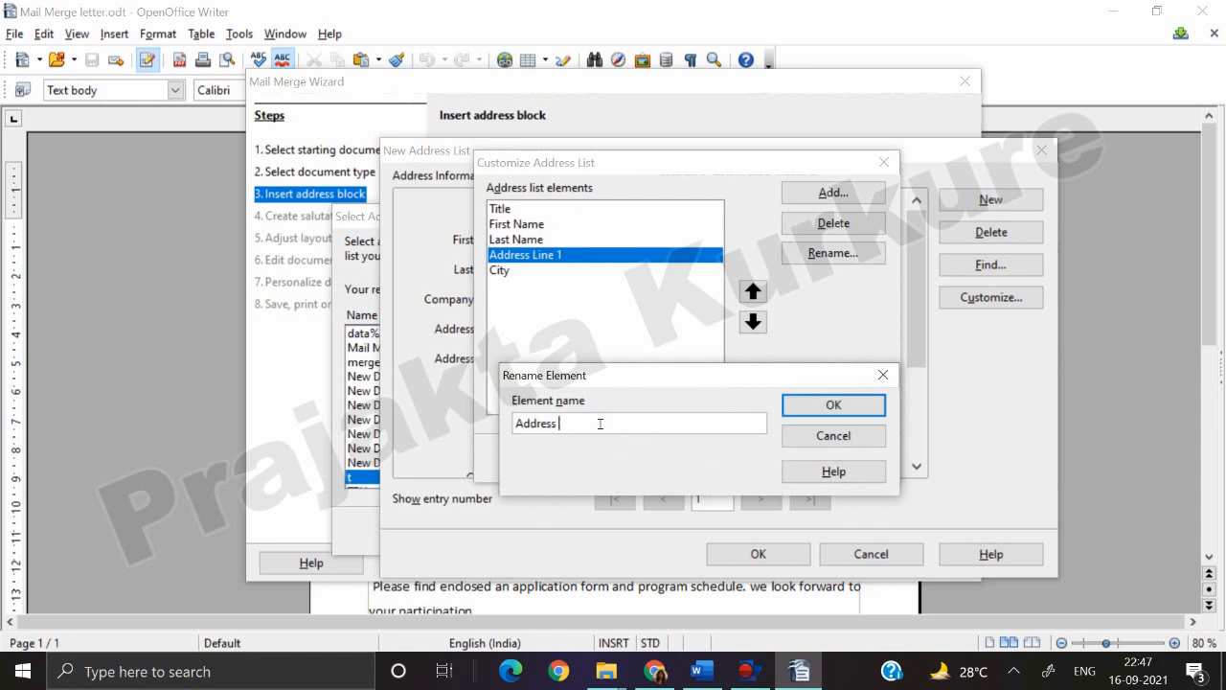
pyautogui.click(835, 408)
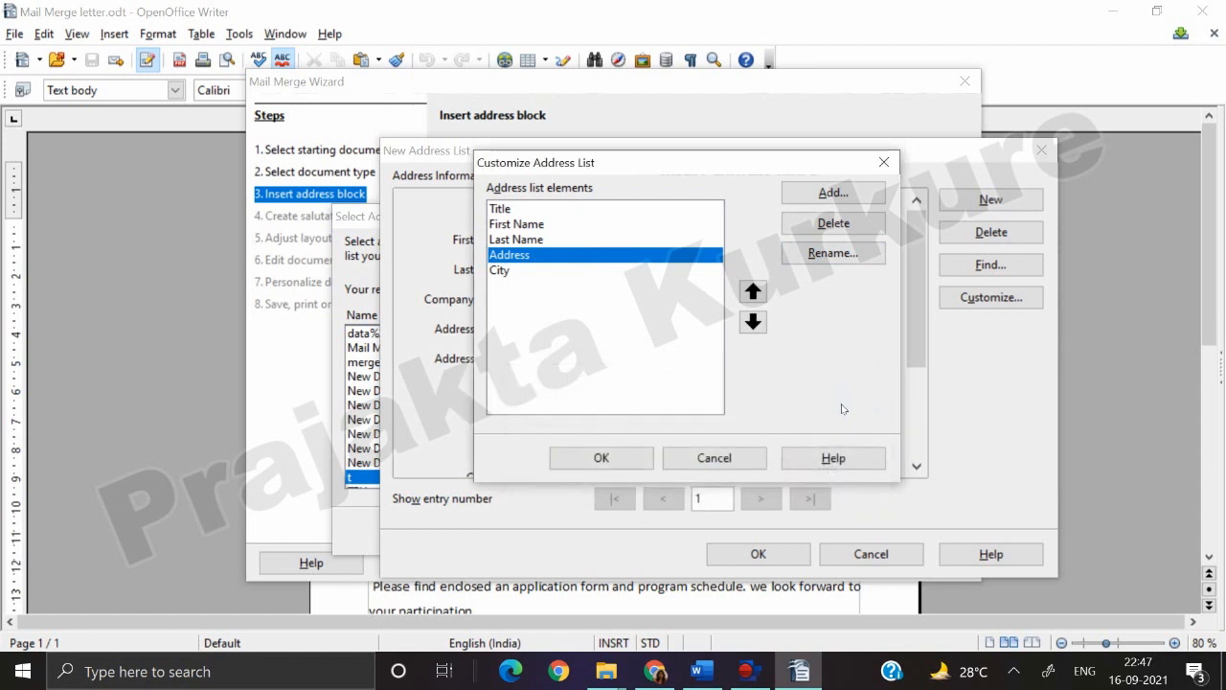
pyautogui.click(600, 460)
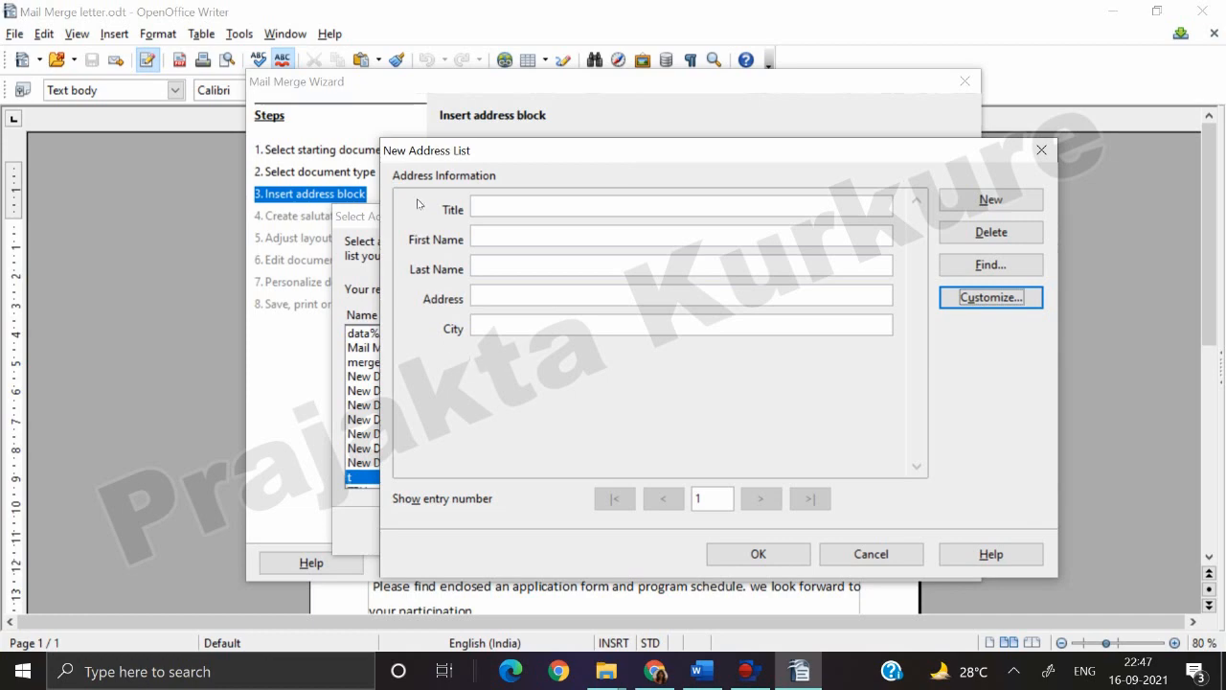
# - Fill in the first entry from the journal's table in Word: title Mr., the participant's first name, last name and address, and city Mumbai
pyautogui.click(491, 210)
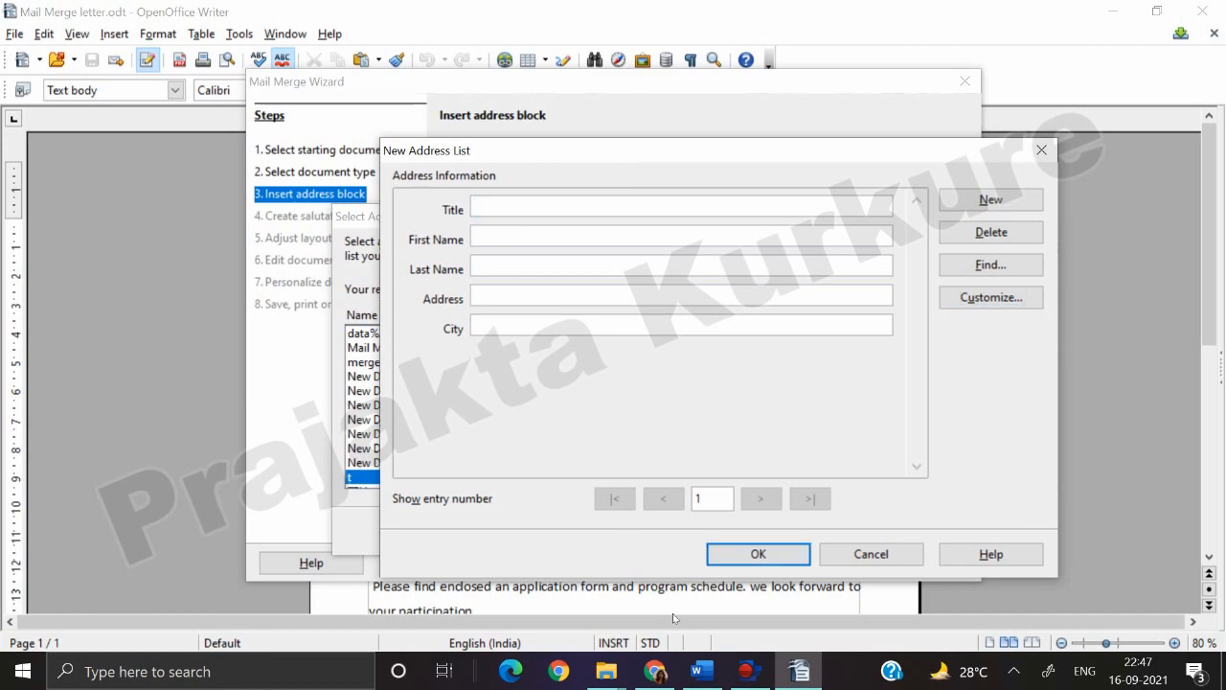
pyautogui.click(715, 683)
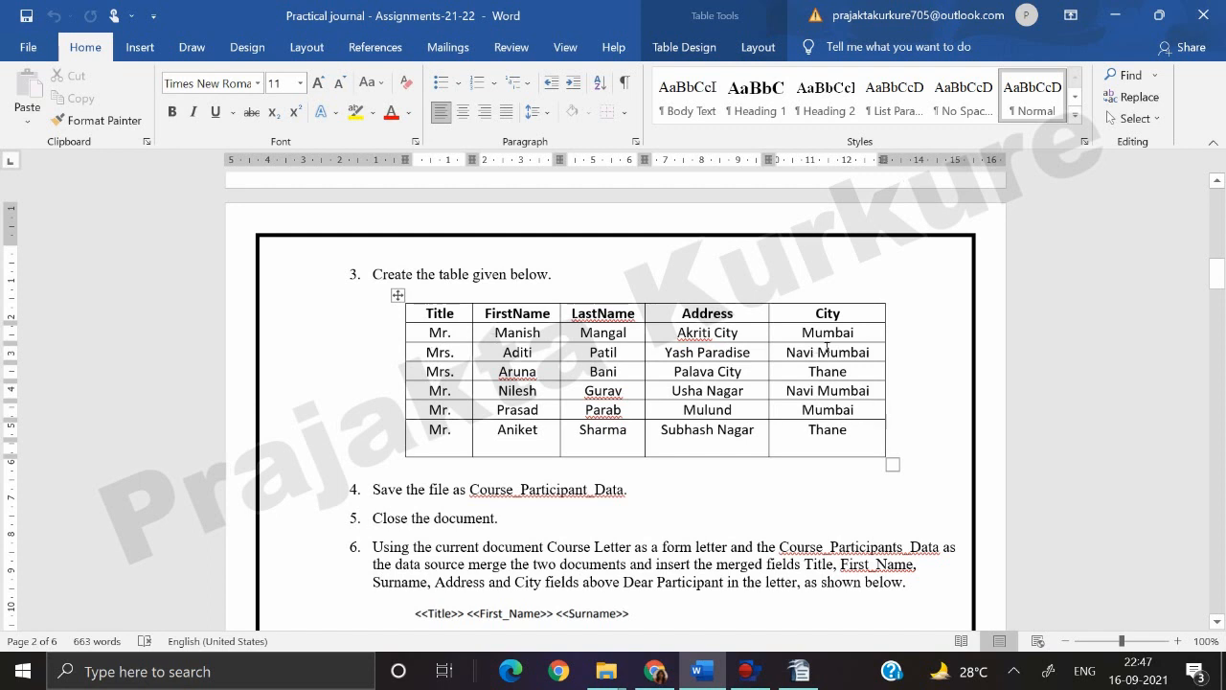
pyautogui.click(1115, 16)
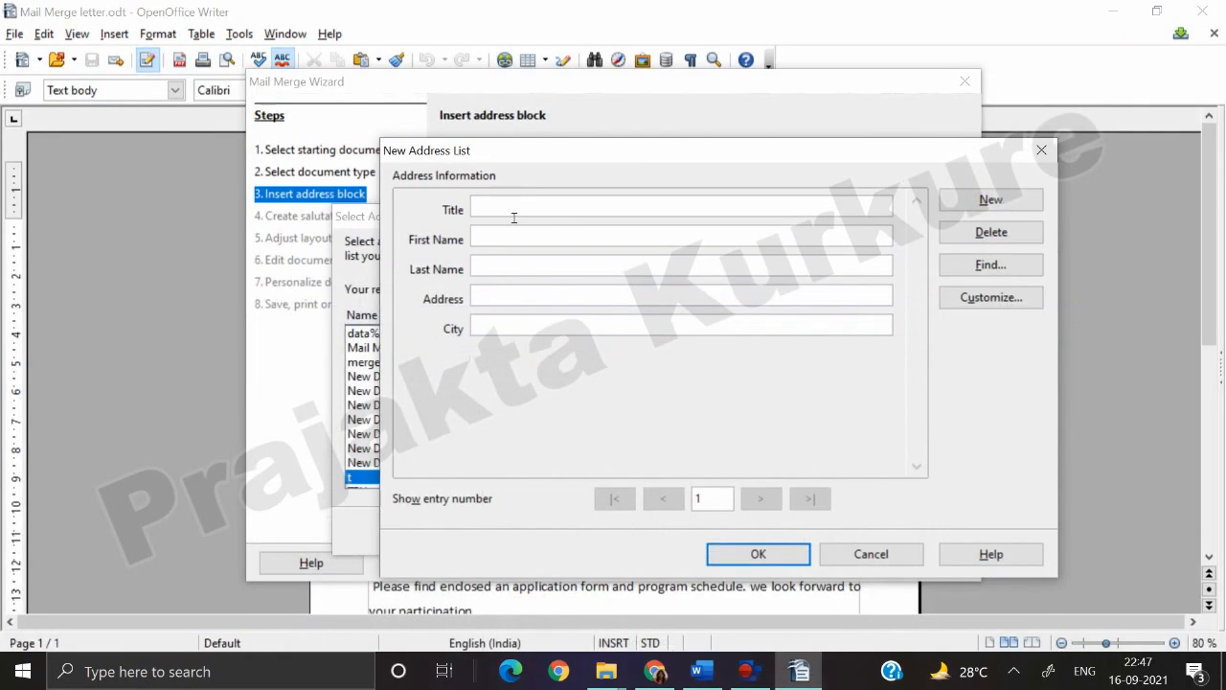
pyautogui.write('Mr')
pyautogui.write('M')
pyautogui.write('anish')
pyautogui.write('Mn')
pyautogui.press('BackSpace')
pyautogui.write('anga')
pyautogui.write('Akiti Cit')
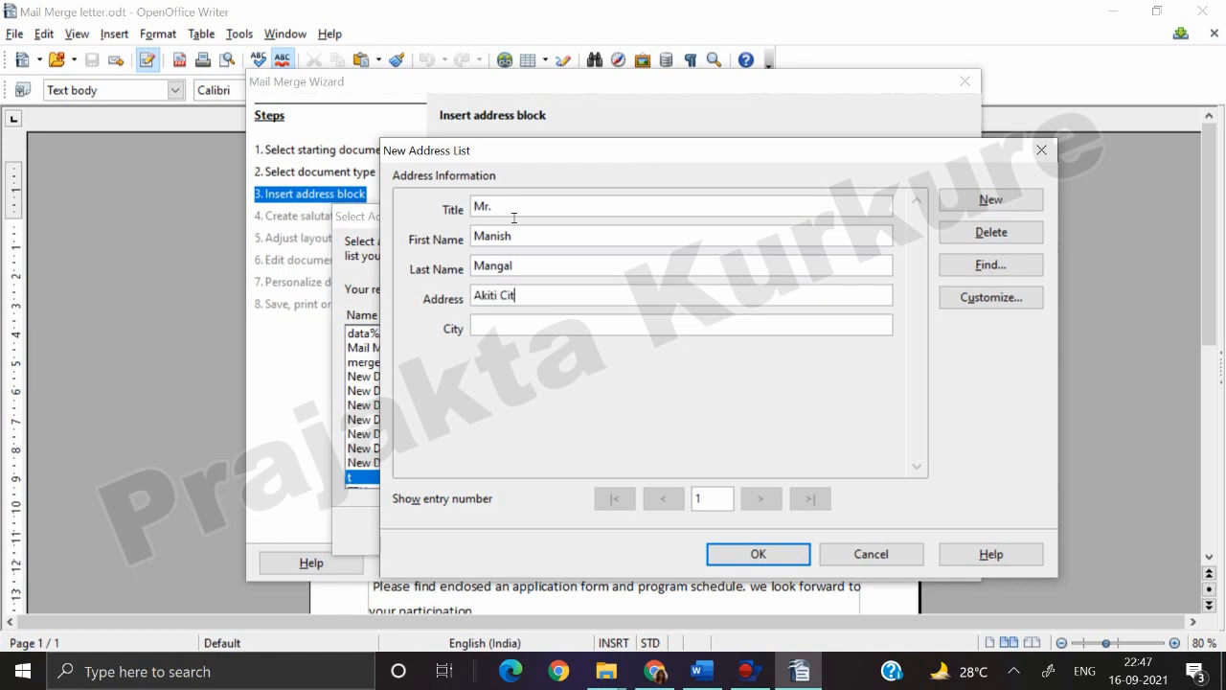
pyautogui.write('Mumbai')
# - Add a second entry using the table in Word, with title Mrs., the participant's first name, last name and address, and city Airoli
pyautogui.click(1005, 201)
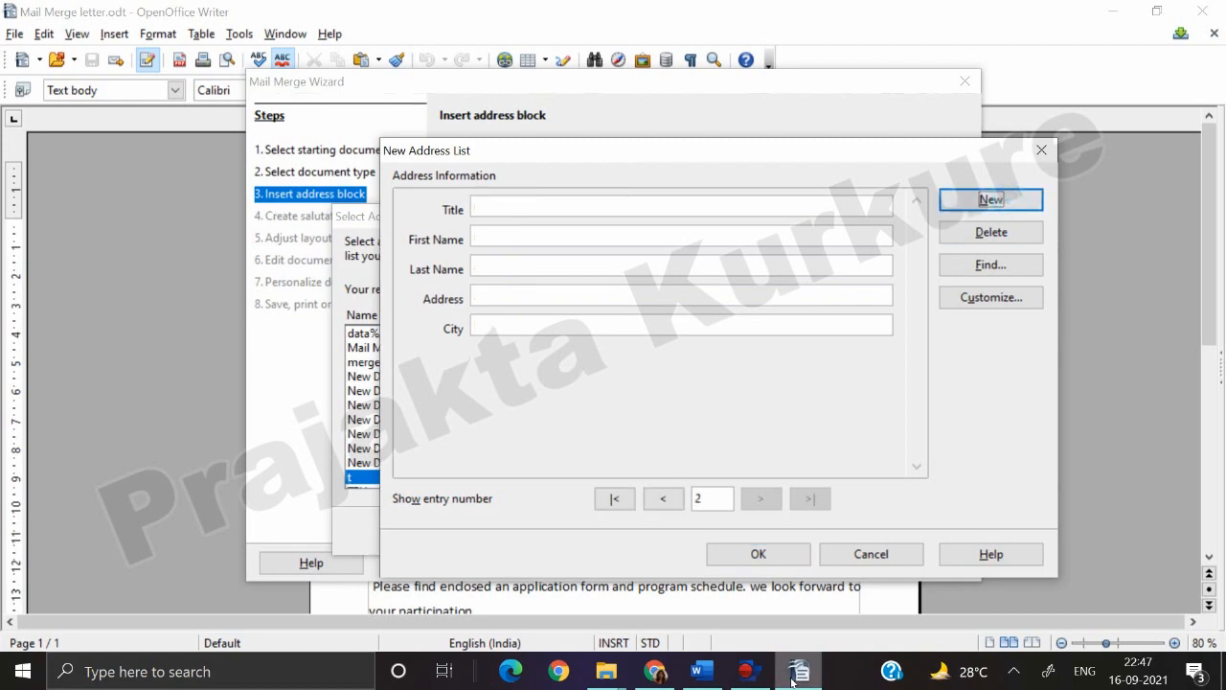
pyautogui.click(702, 670)
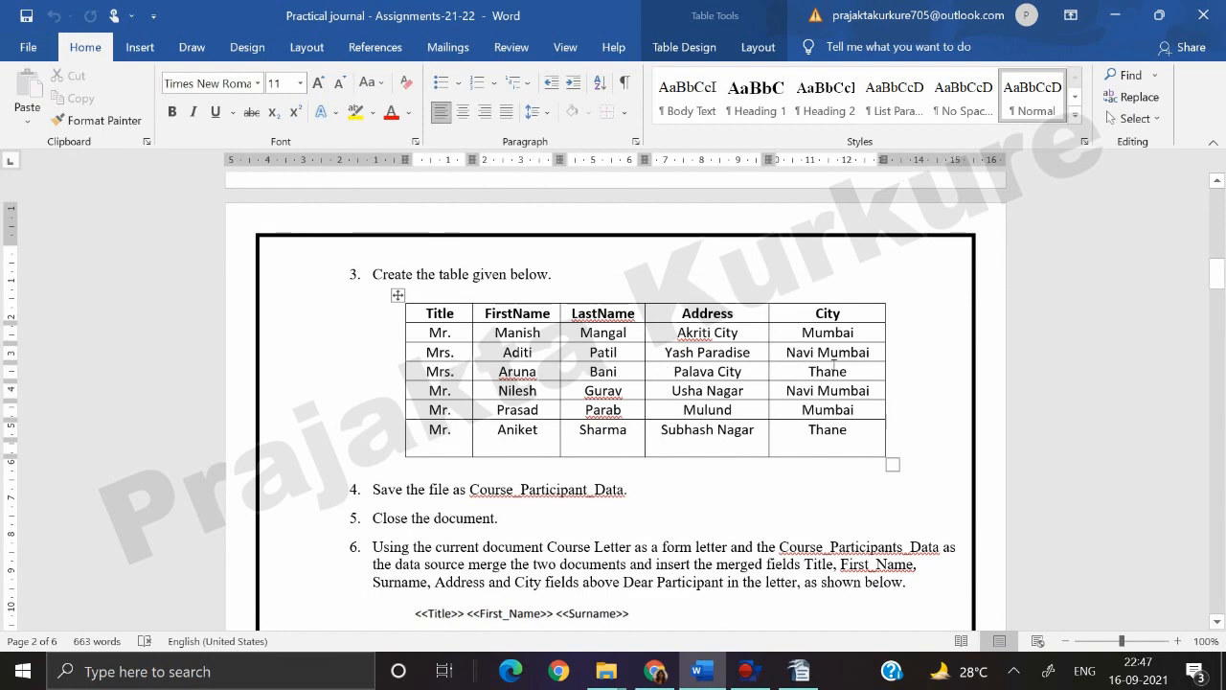
pyautogui.click(1115, 15)
pyautogui.click(555, 207)
pyautogui.write('MrsAditP')
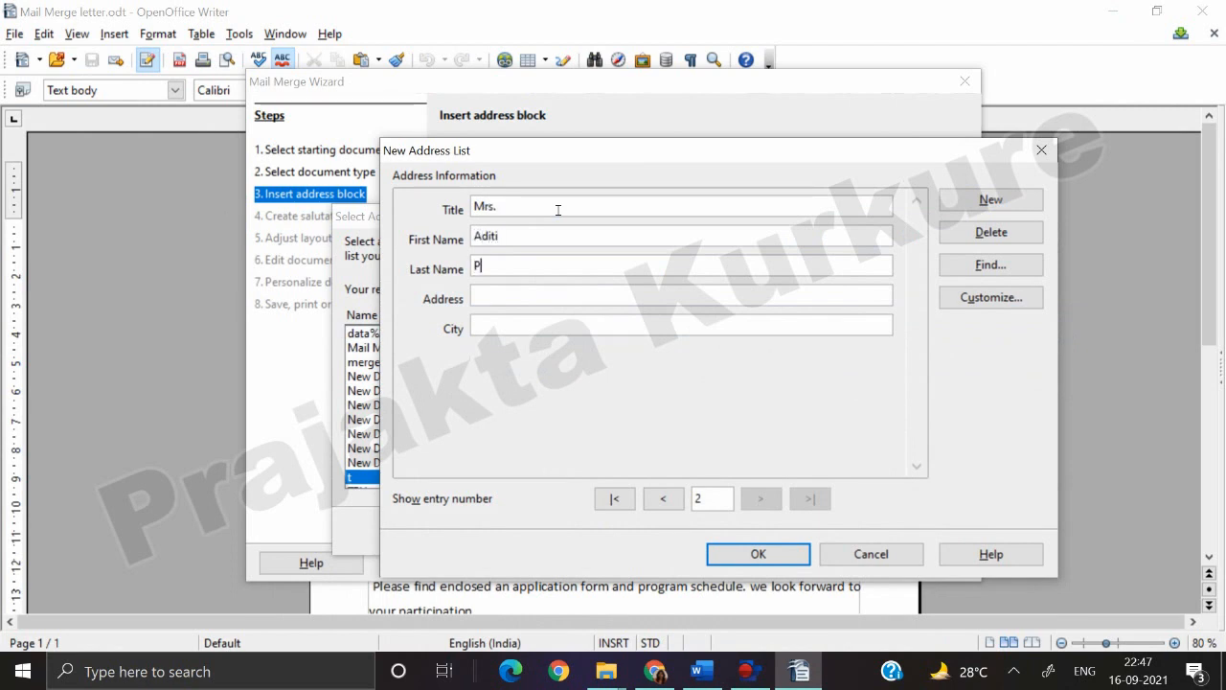
pyautogui.write('atiYash Parad')
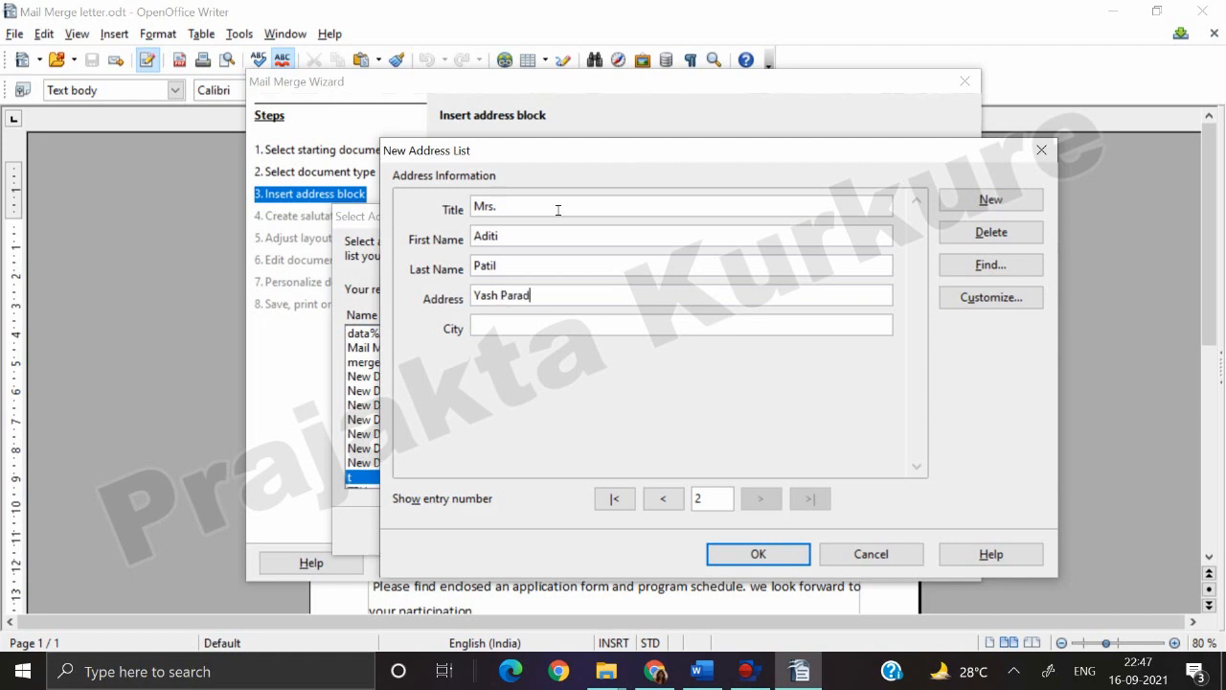
pyautogui.write('iseAiroli')
# - Add a third entry using the table in Word, with title Mrs., the participant's first name, last name and address, and city Thane
pyautogui.click(1001, 204)
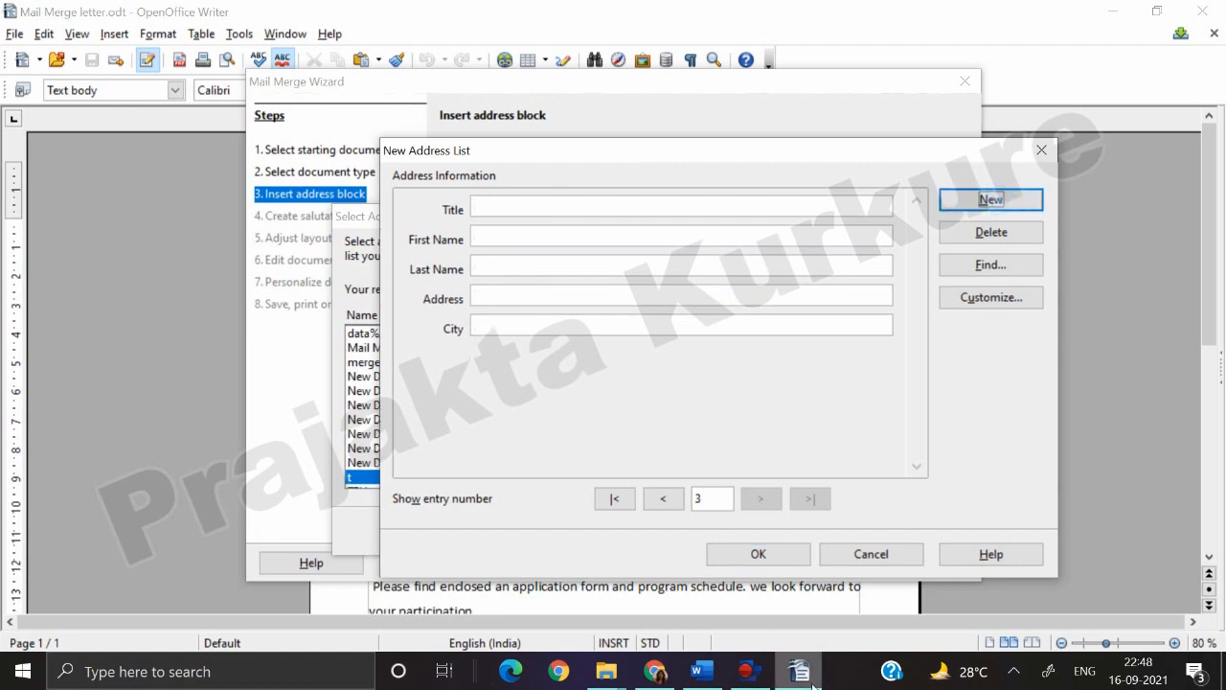
pyautogui.click(702, 671)
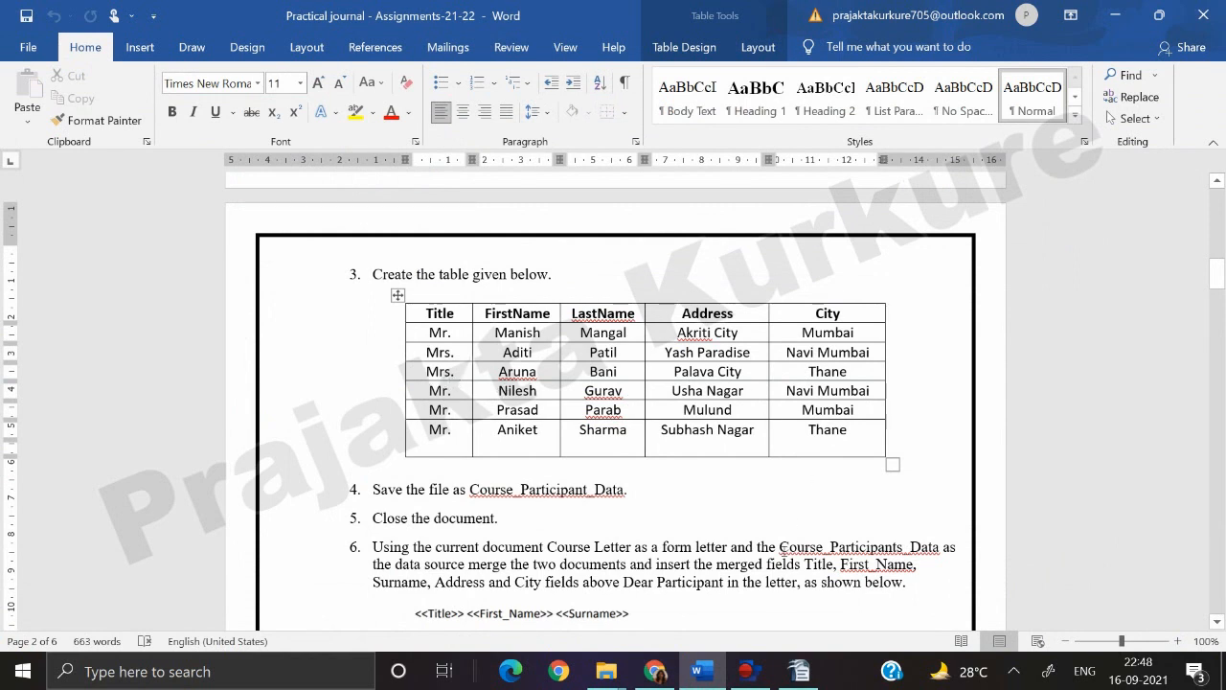
pyautogui.click(799, 555)
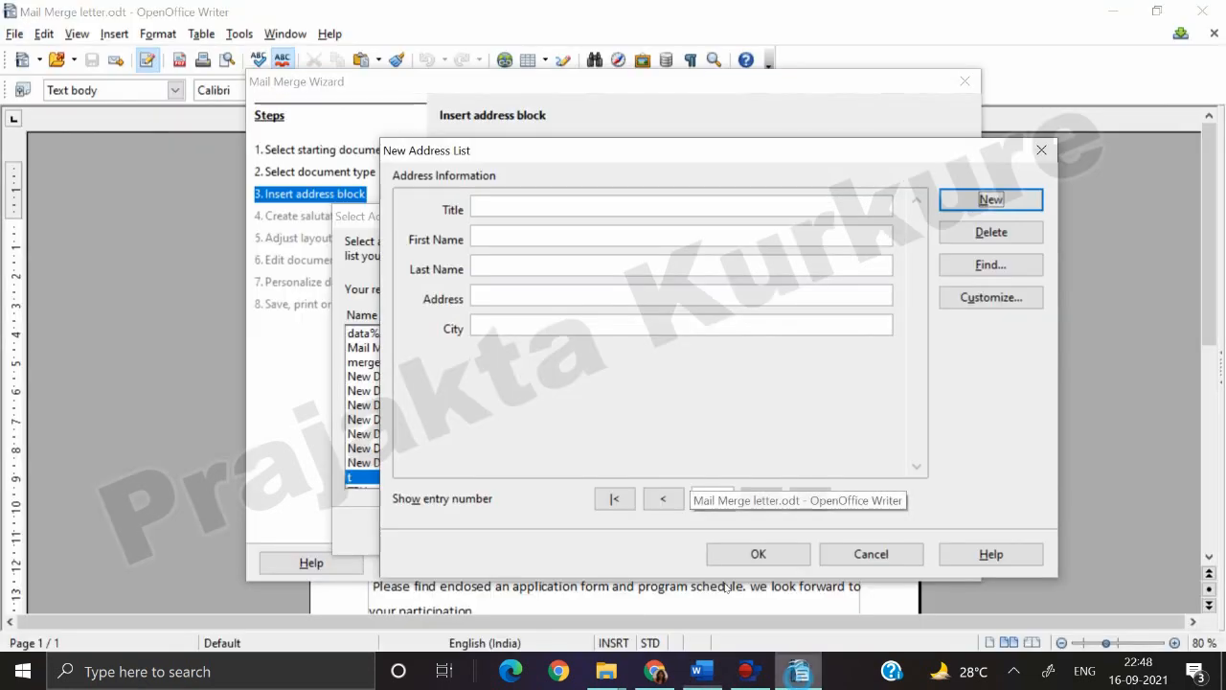
pyautogui.click(534, 207)
pyautogui.write('M')
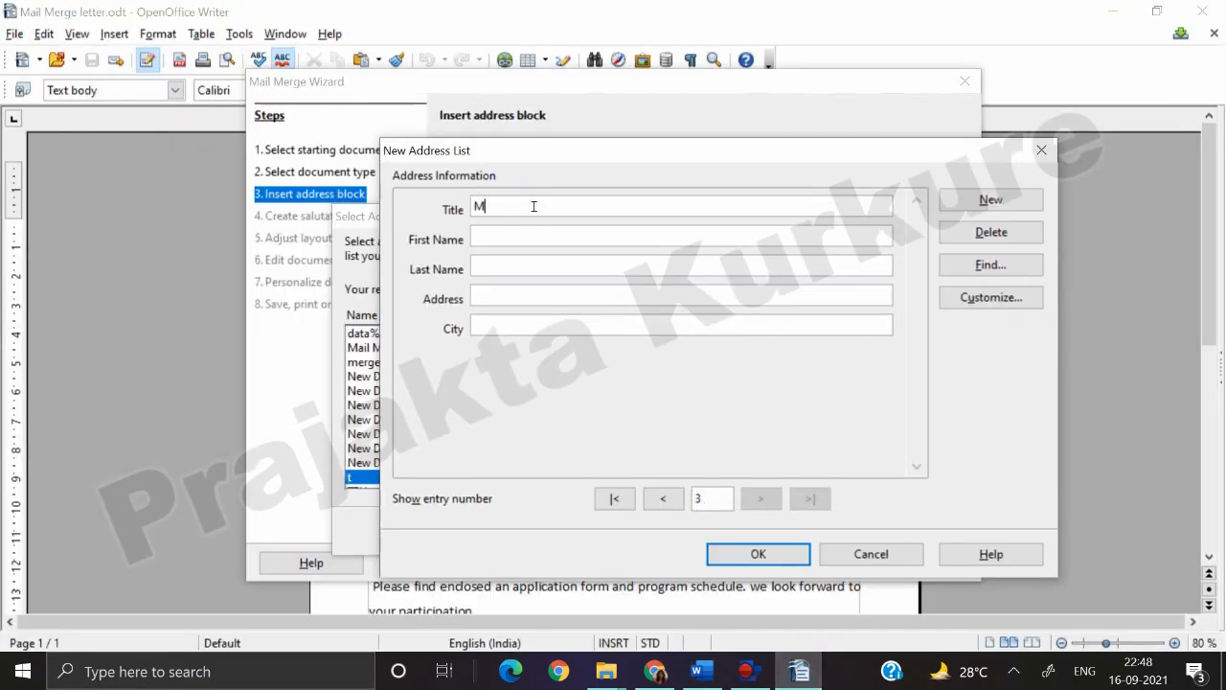
pyautogui.write('rs.Ar')
pyautogui.write('Bani')
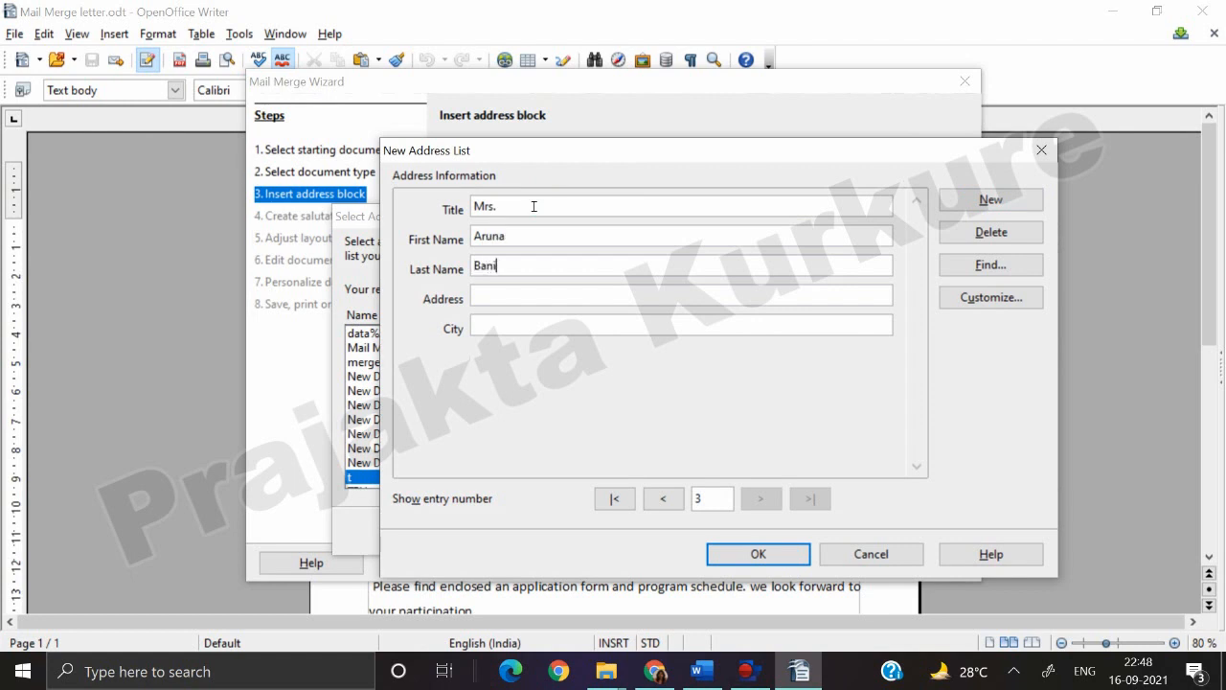
pyautogui.write('Palava City')
pyautogui.write('Thane')
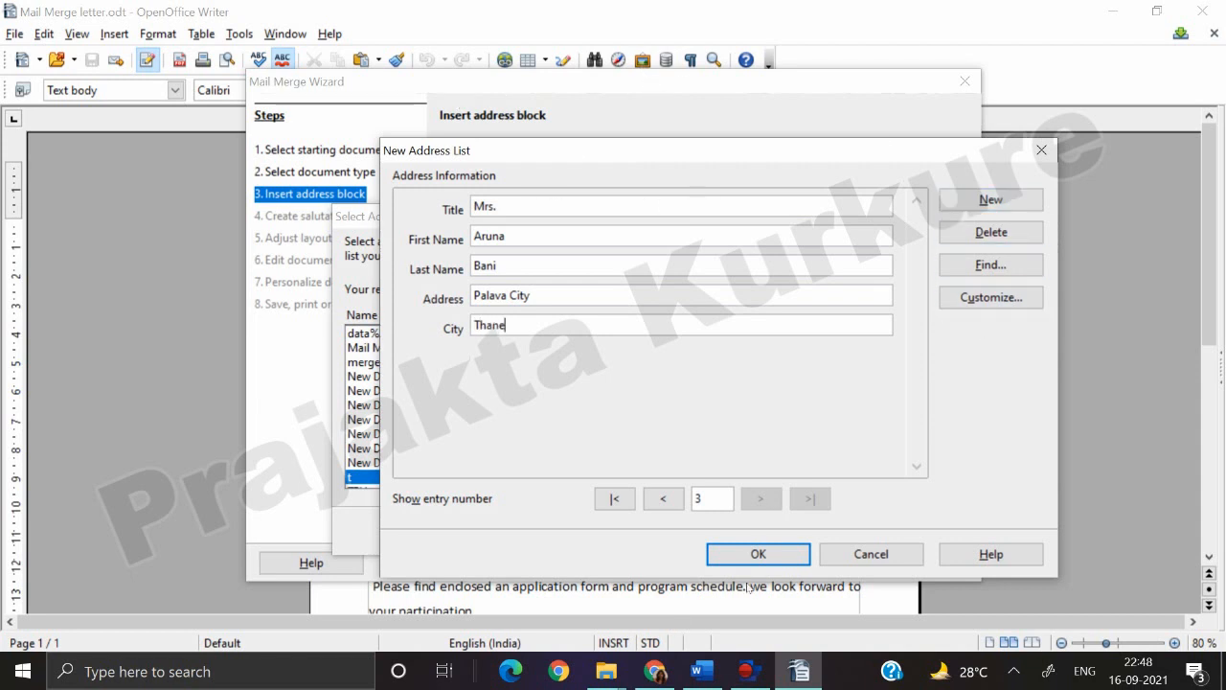
# - Save the address list in the X-IT-Assignment folder on the Desktop as Course_Participant_Data, copying the name from the Word journal
pyautogui.click(753, 555)
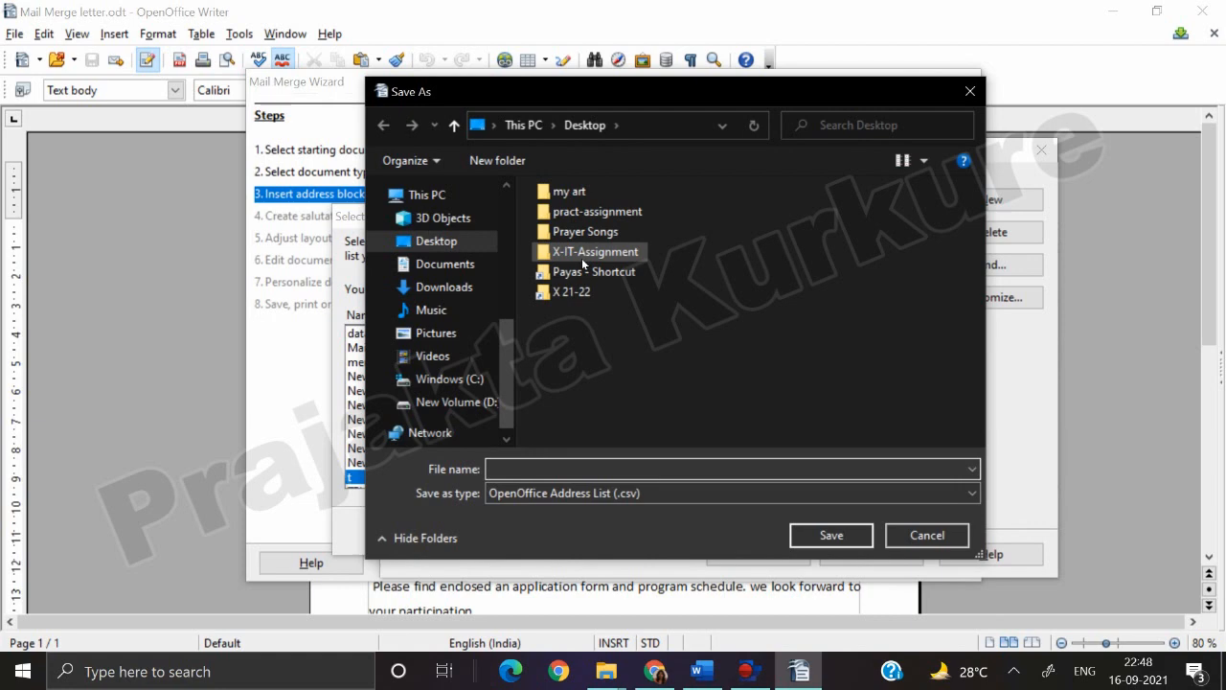
pyautogui.click(582, 258)
pyautogui.doubleClick(582, 261)
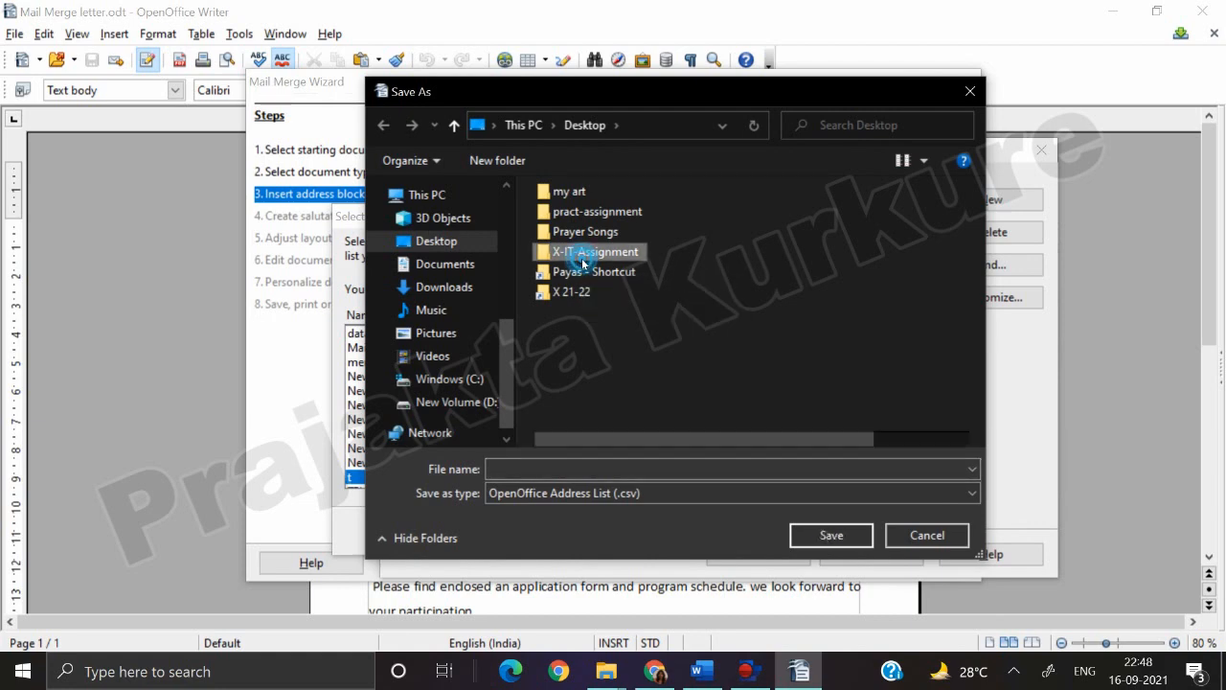
pyautogui.click(579, 474)
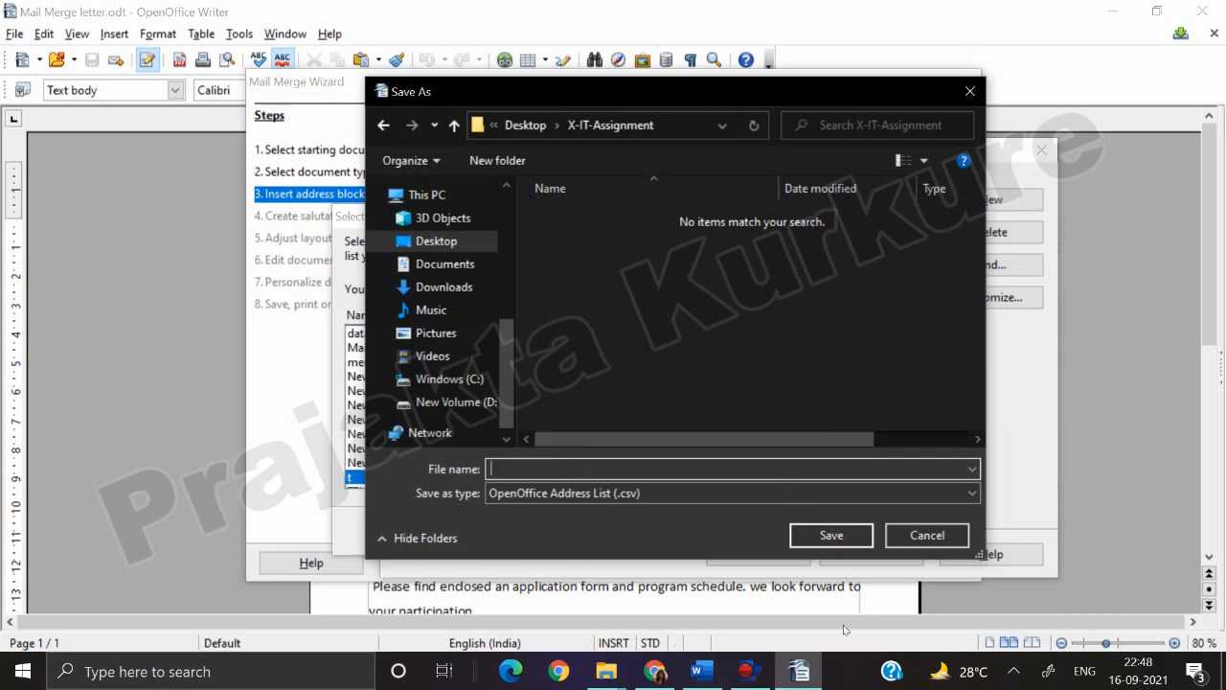
pyautogui.click(702, 670)
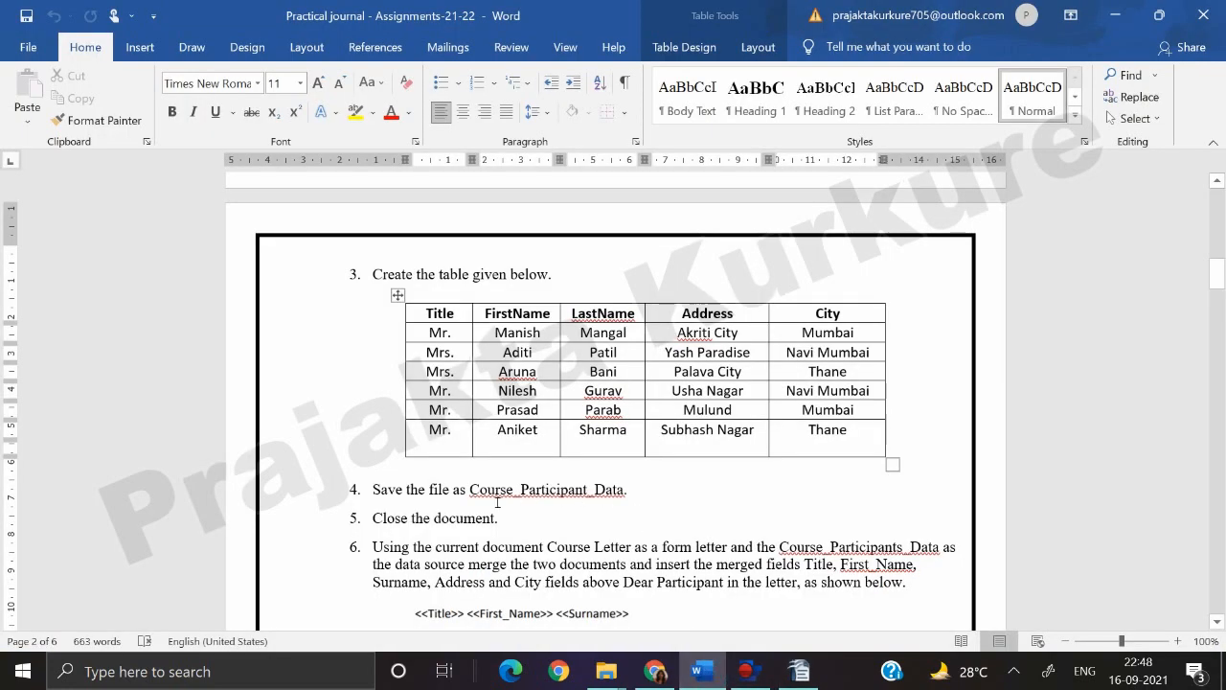
pyautogui.moveTo(469, 492); pyautogui.dragTo(624, 495)
pyautogui.hotkey('ctrl', 'c')
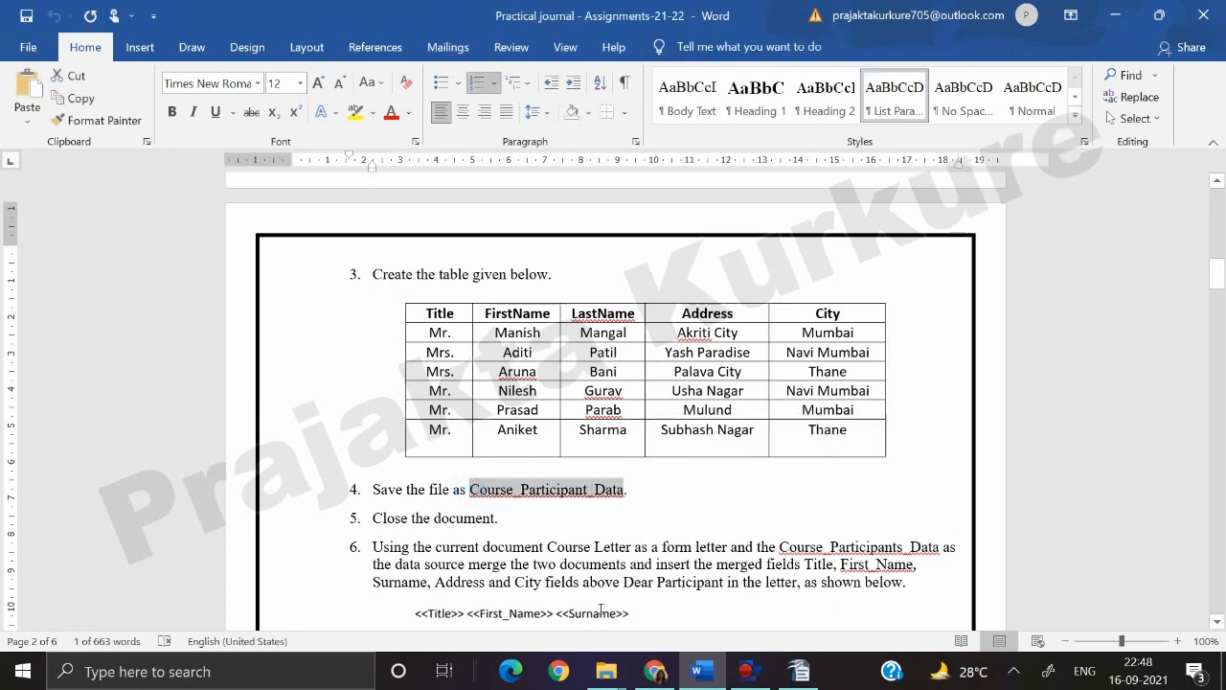
pyautogui.click(789, 671)
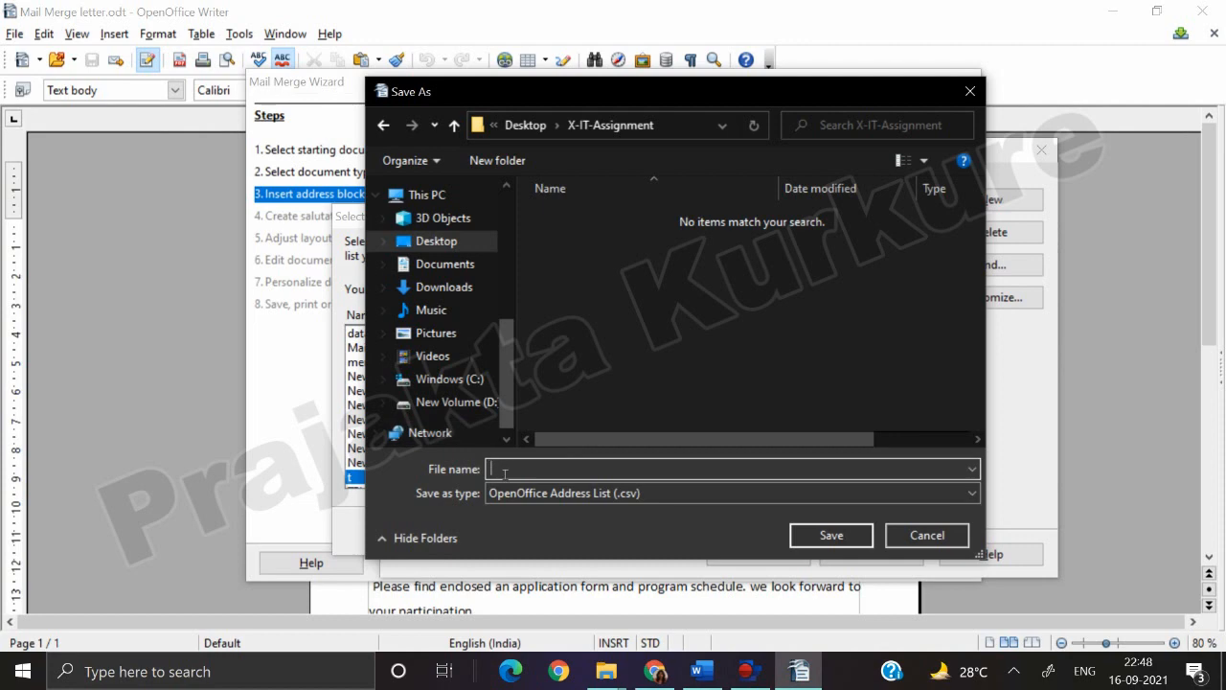
pyautogui.hotkey('ctrl', 'v')
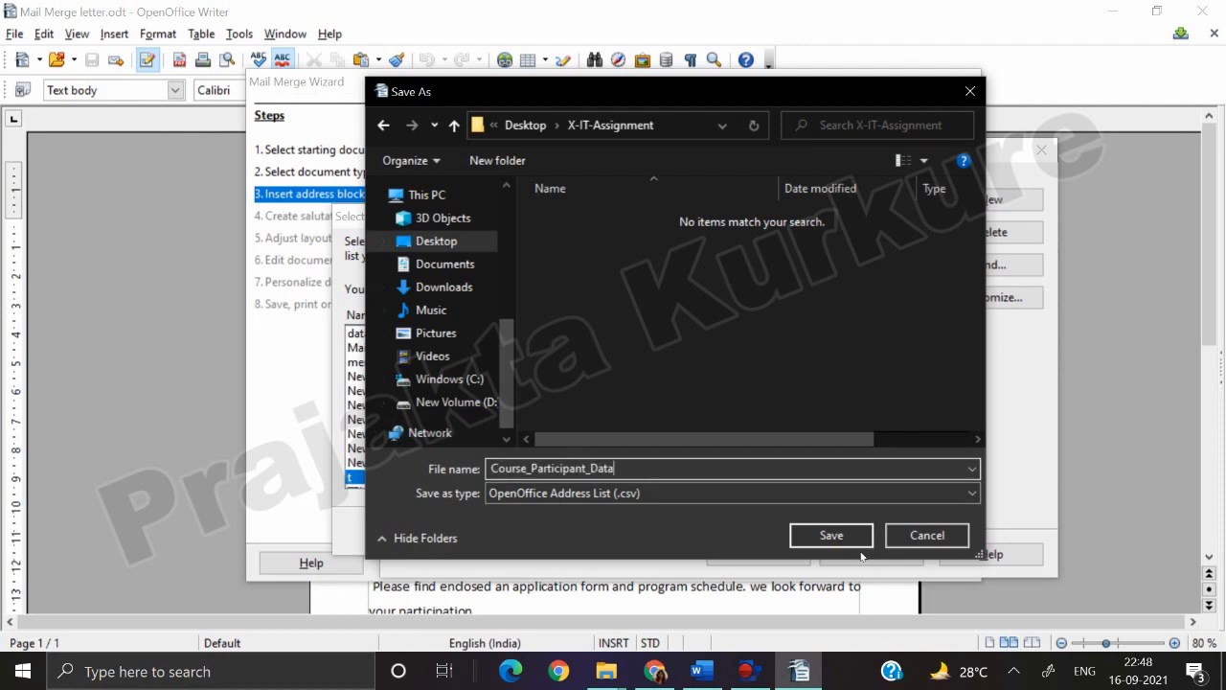
pyautogui.click(831, 536)
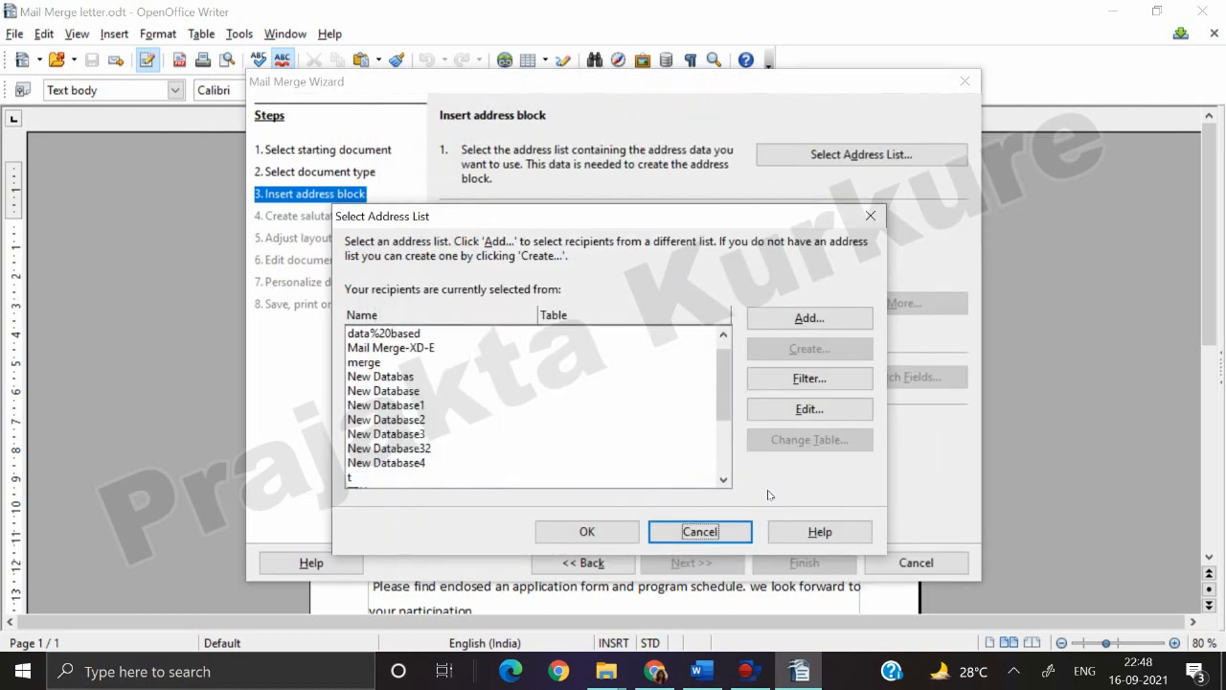
# - Use Course_Participant_Data as the letter's address list and advance to the Save, print or send stage without adding an address block
pyautogui.moveTo(724, 379)
pyautogui.mouseDown()
pyautogui.moveTo(720, 457)
pyautogui.moveTo(721, 379)
pyautogui.mouseUp()
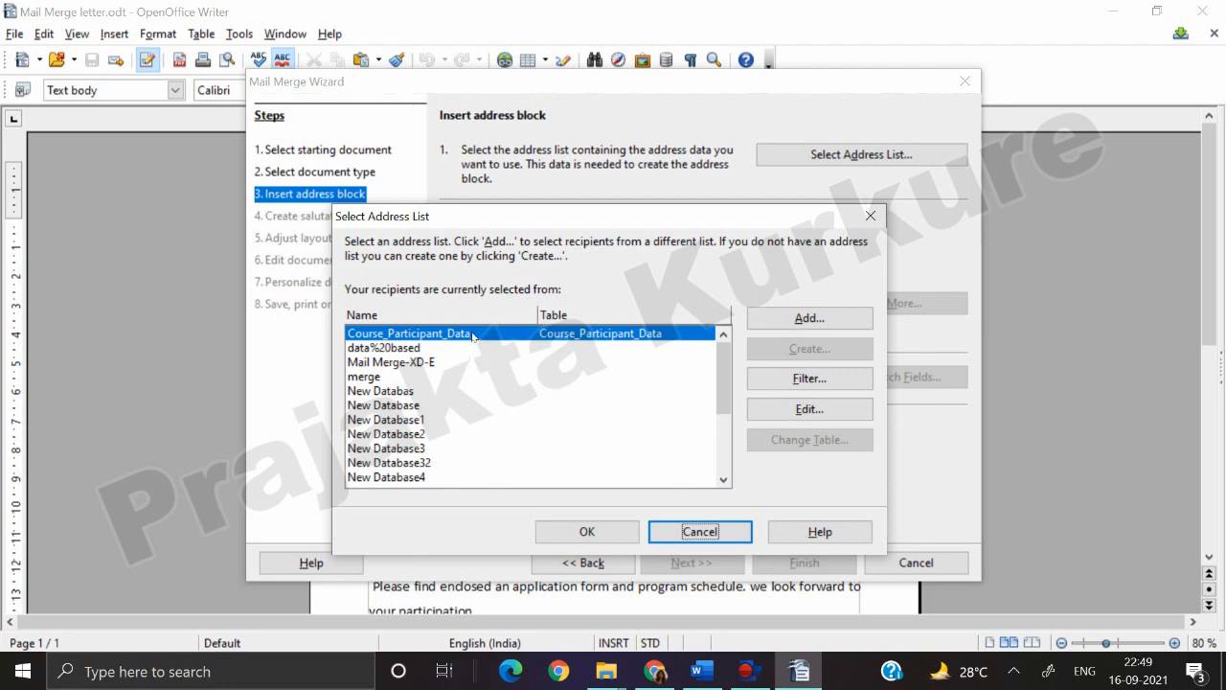
pyautogui.click(585, 531)
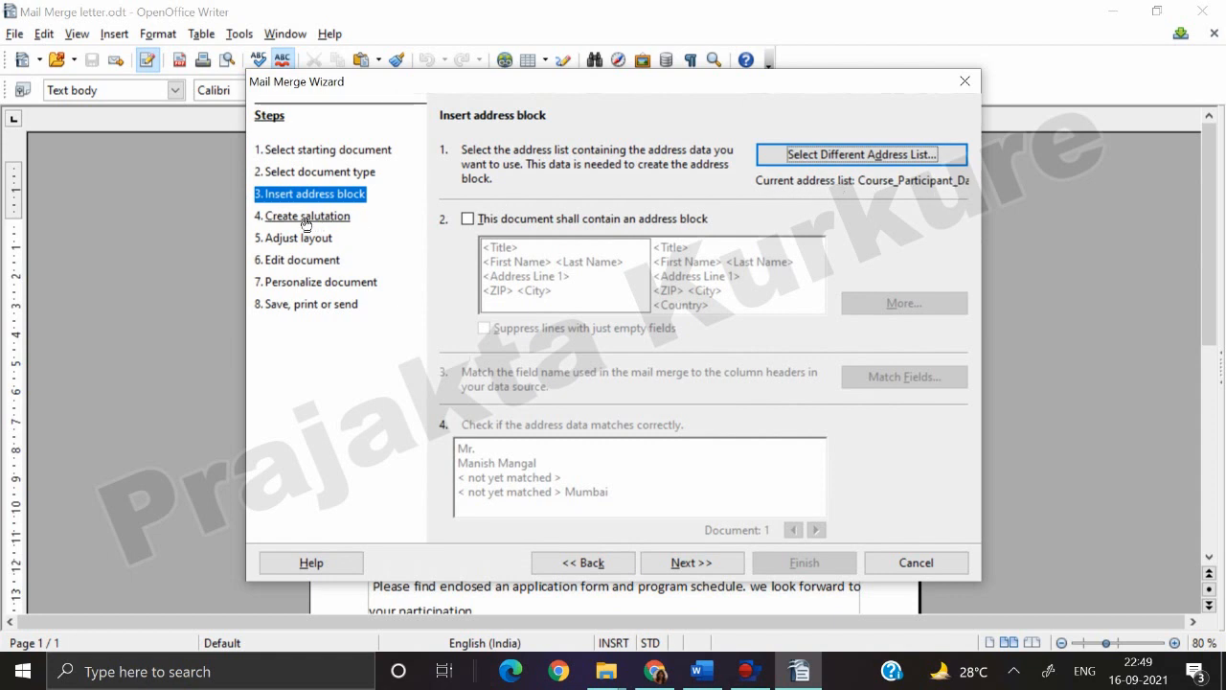
pyautogui.click(691, 562)
pyautogui.click(692, 562)
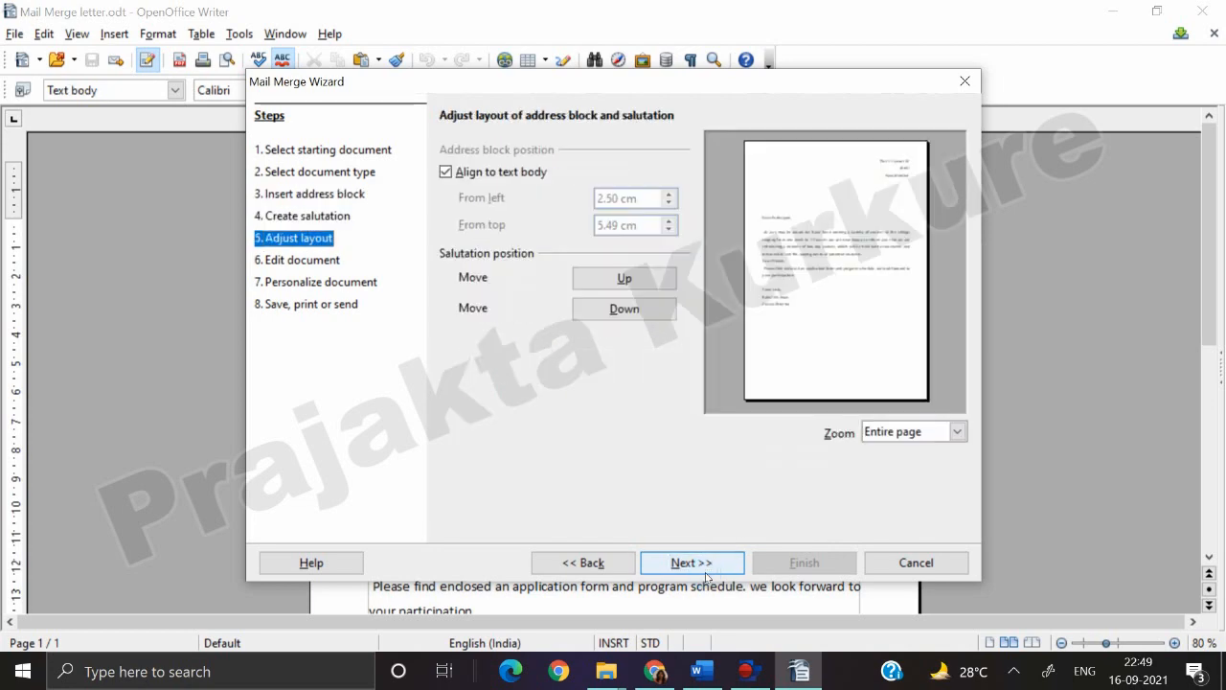
pyautogui.click(706, 575)
pyautogui.click(706, 575)
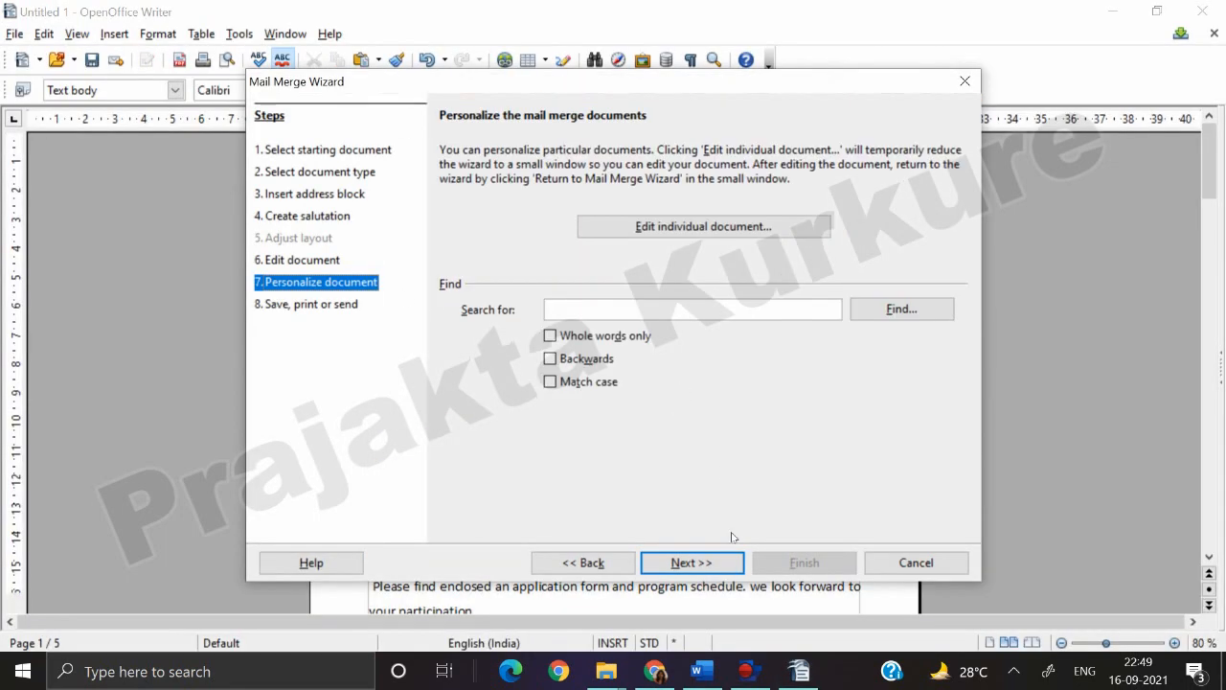
pyautogui.click(713, 570)
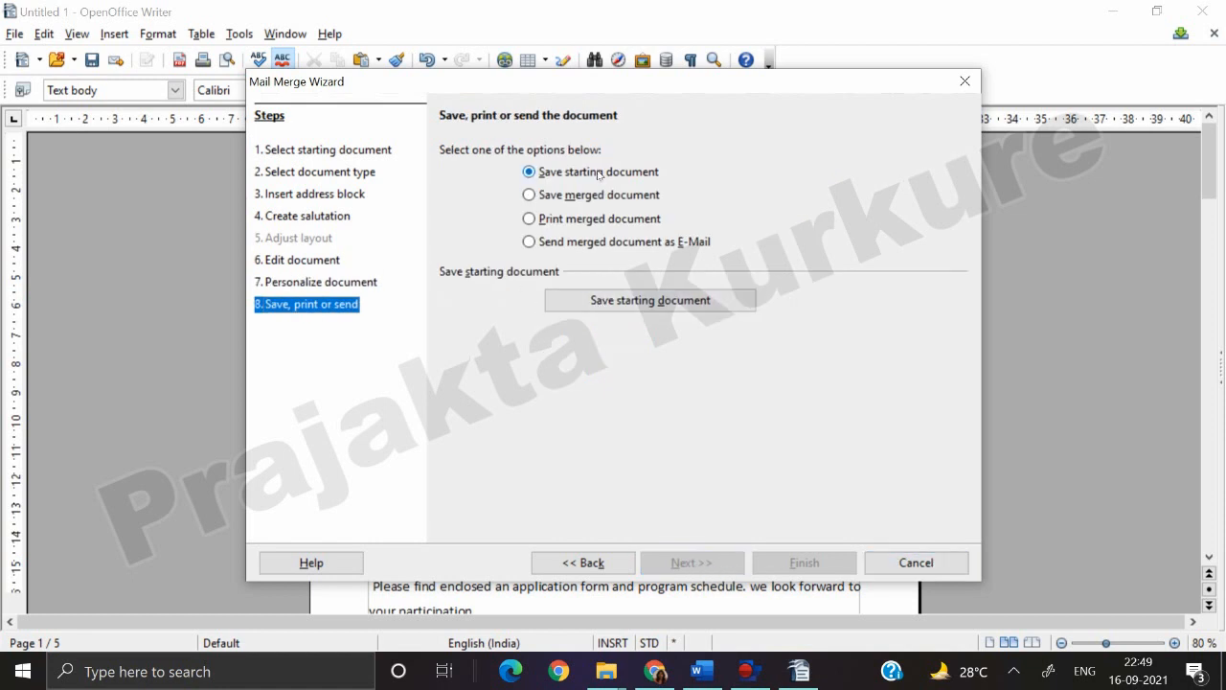
# - Compare the options for saving the starting document and the merged document, and return to the letter
pyautogui.click(581, 196)
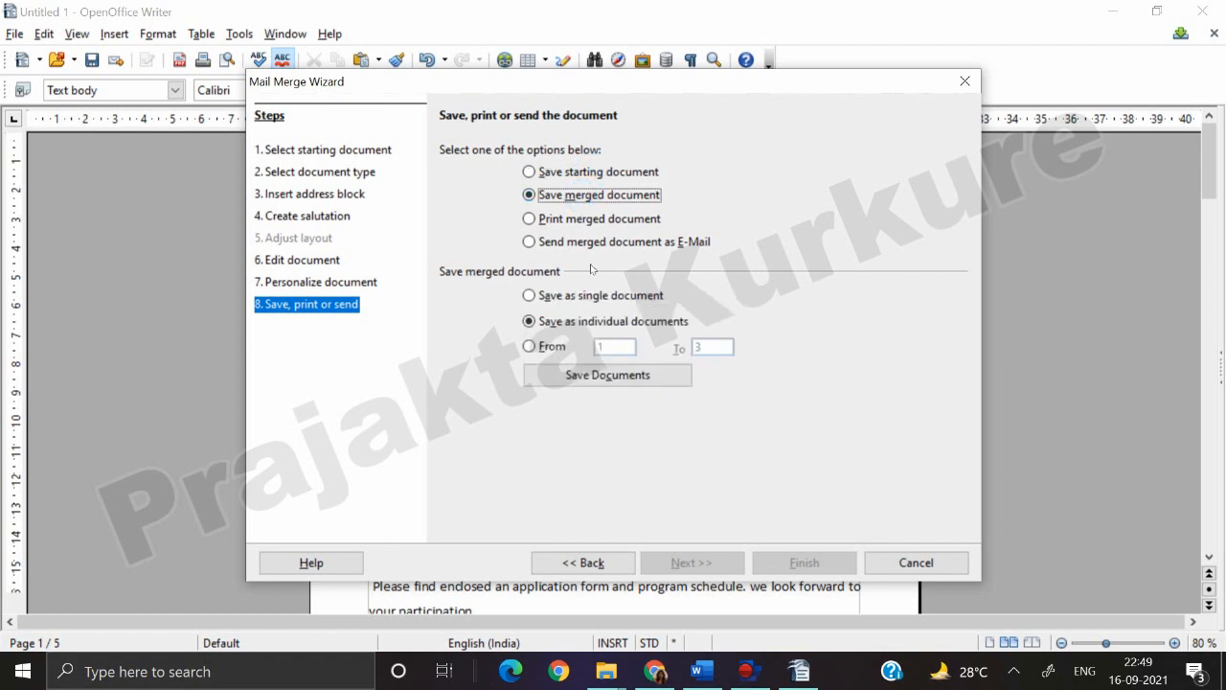
pyautogui.click(568, 175)
pyautogui.click(567, 197)
pyautogui.moveTo(857, 87); pyautogui.dragTo(569, 18)
pyautogui.click(628, 494)
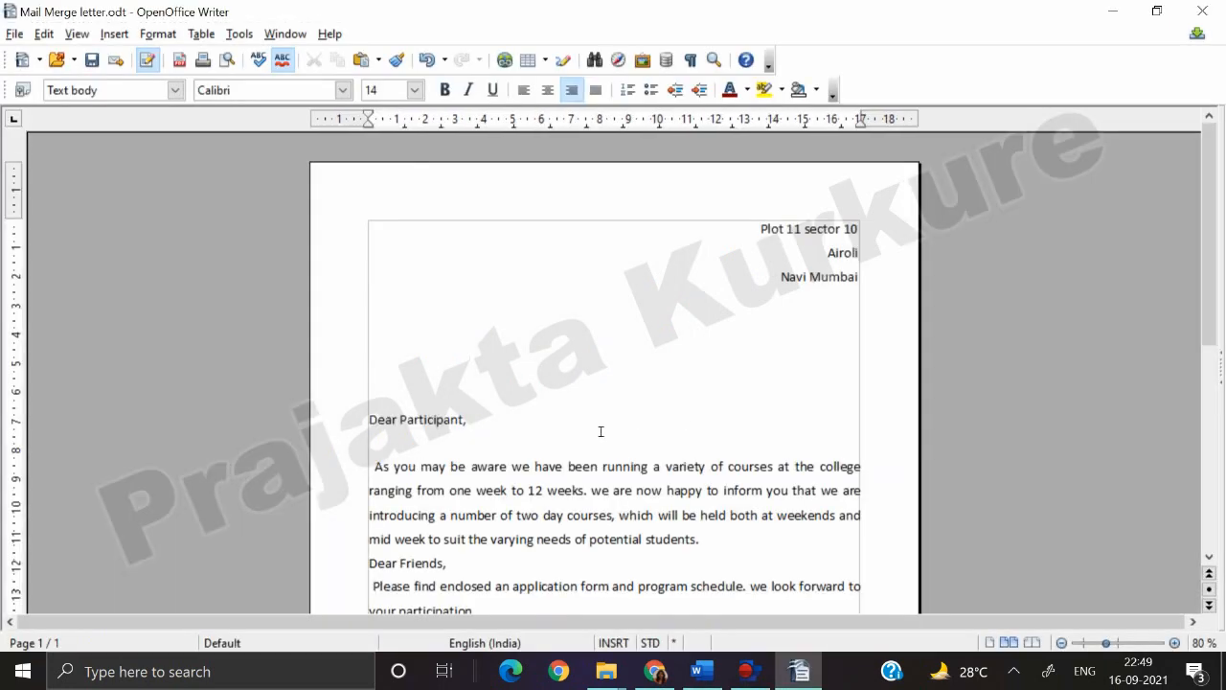
# - Insert the Title mail merge field from Course_Participant_Data on an empty line above Dear Participant in the letter
pyautogui.scroll(-3, 592, 448)
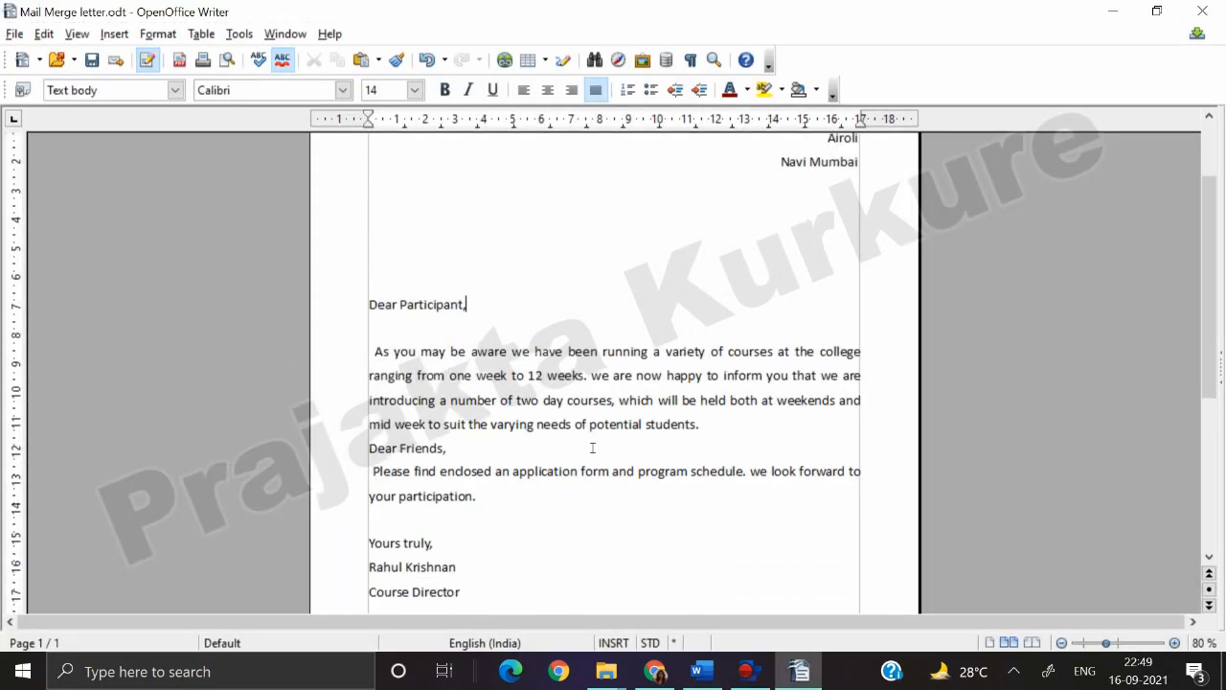
pyautogui.click(419, 201)
pyautogui.click(105, 35)
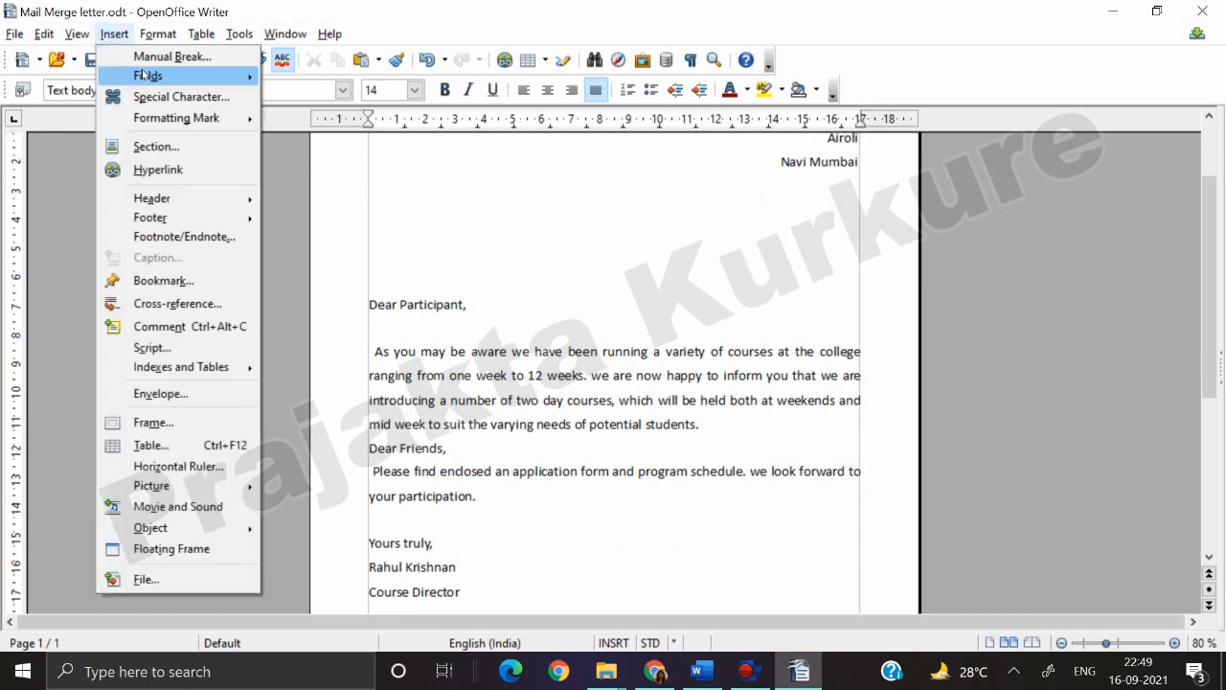
pyautogui.moveTo(145, 76)
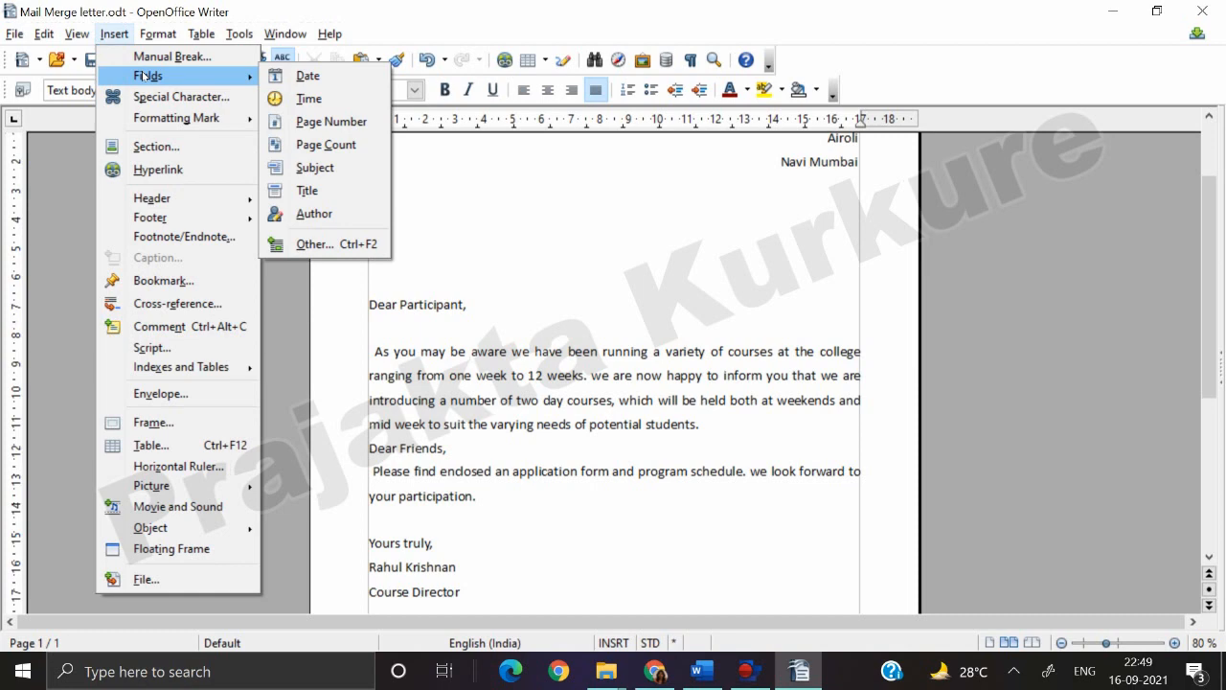
pyautogui.click(334, 246)
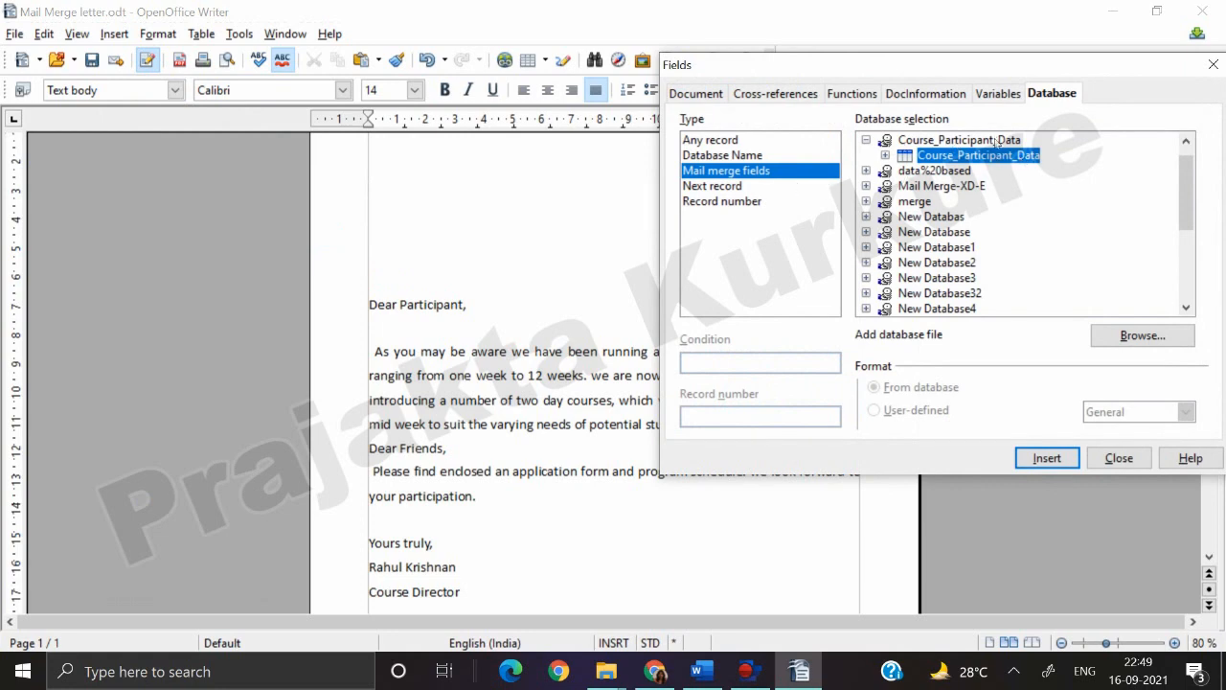
pyautogui.click(884, 156)
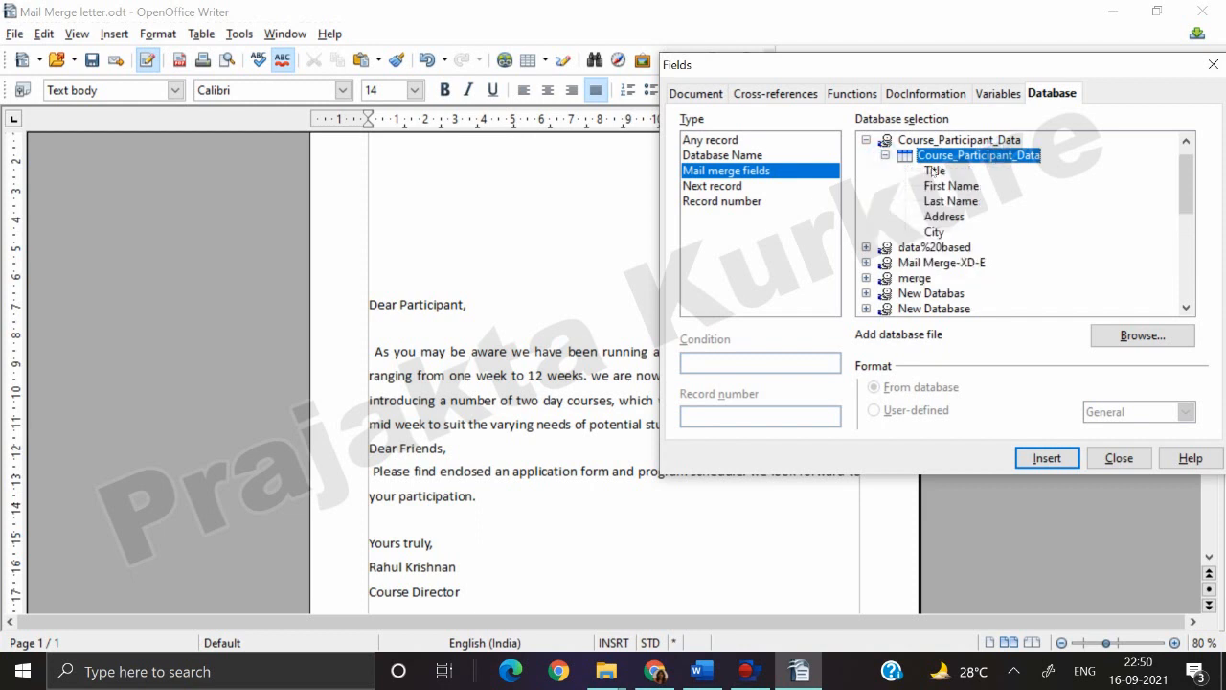
pyautogui.click(932, 171)
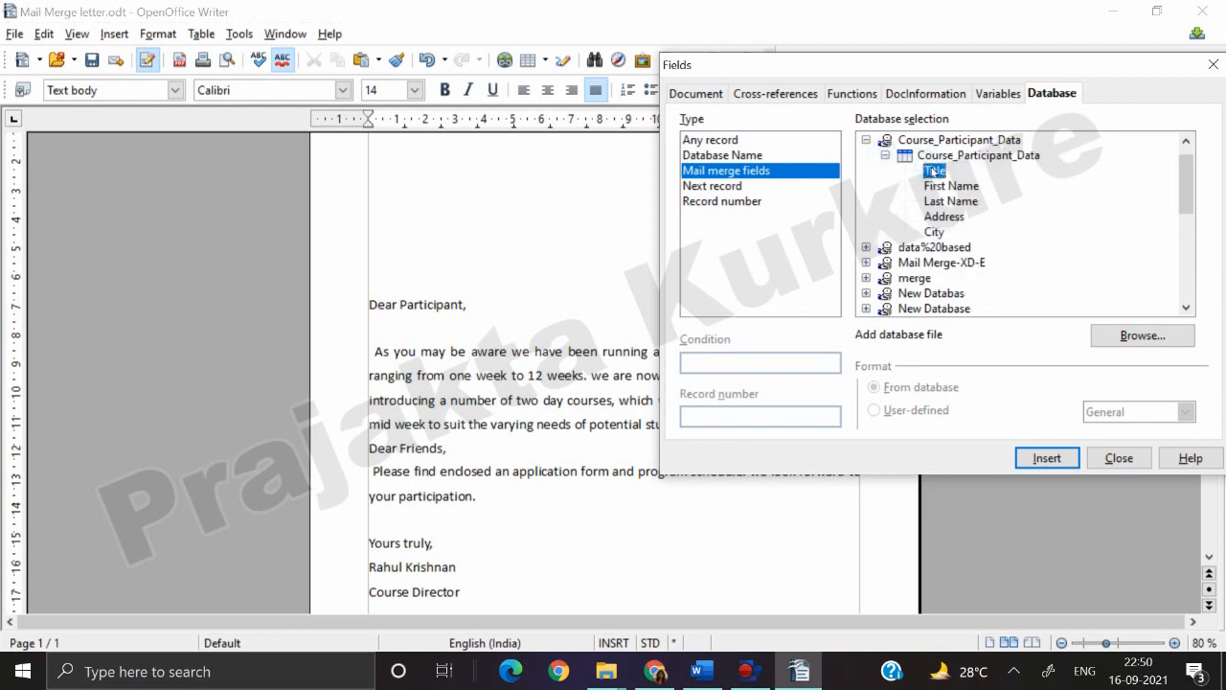
pyautogui.click(1054, 460)
pyautogui.click(421, 188)
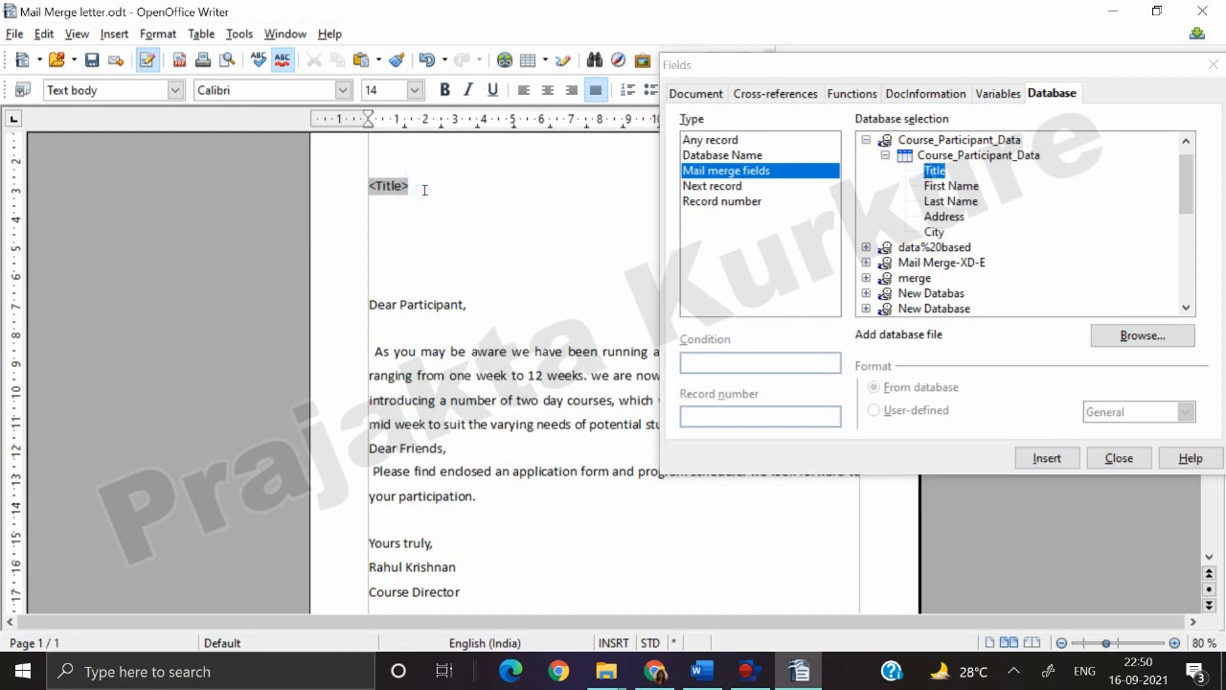
# - Insert the First Name and Last Name fields after the Title field on the same line, separated by spaces
pyautogui.click(961, 188)
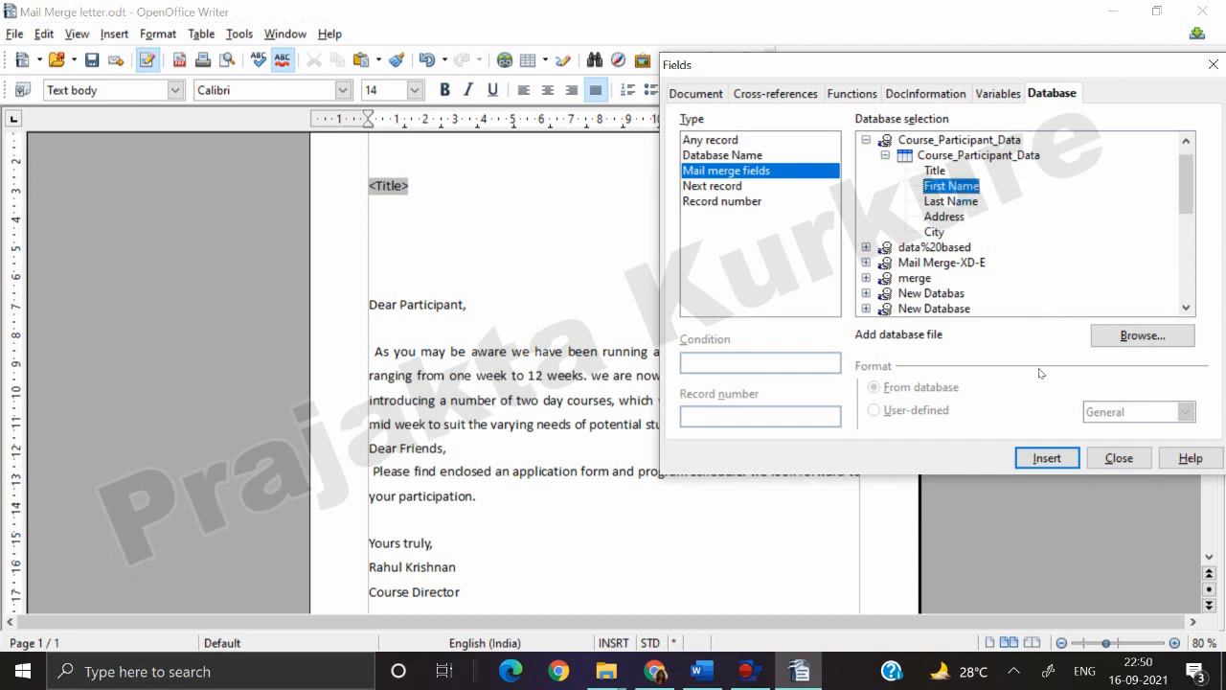
pyautogui.click(1046, 458)
pyautogui.click(492, 186)
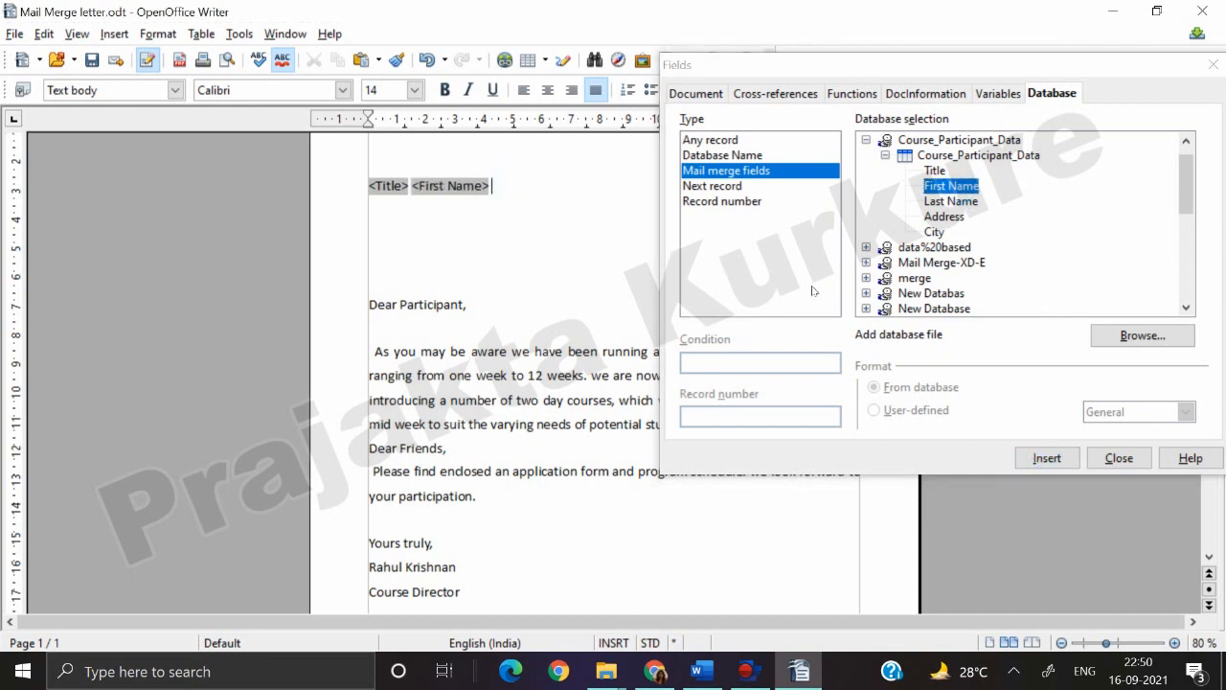
pyautogui.click(934, 201)
pyautogui.click(1046, 458)
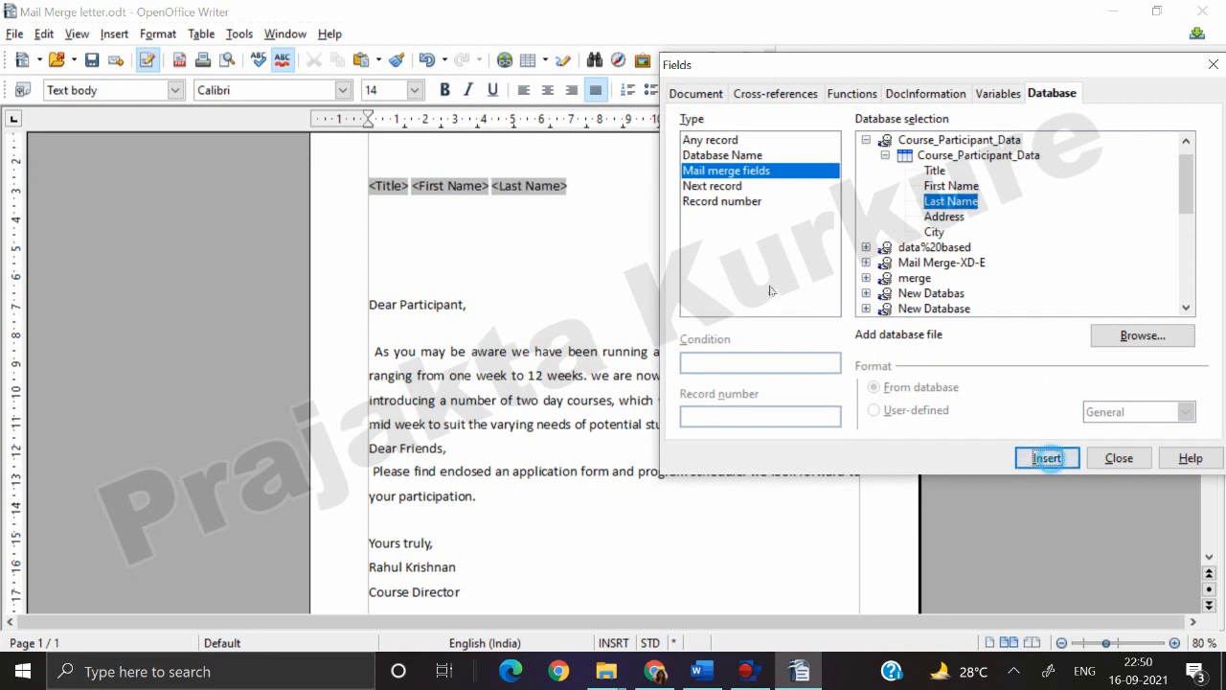
# - Insert the Address and City fields on two separate lines below the name fields
pyautogui.click(580, 184)
pyautogui.press('Return')
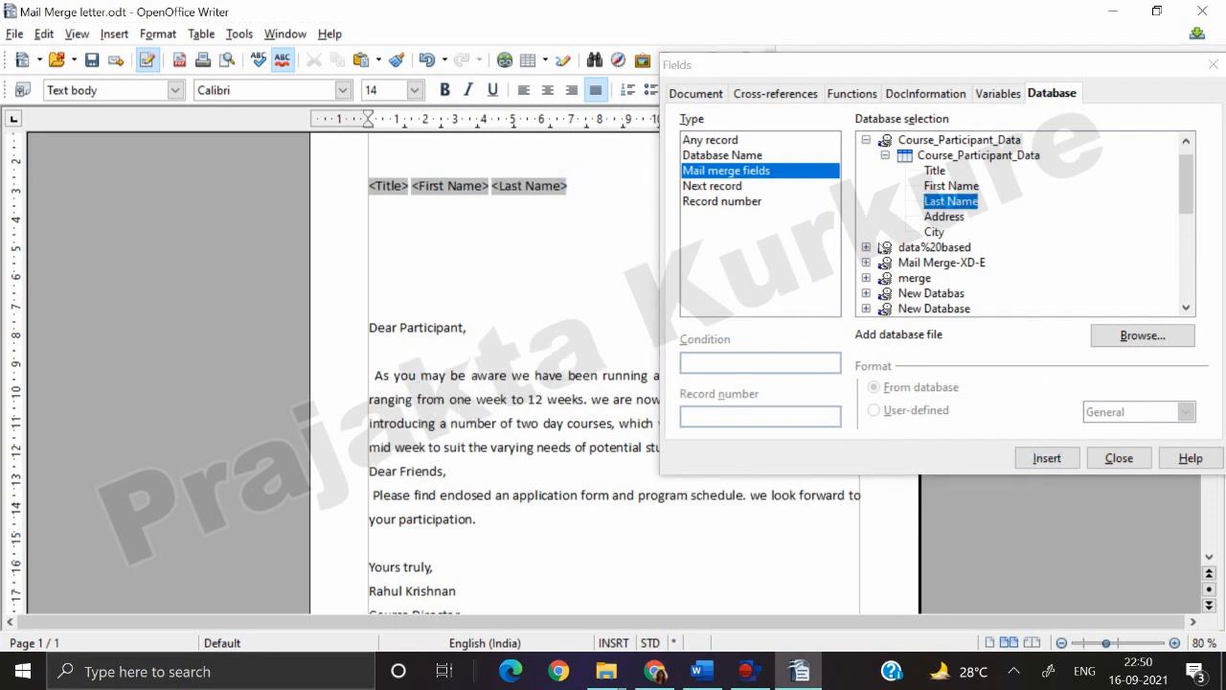
pyautogui.click(944, 217)
pyautogui.click(1047, 458)
pyautogui.click(440, 230)
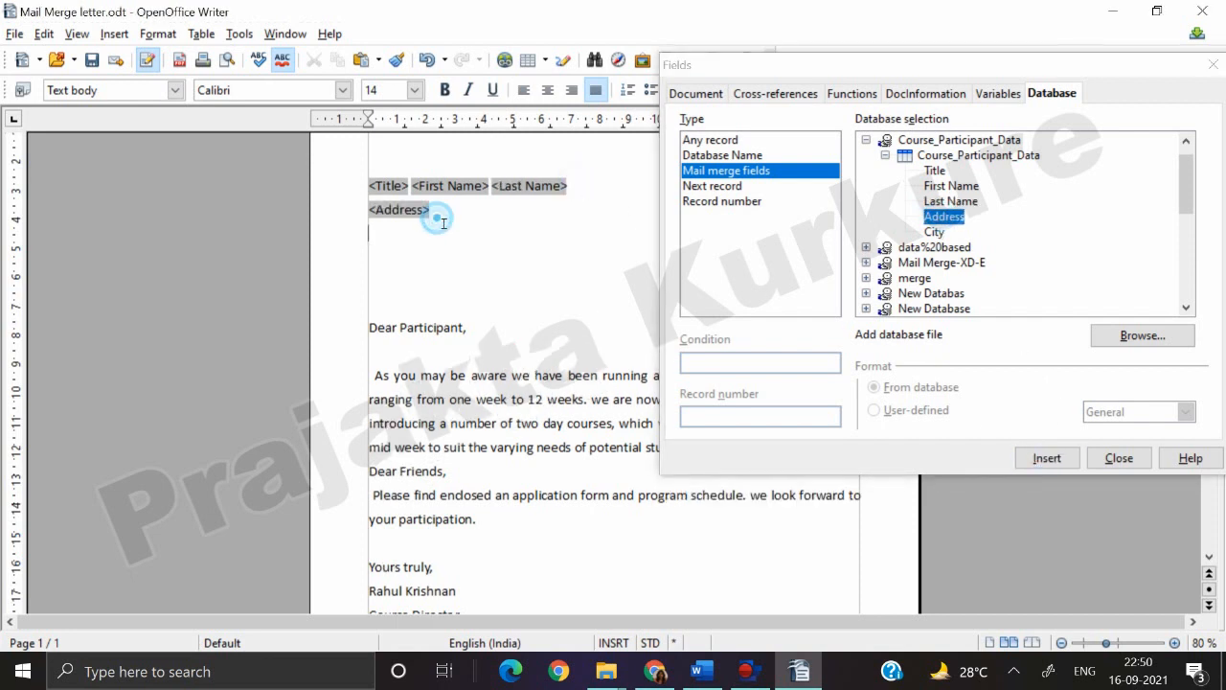
pyautogui.click(935, 232)
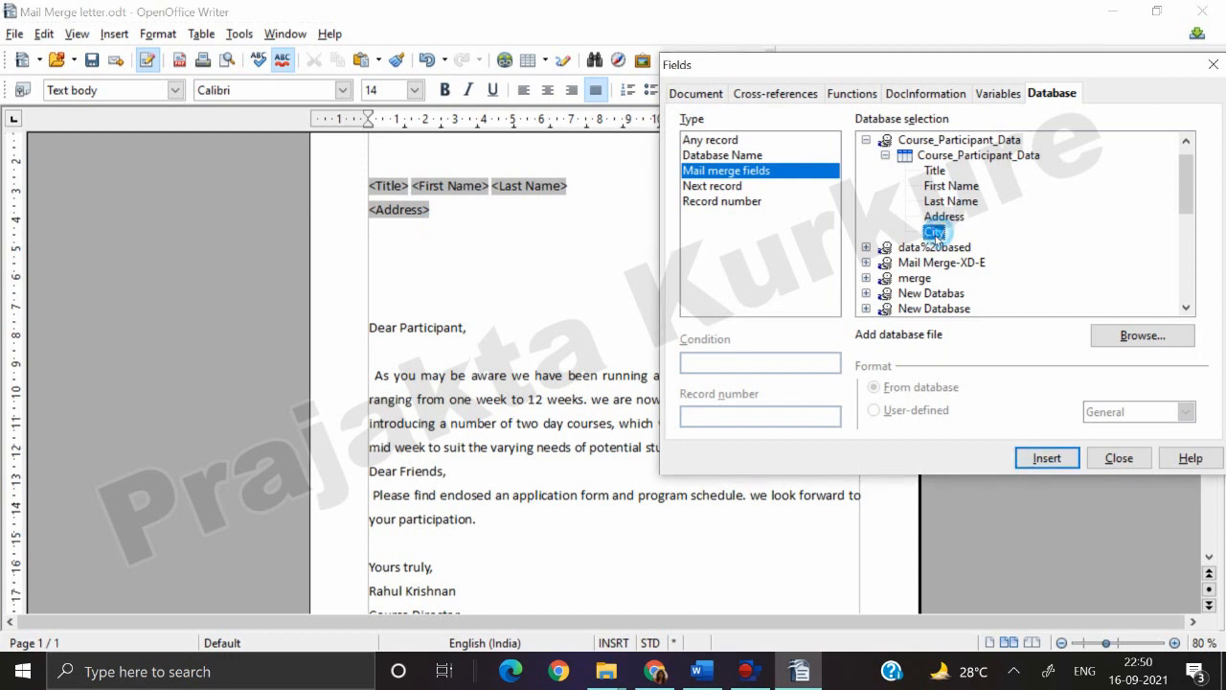
pyautogui.click(1046, 458)
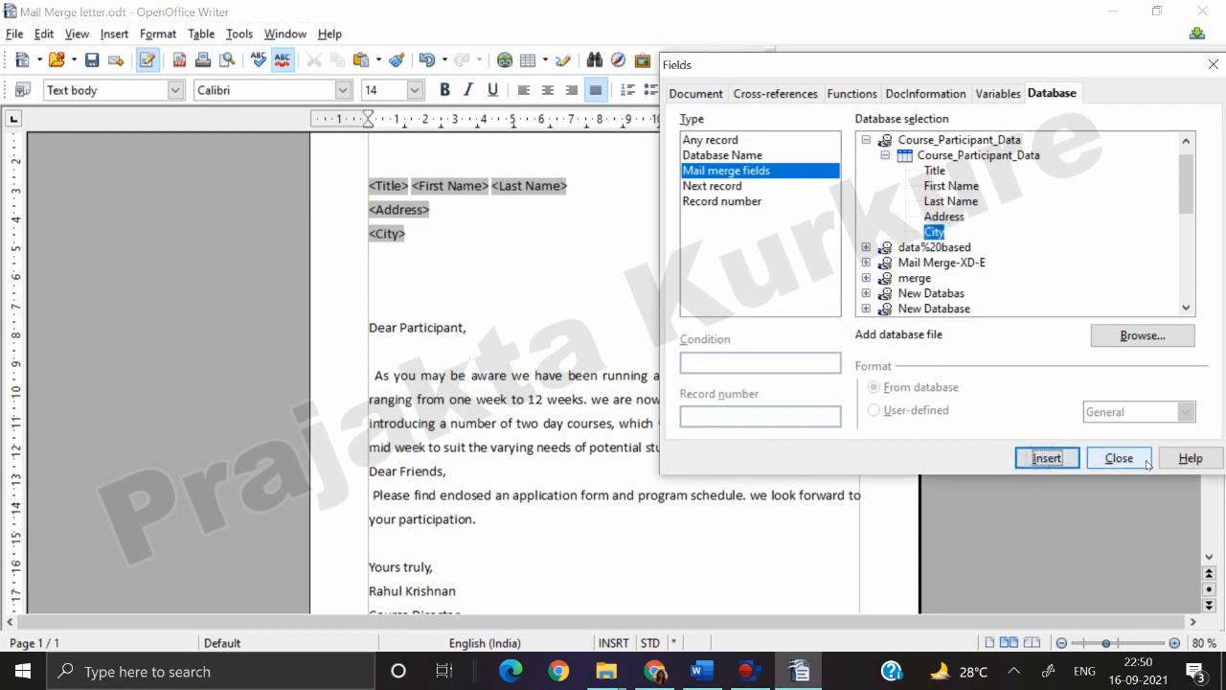
# - Close the Fields dialog and delete the surplus blank lines between the City field and Dear Participant, leaving one empty line
pyautogui.click(1119, 459)
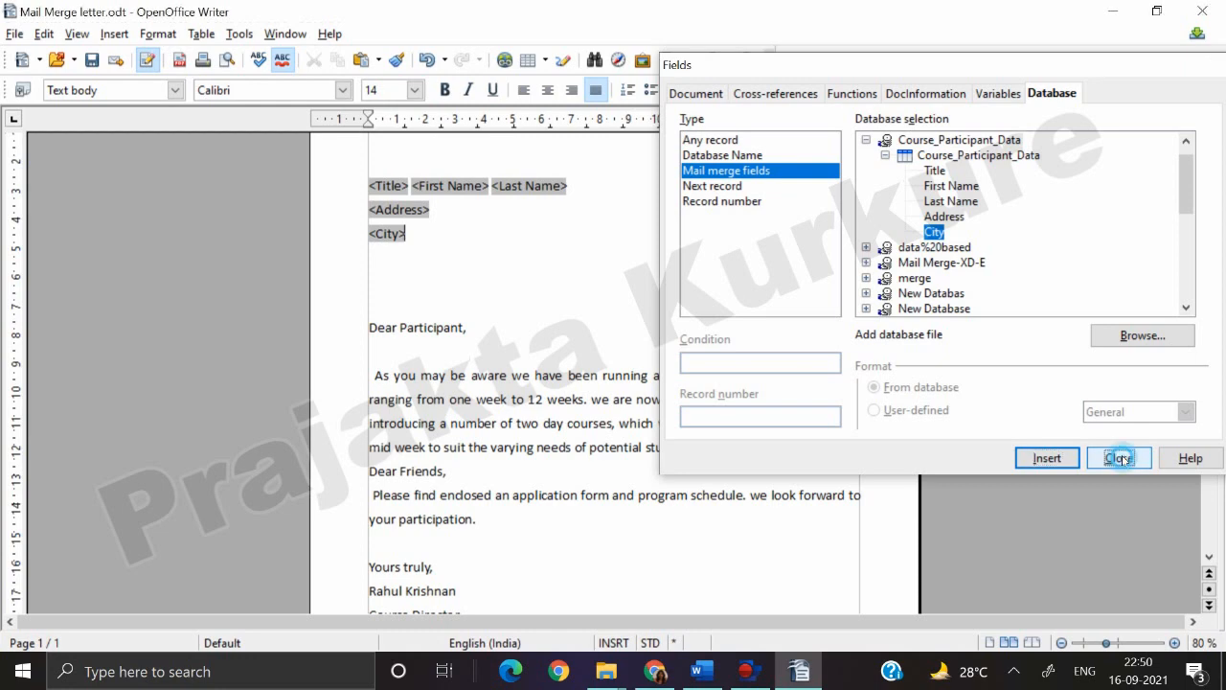
pyautogui.click(437, 277)
pyautogui.press('Delete')
pyautogui.press('Delete')
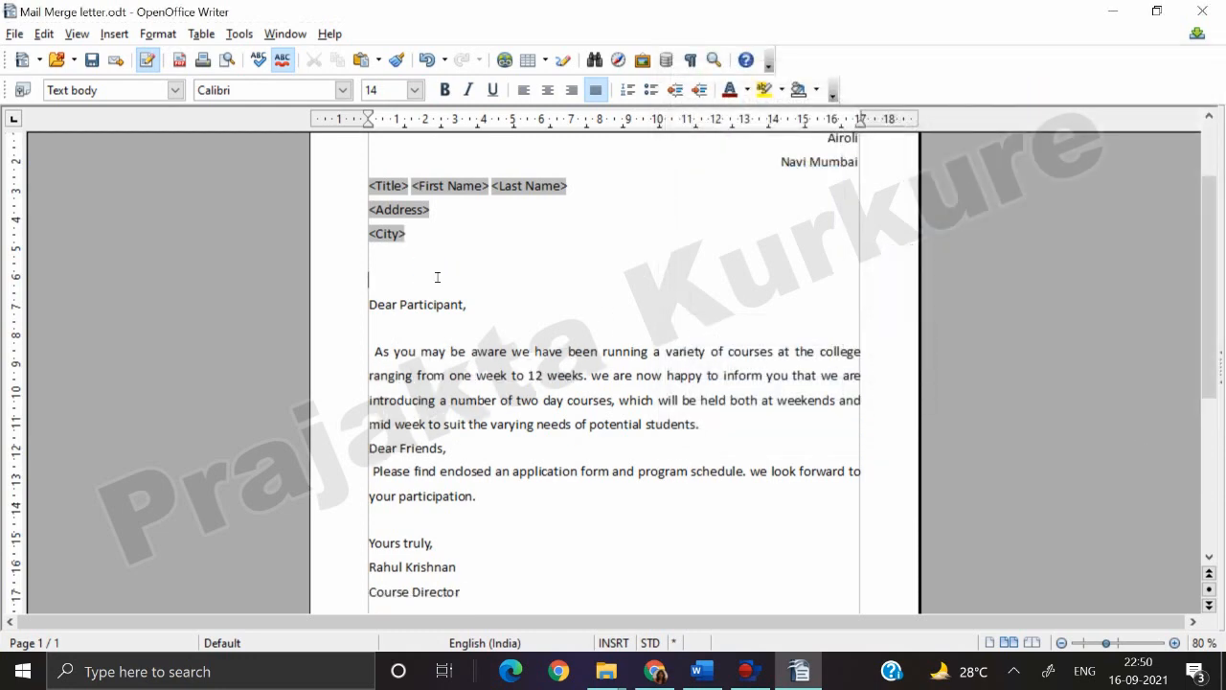
pyautogui.click(403, 305)
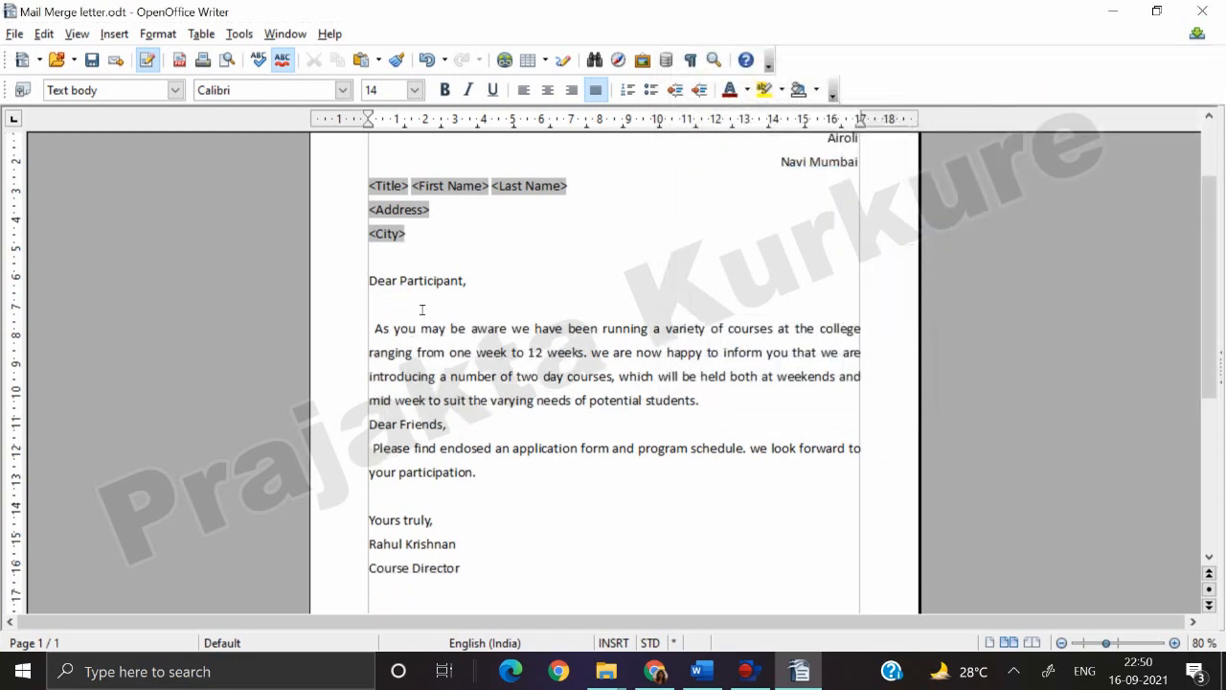
pyautogui.scroll(3, 548, 420)
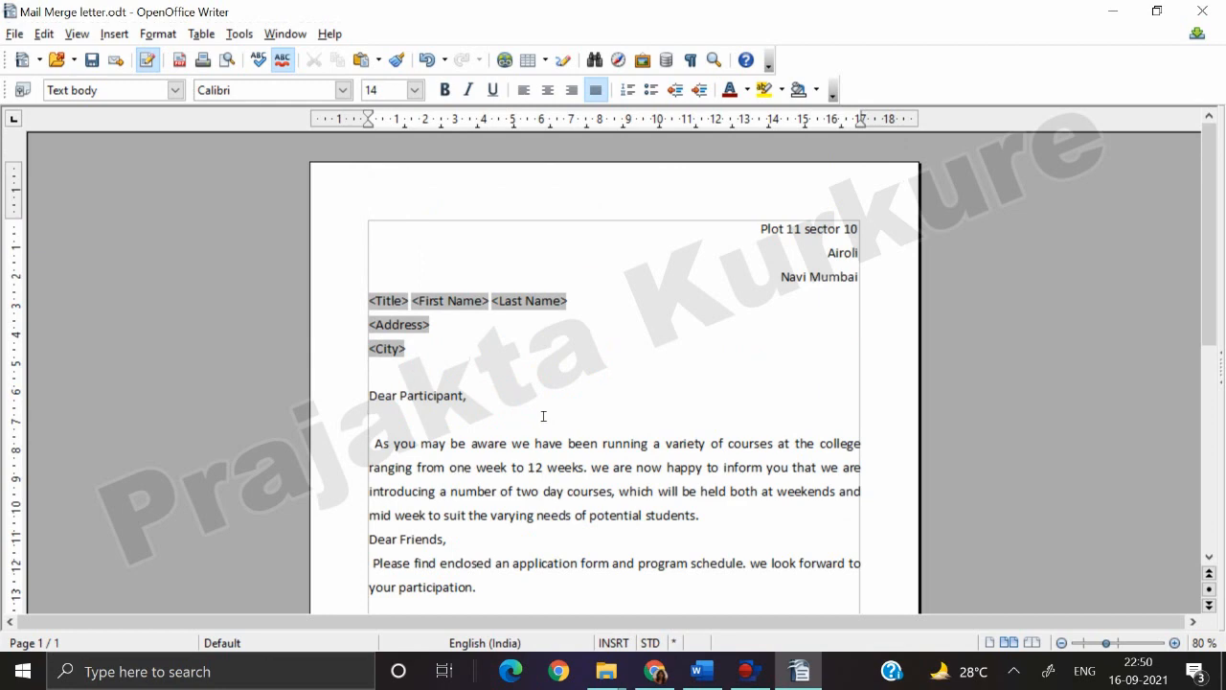
# - Run the Mail Merge Wizard on the current document to its final stage and choose to save the merged document as a single document
pyautogui.click(237, 35)
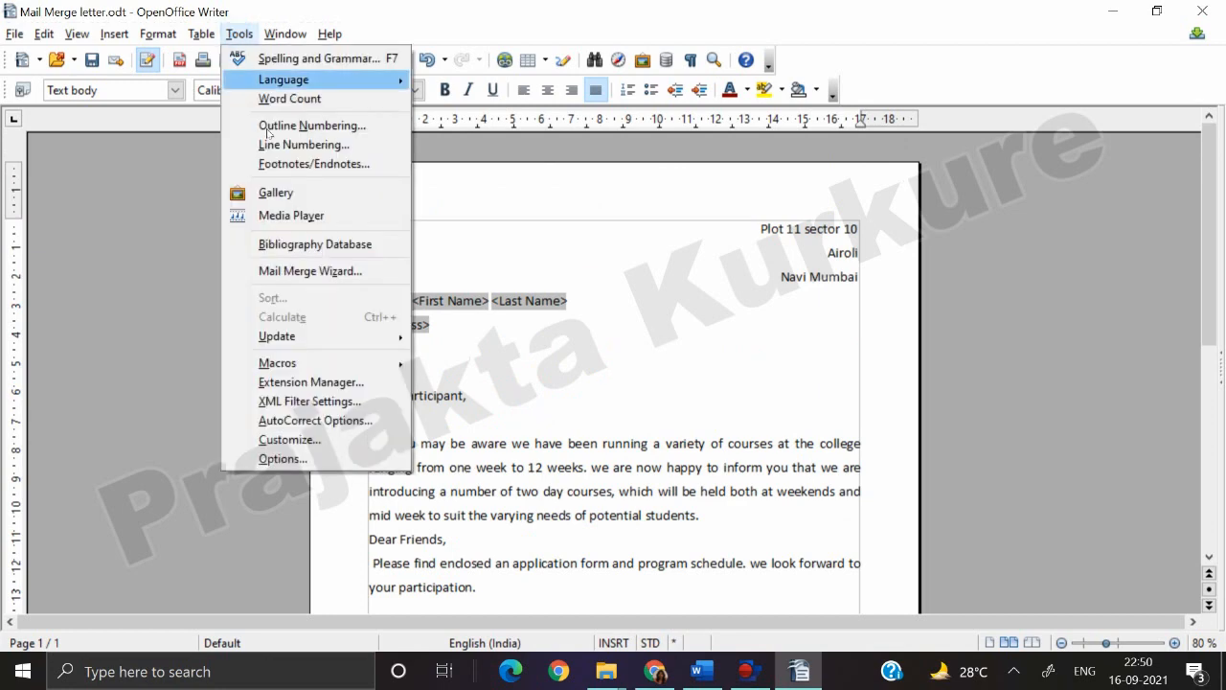
pyautogui.click(311, 272)
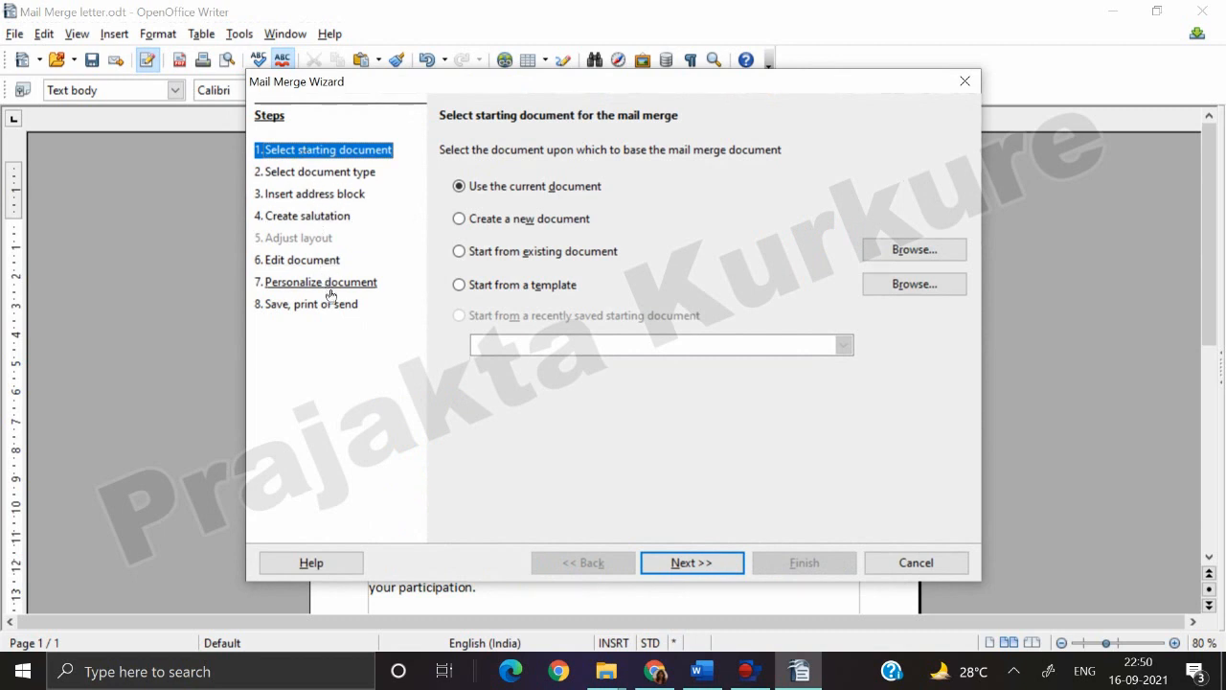
pyautogui.click(306, 260)
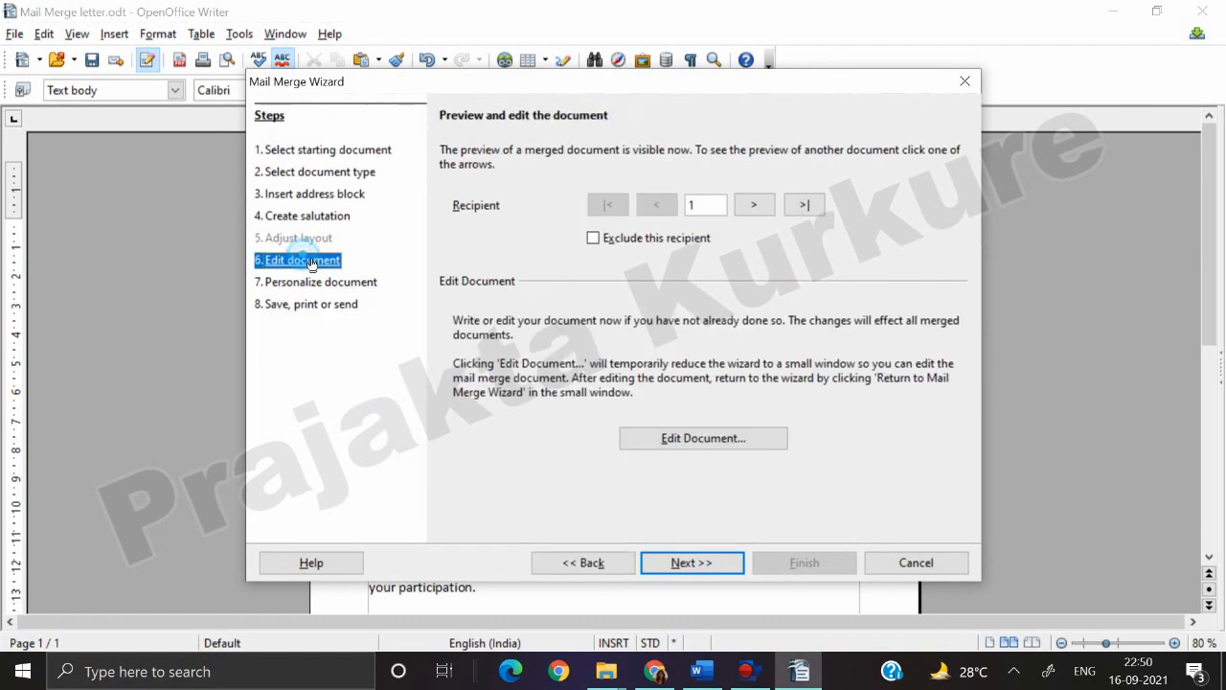
pyautogui.click(732, 569)
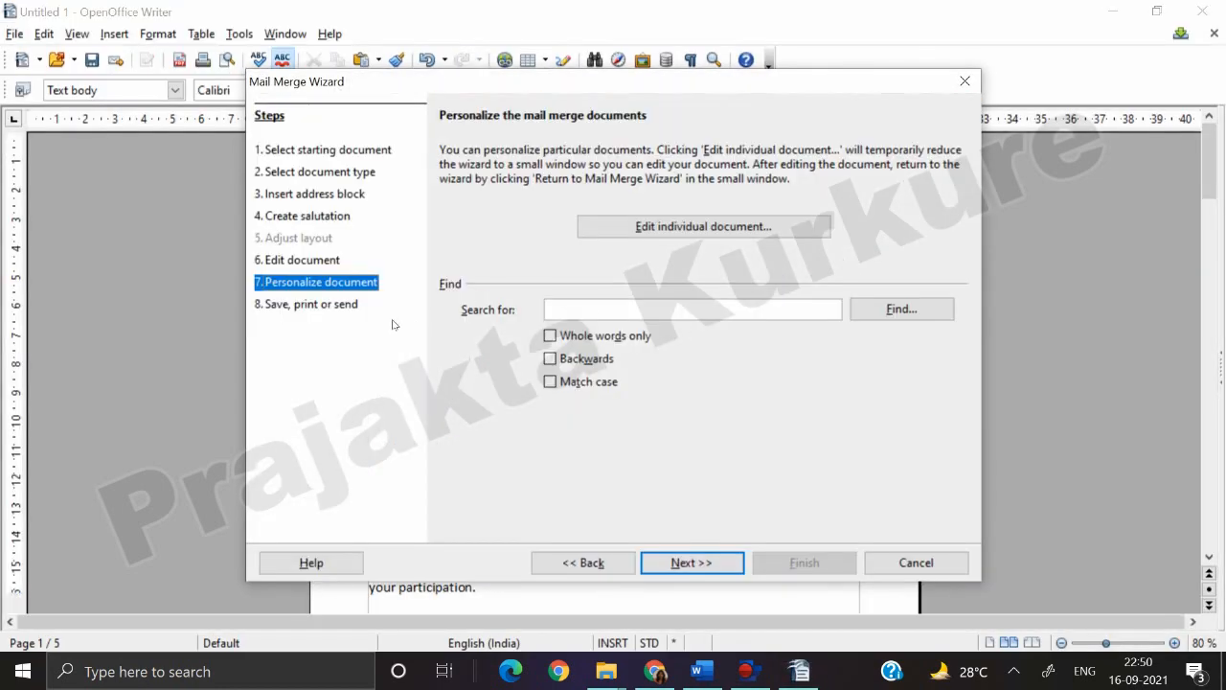
pyautogui.click(329, 305)
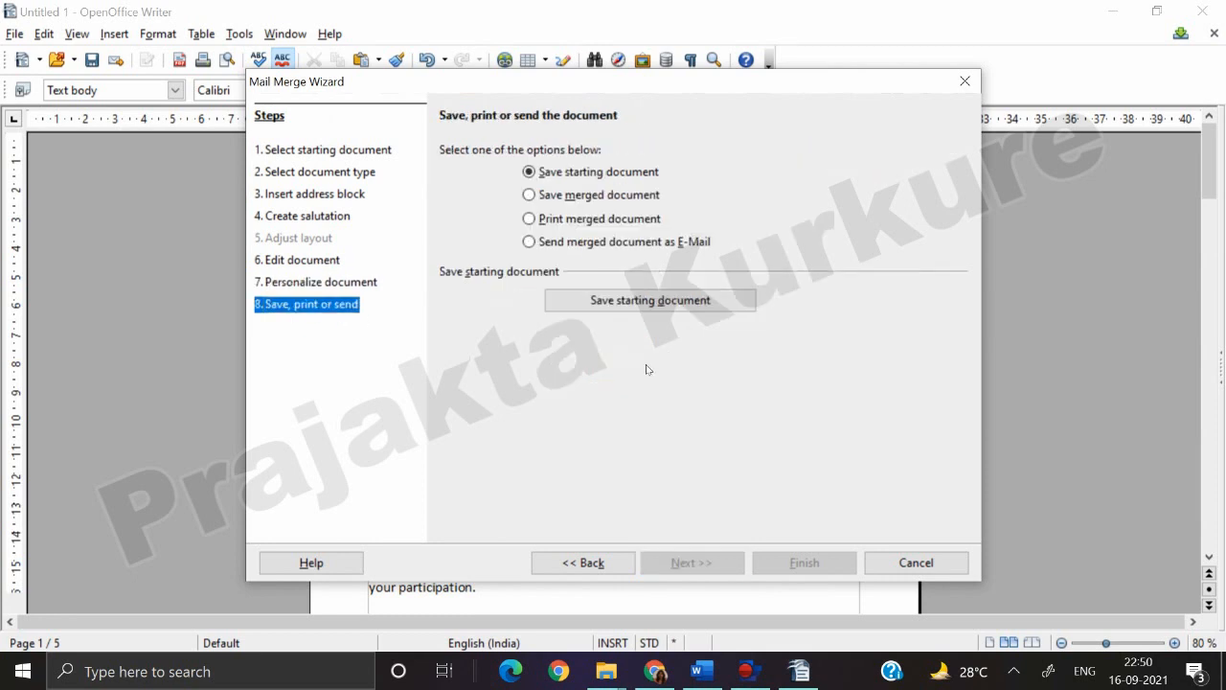
pyautogui.click(584, 197)
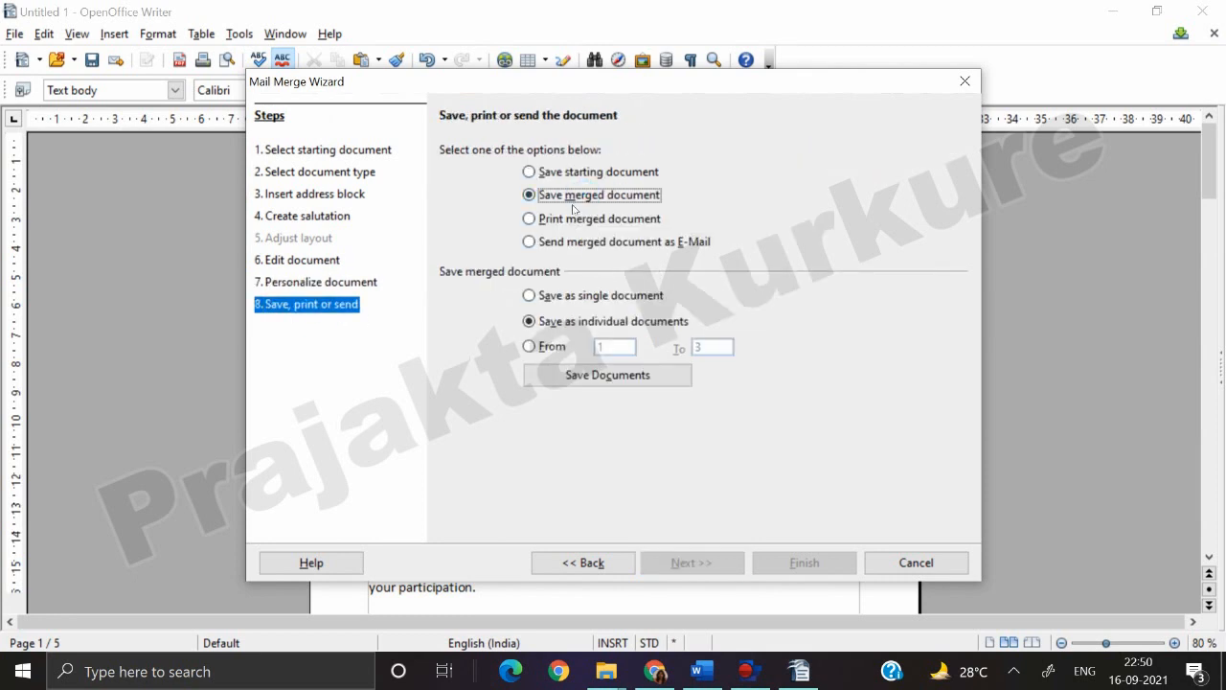
pyautogui.click(599, 298)
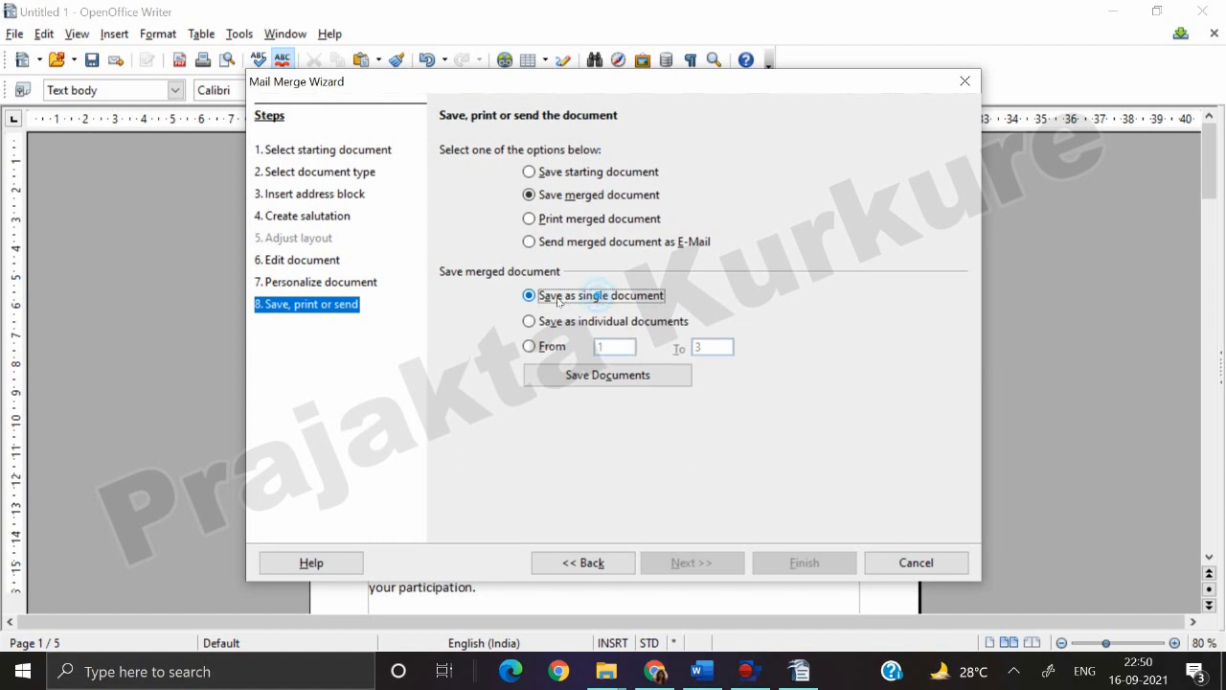
# - Save the merged letters as mailmerged doc in the X-IT-Assignment folder and finish the wizard
pyautogui.click(643, 384)
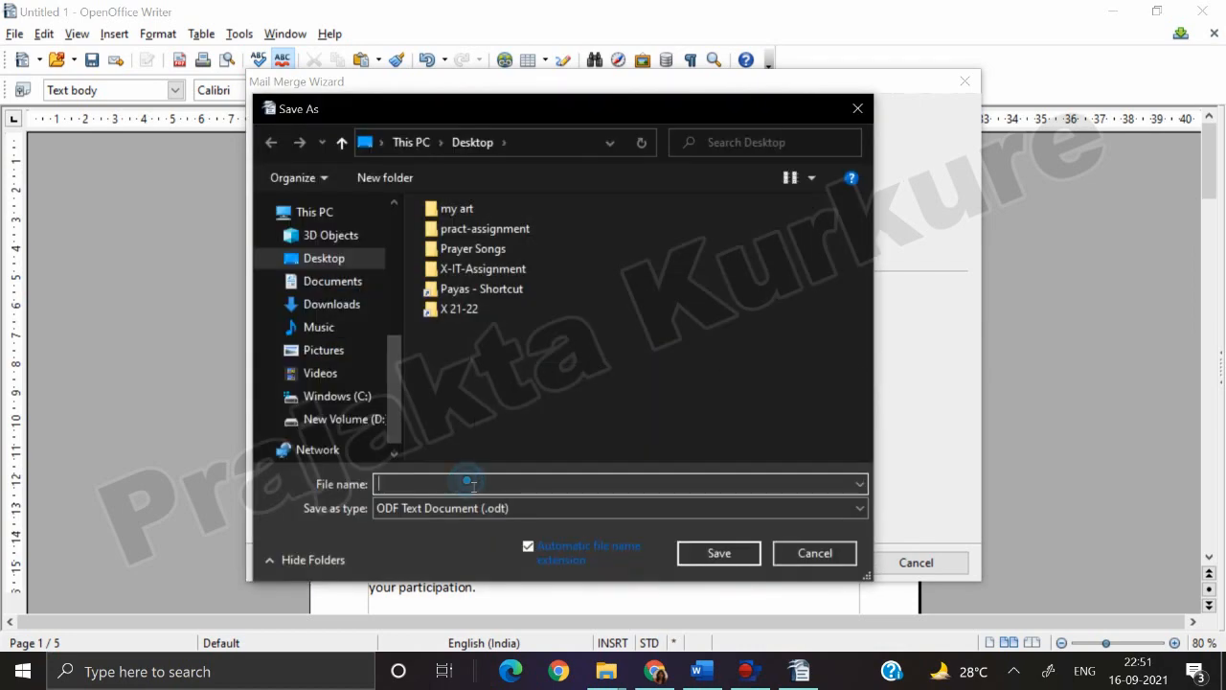
pyautogui.write('mailmerged')
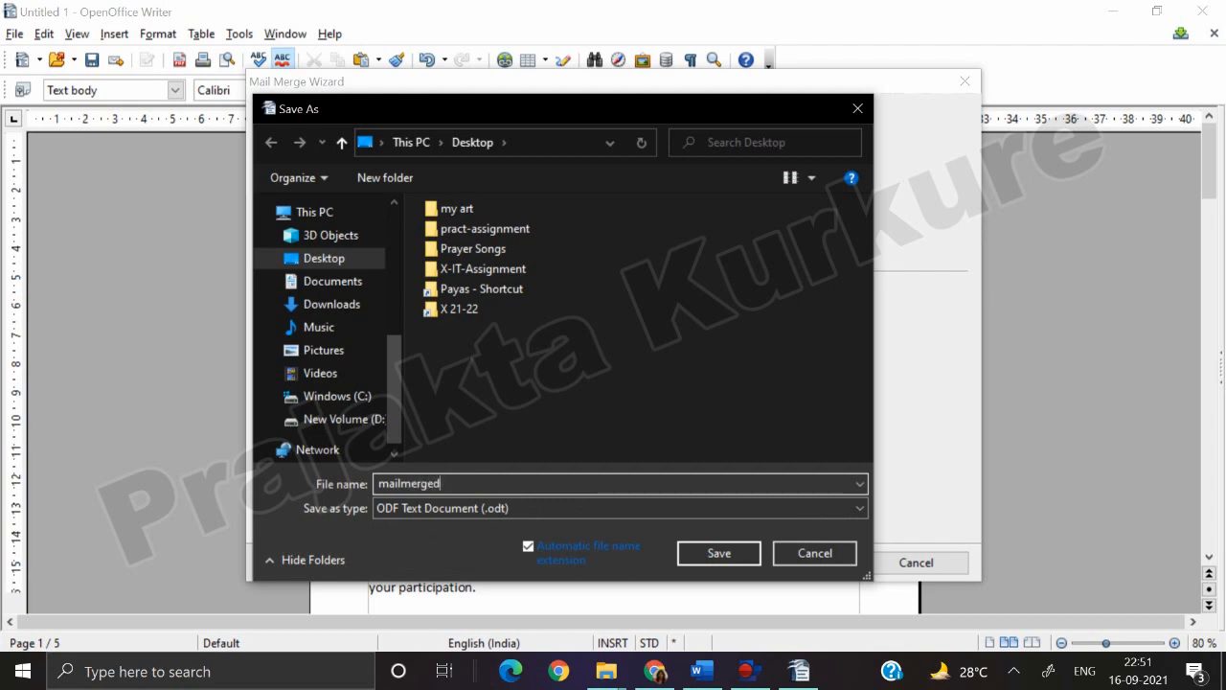
pyautogui.write(' doc')
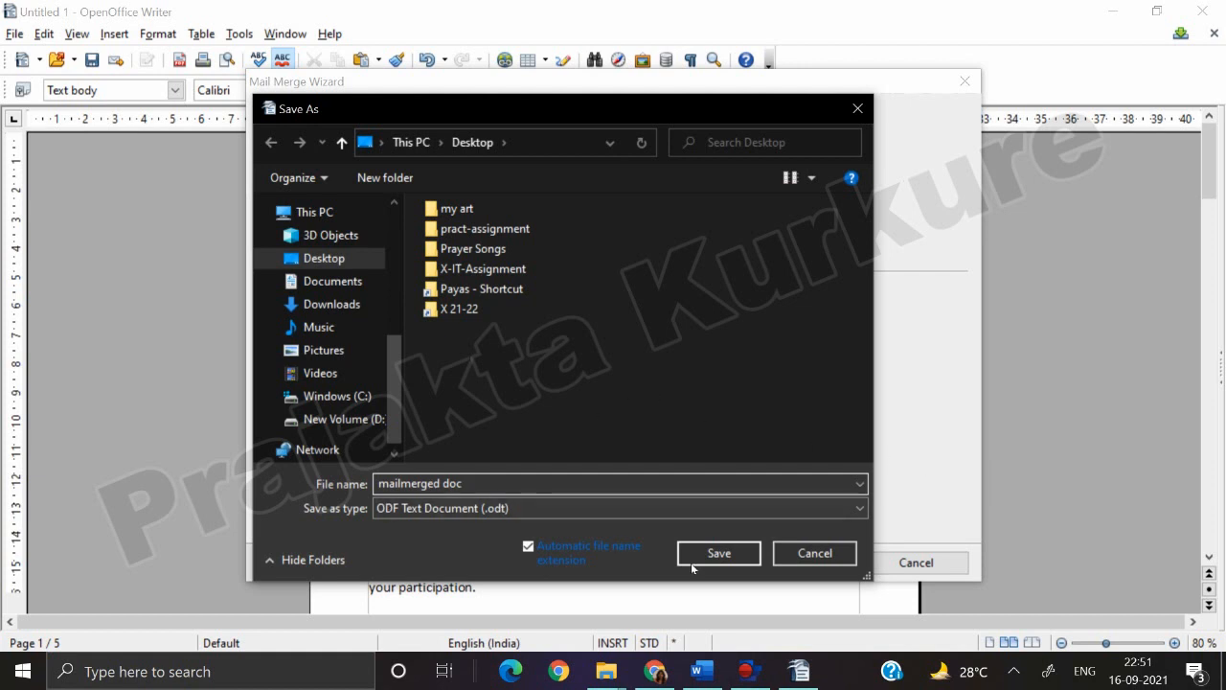
pyautogui.click(500, 268)
pyautogui.doubleClick(502, 261)
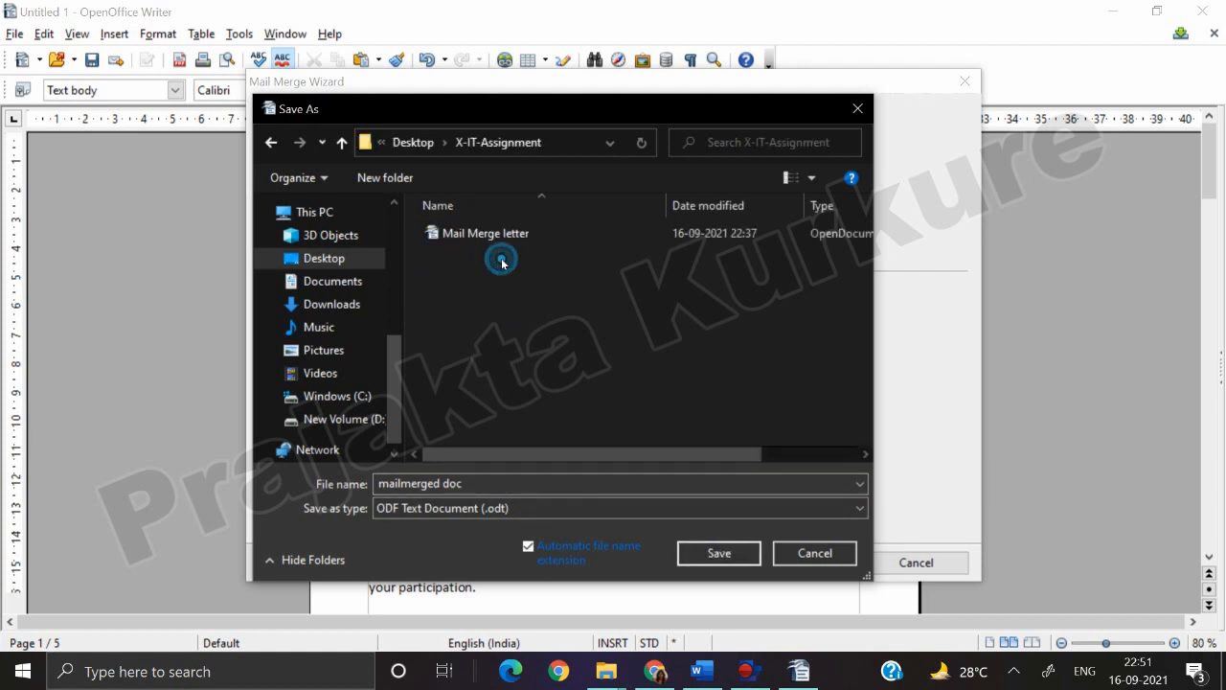
pyautogui.click(741, 558)
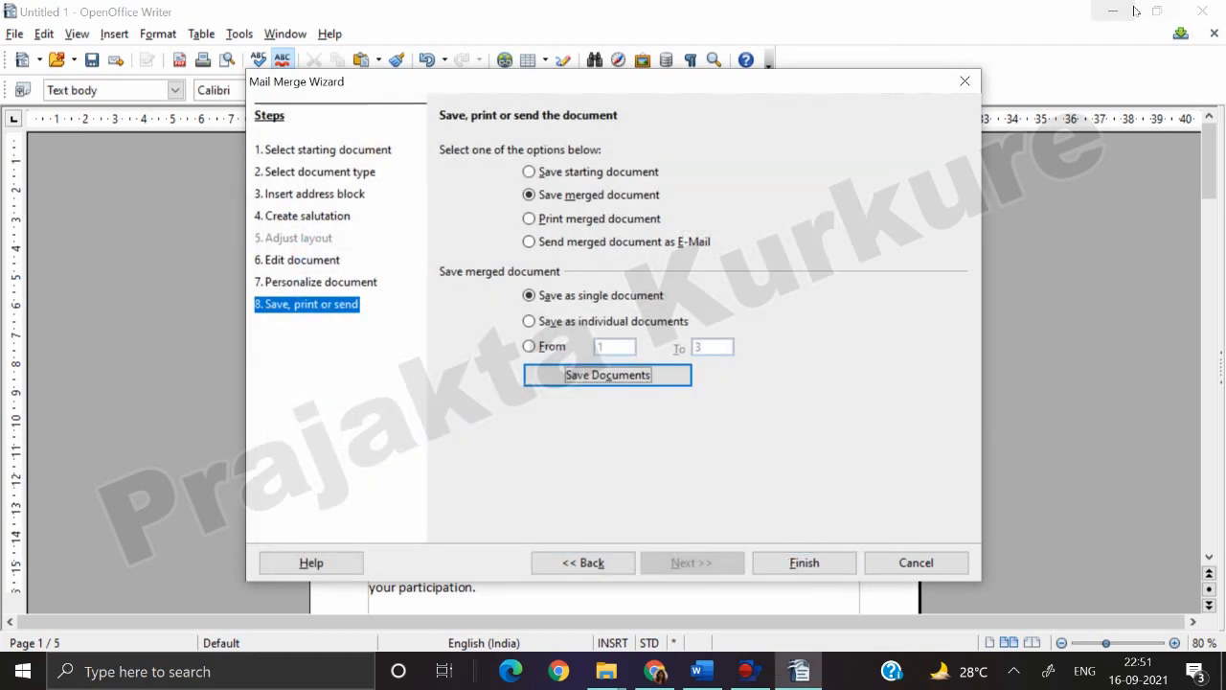
pyautogui.click(846, 569)
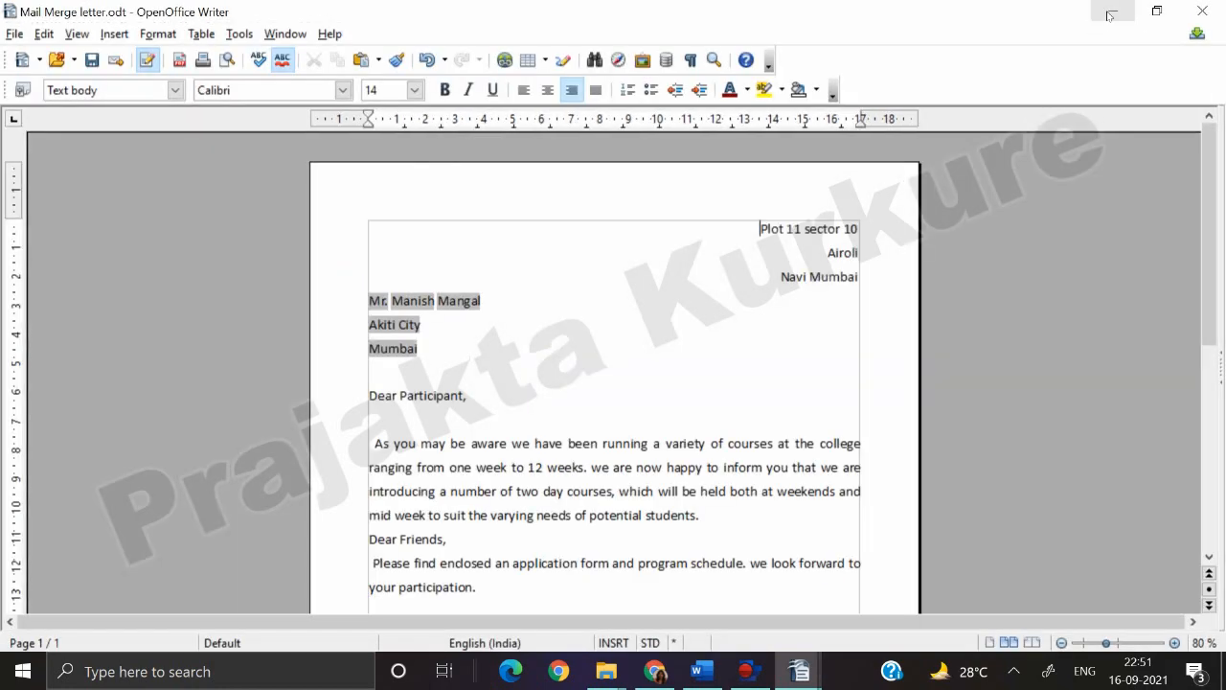
# - Minimize the letter and open mailmerged doc from the X-IT-Assignment folder on the desktop
pyautogui.click(1108, 13)
pyautogui.click(1108, 13)
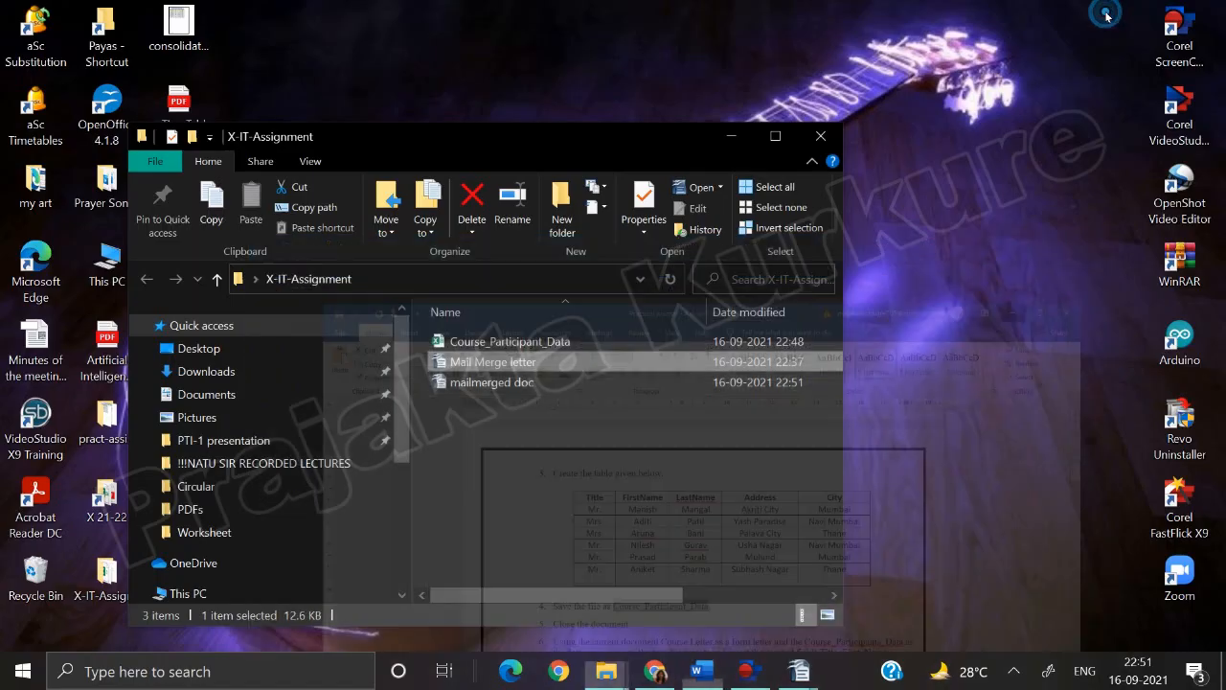
pyautogui.click(821, 136)
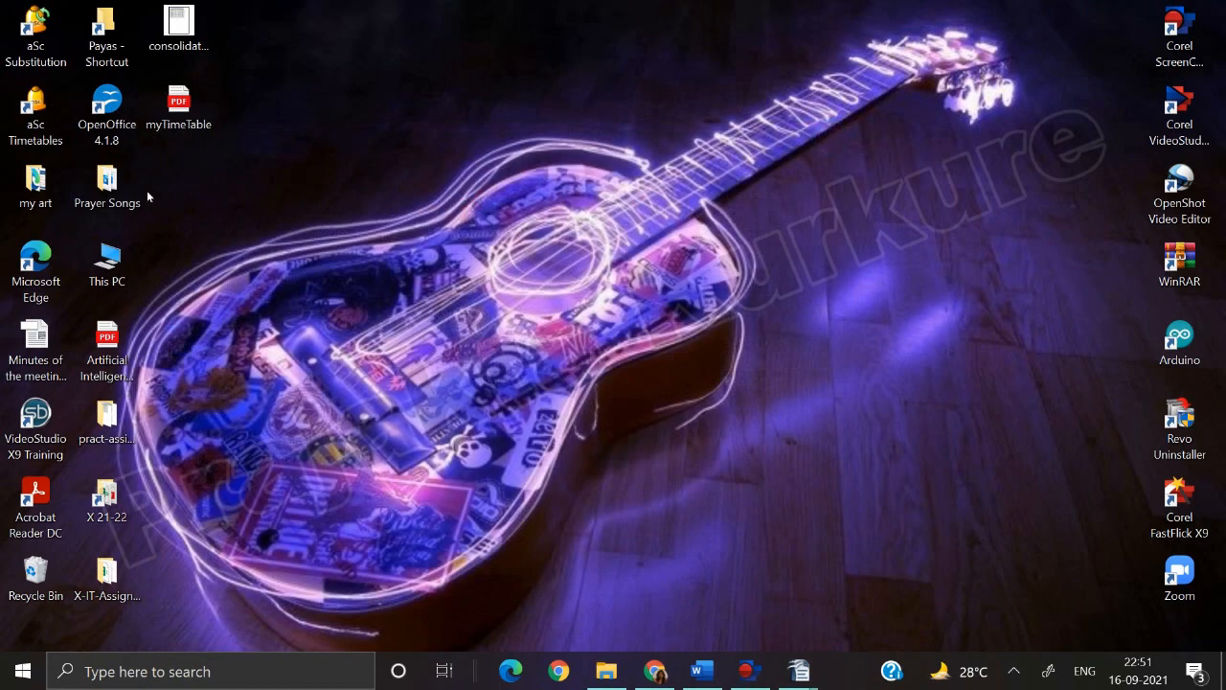
pyautogui.doubleClick(131, 608)
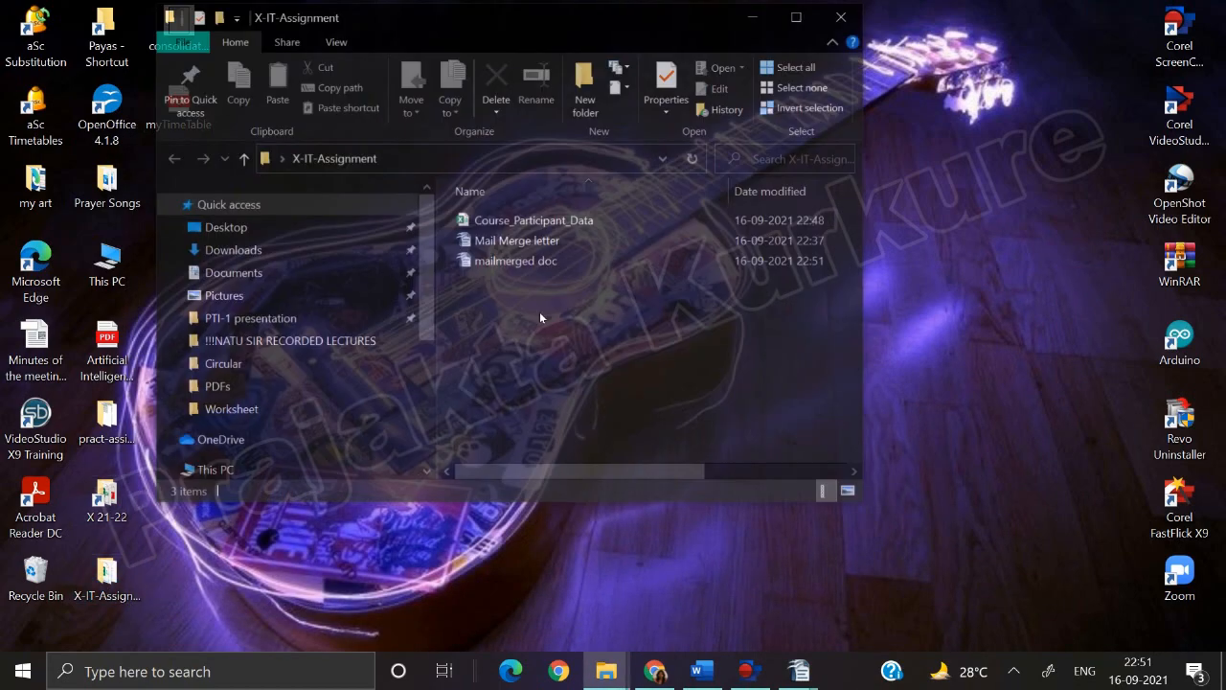
pyautogui.doubleClick(514, 262)
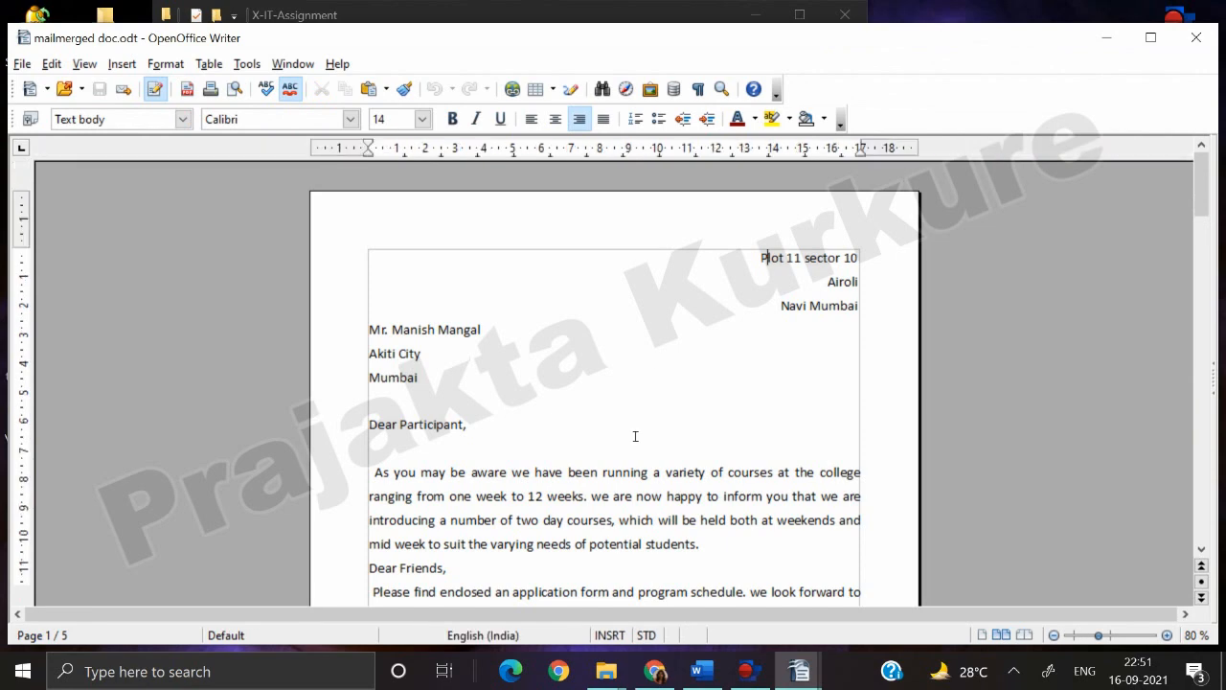
# - Examine the recipient's title, name, address and city in each letter of the merged document
pyautogui.scroll(-1, 635, 435)
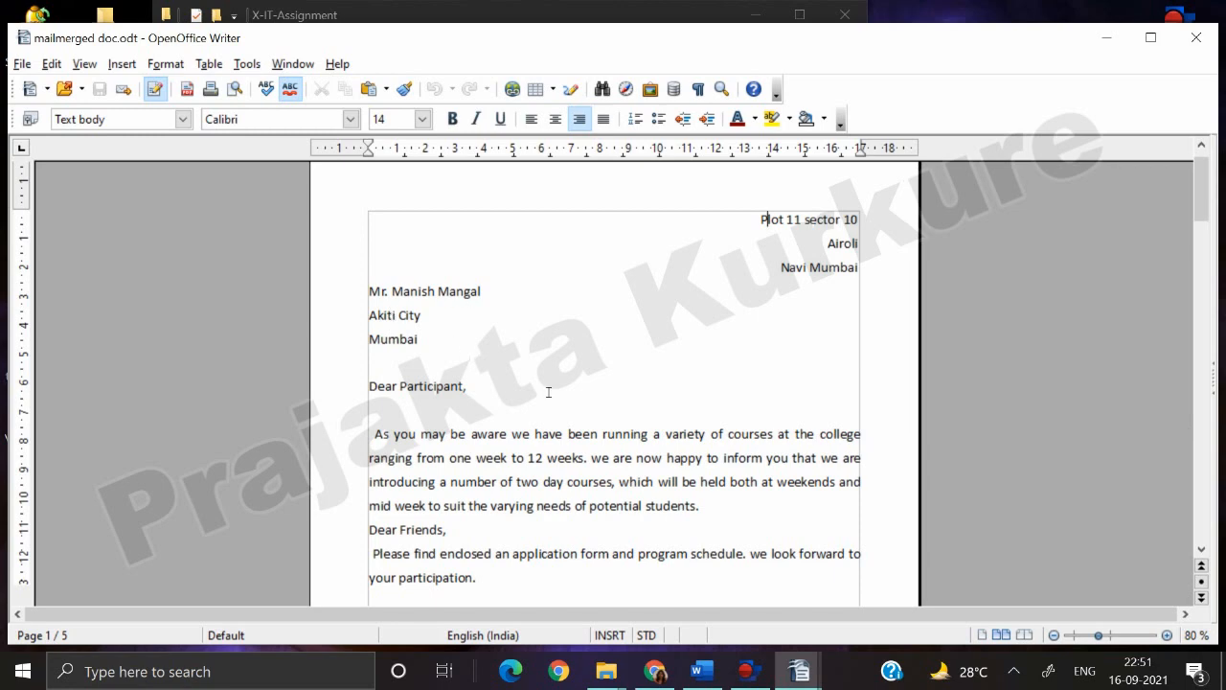
pyautogui.scroll(-20, 548, 392)
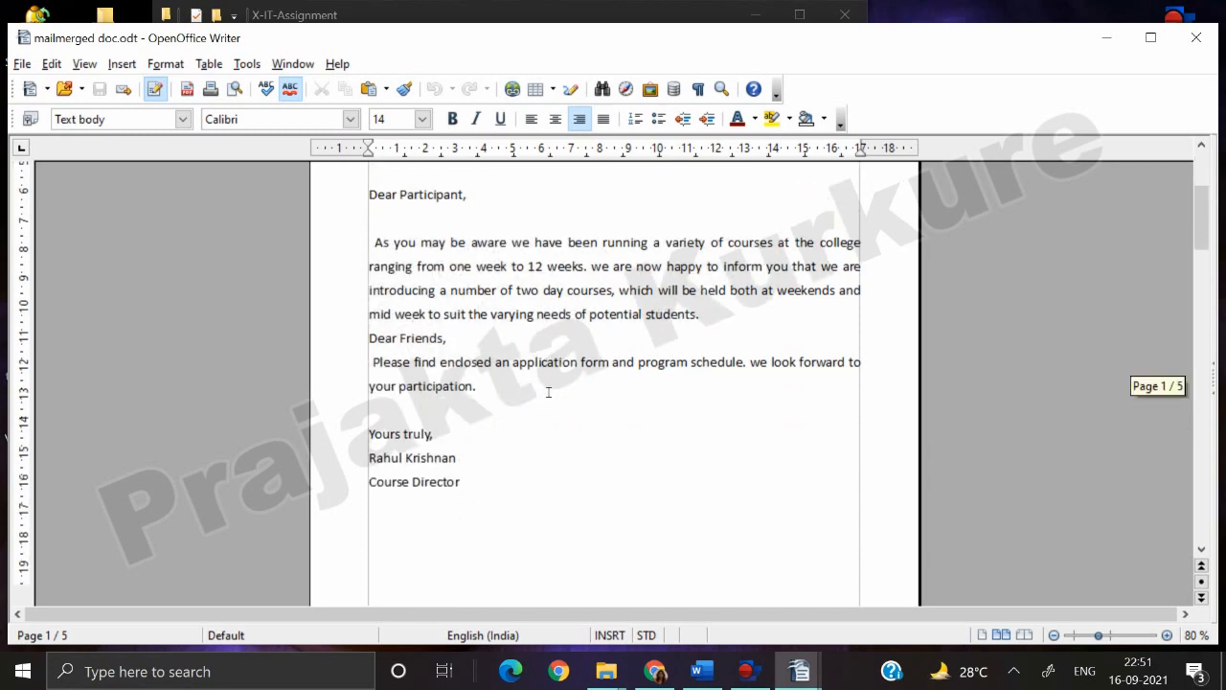
pyautogui.scroll(-10, 548, 392)
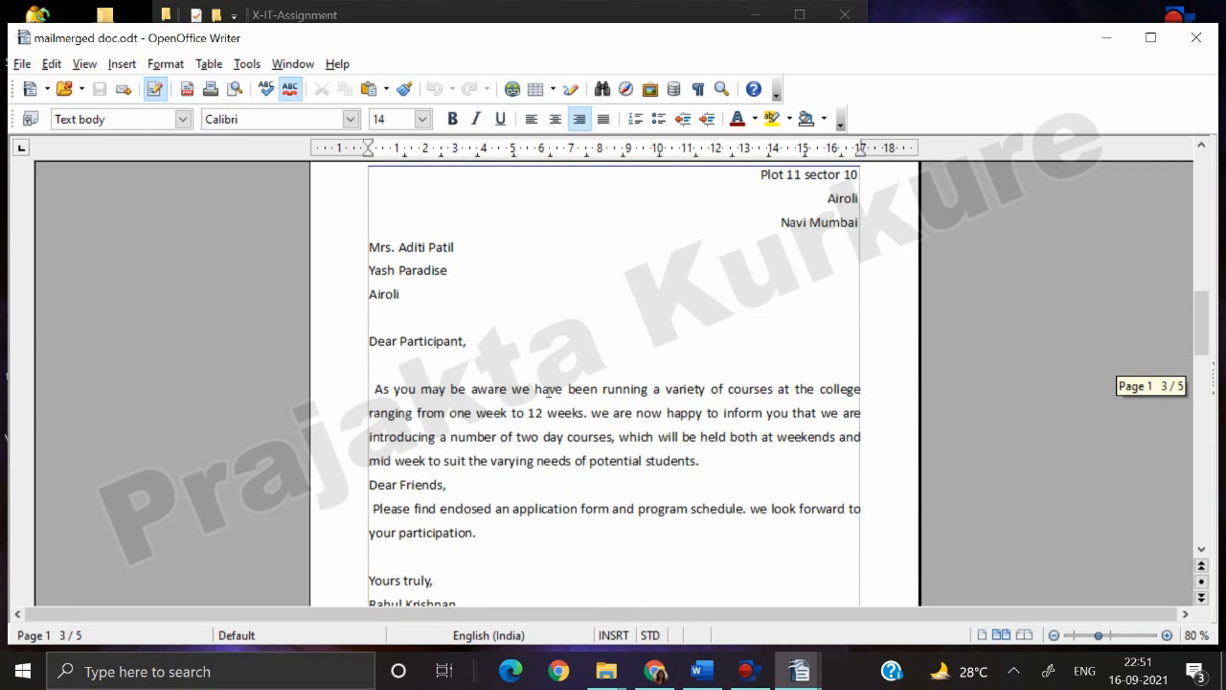
pyautogui.scroll(-8, 548, 392)
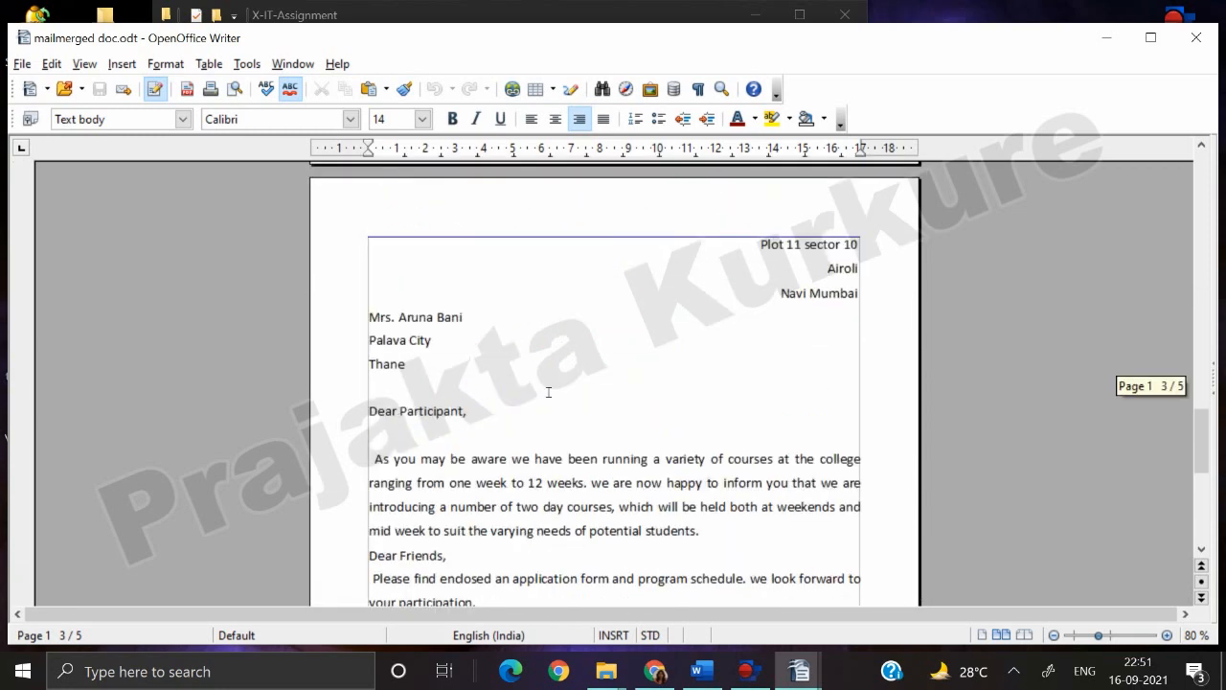
pyautogui.scroll(10, 548, 392)
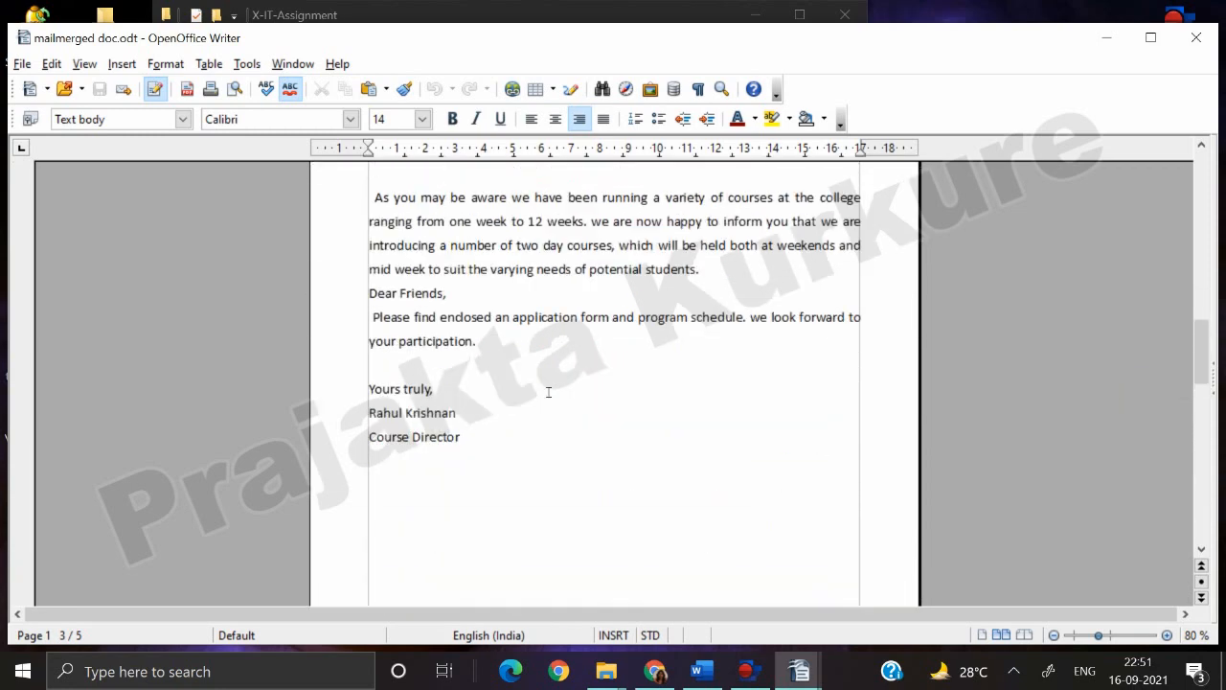
pyautogui.scroll(10, 548, 391)
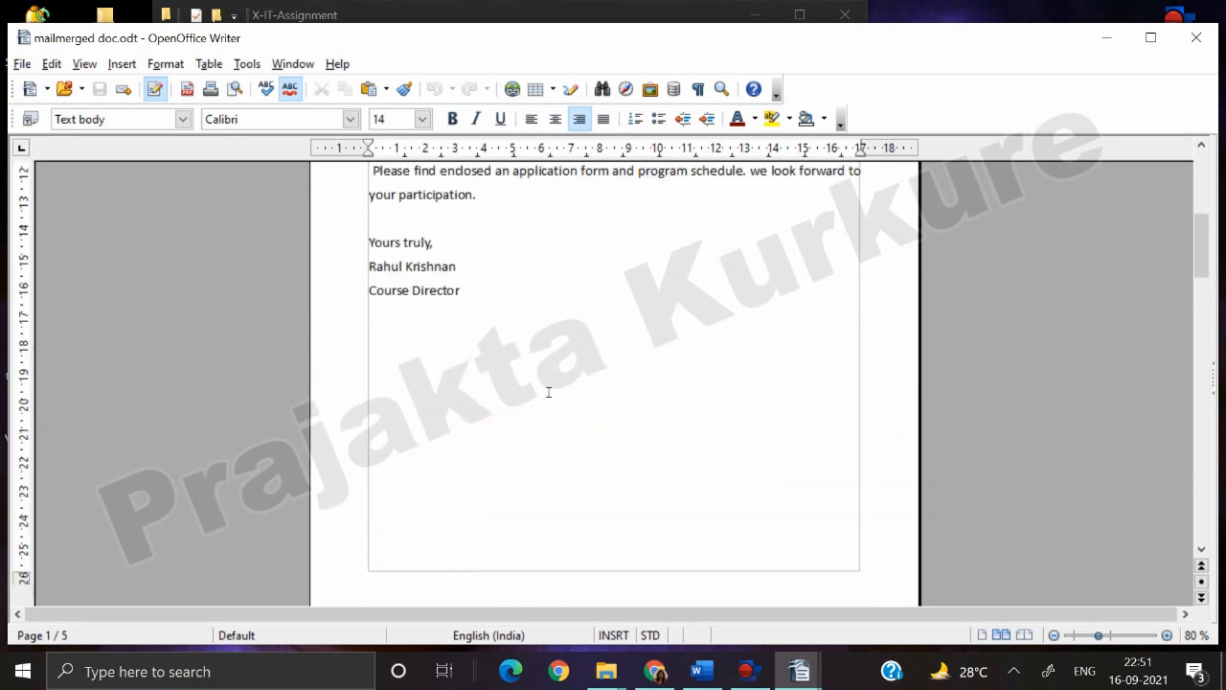
pyautogui.scroll(5, 548, 392)
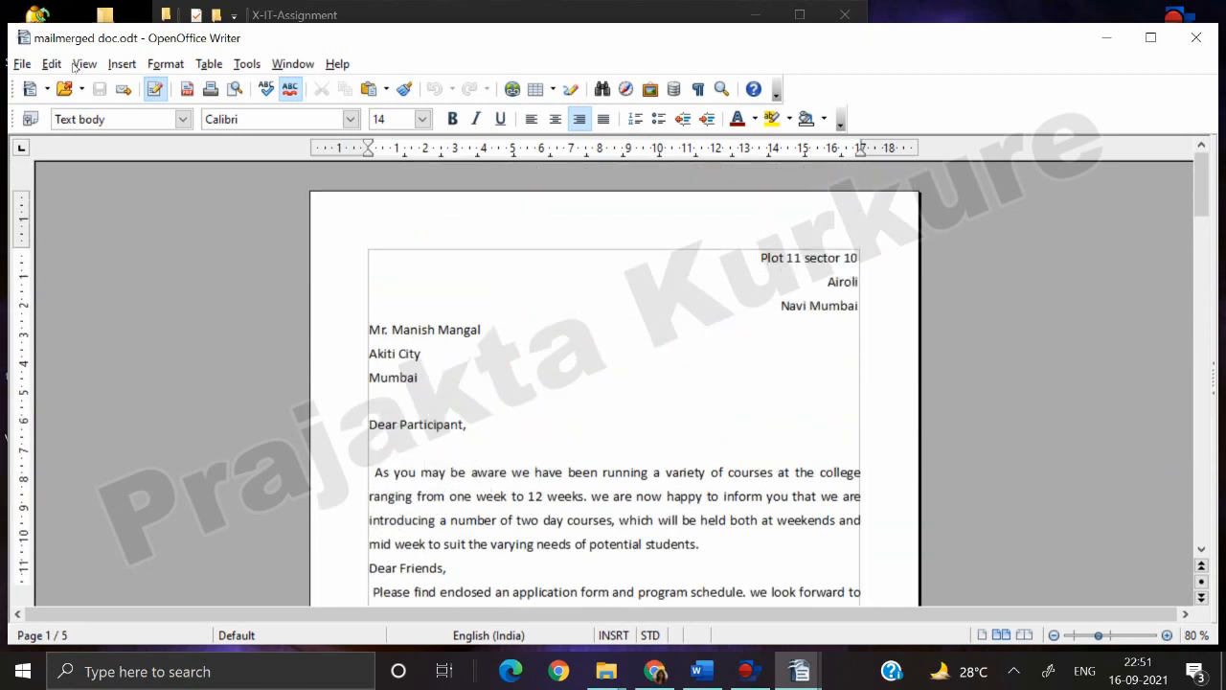
# - Export the merged document as a PDF named mailmerged doc in the X-IT-Assignment folder, and close the document
pyautogui.click(187, 89)
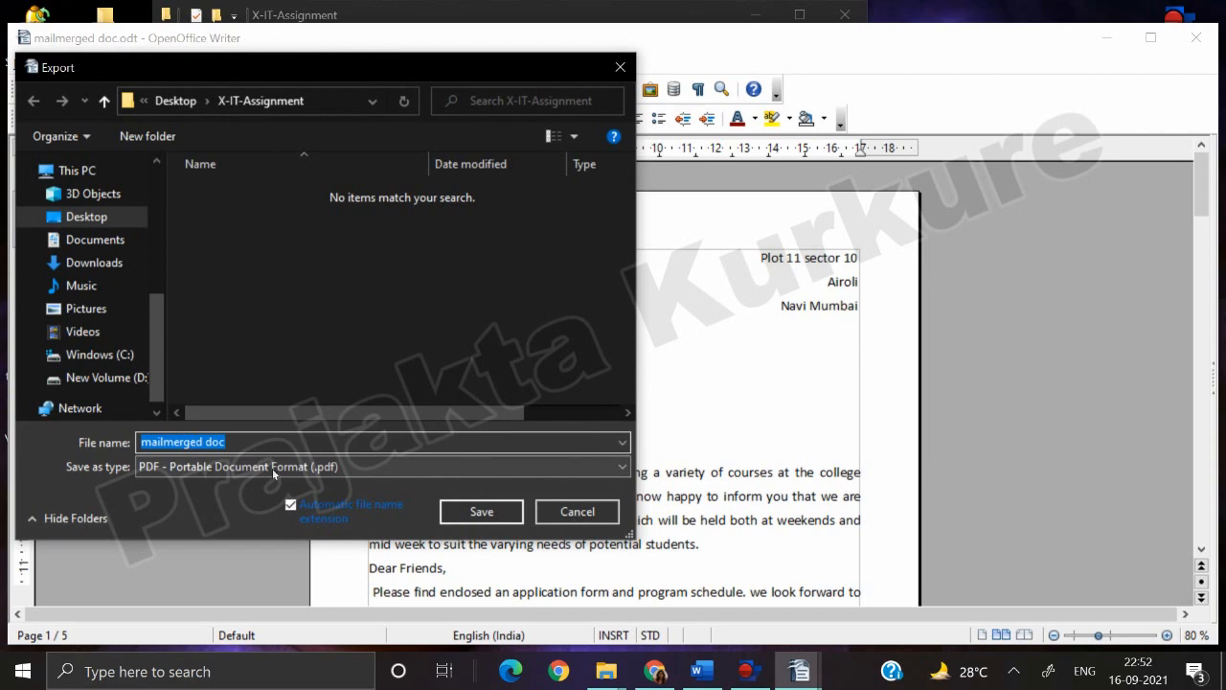
pyautogui.click(272, 468)
pyautogui.click(272, 469)
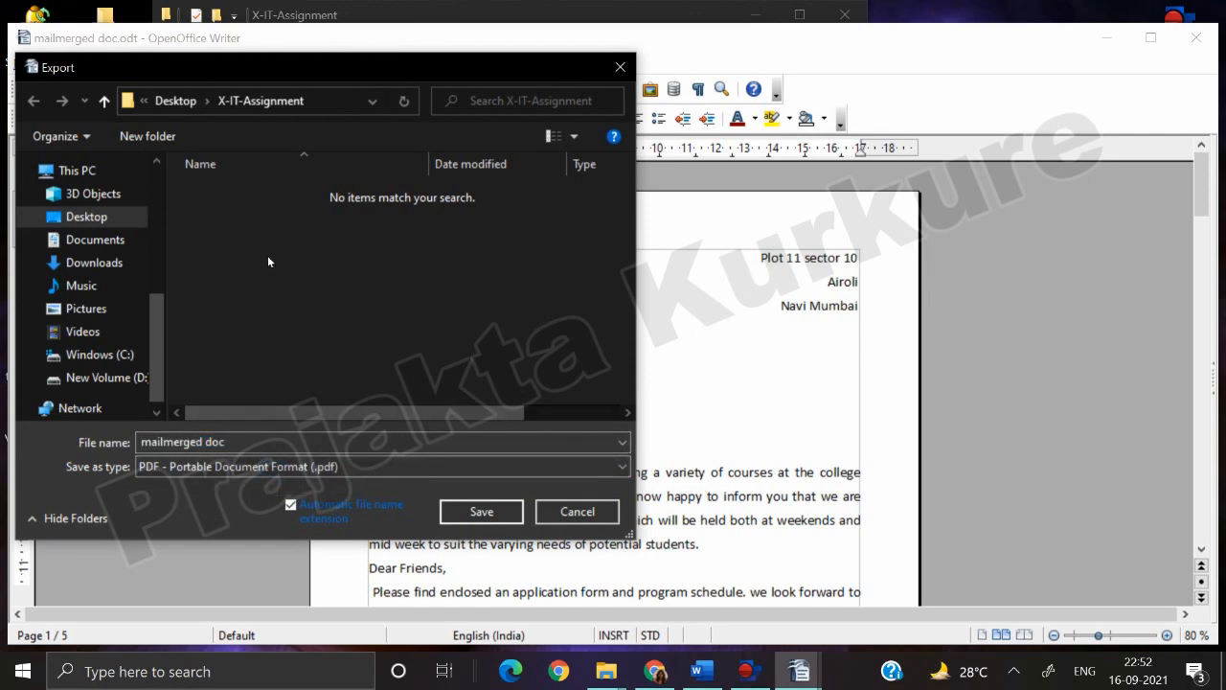
pyautogui.click(484, 512)
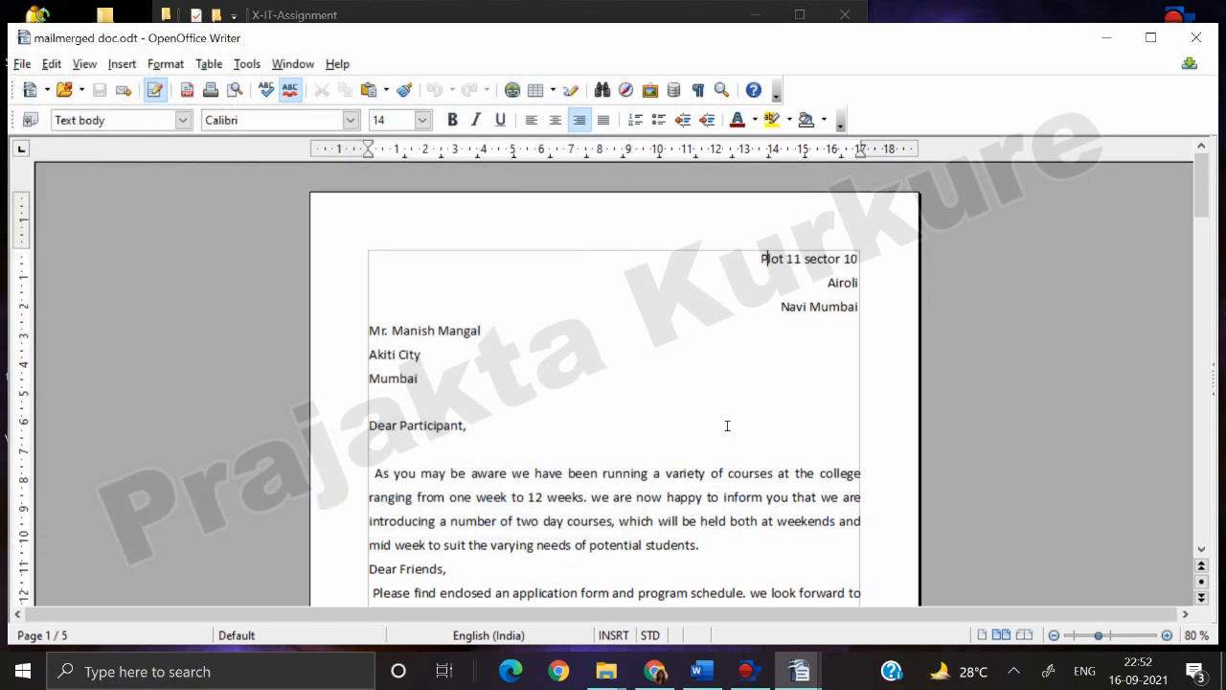
pyautogui.click(1196, 37)
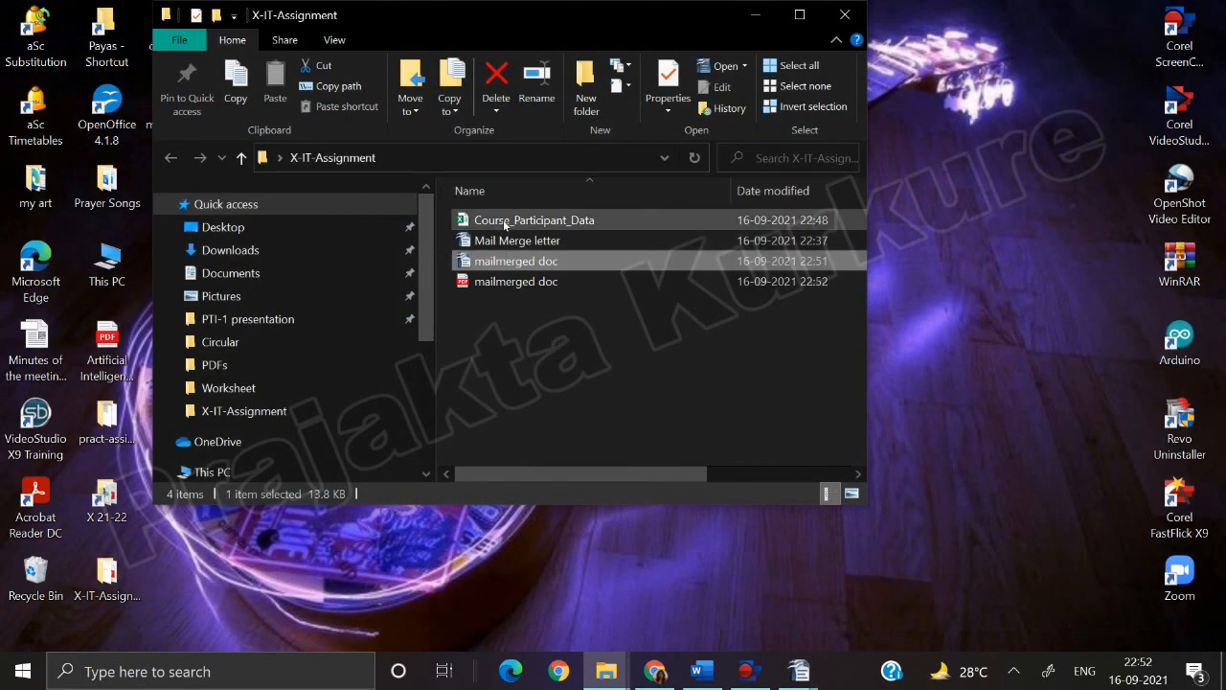
# - Open the Course_Participant_Data file in Excel and enlarge the sheet to 200% to examine the participant records
pyautogui.click(503, 220)
pyautogui.doubleClick(503, 219)
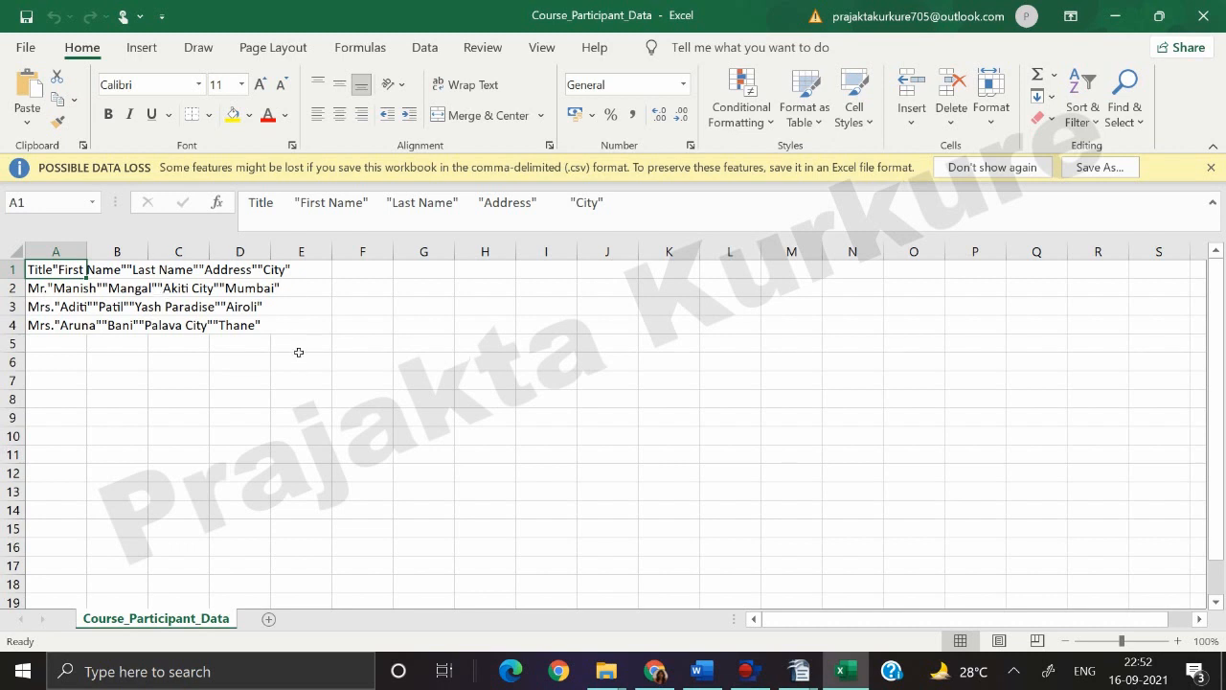
pyautogui.click(338, 376)
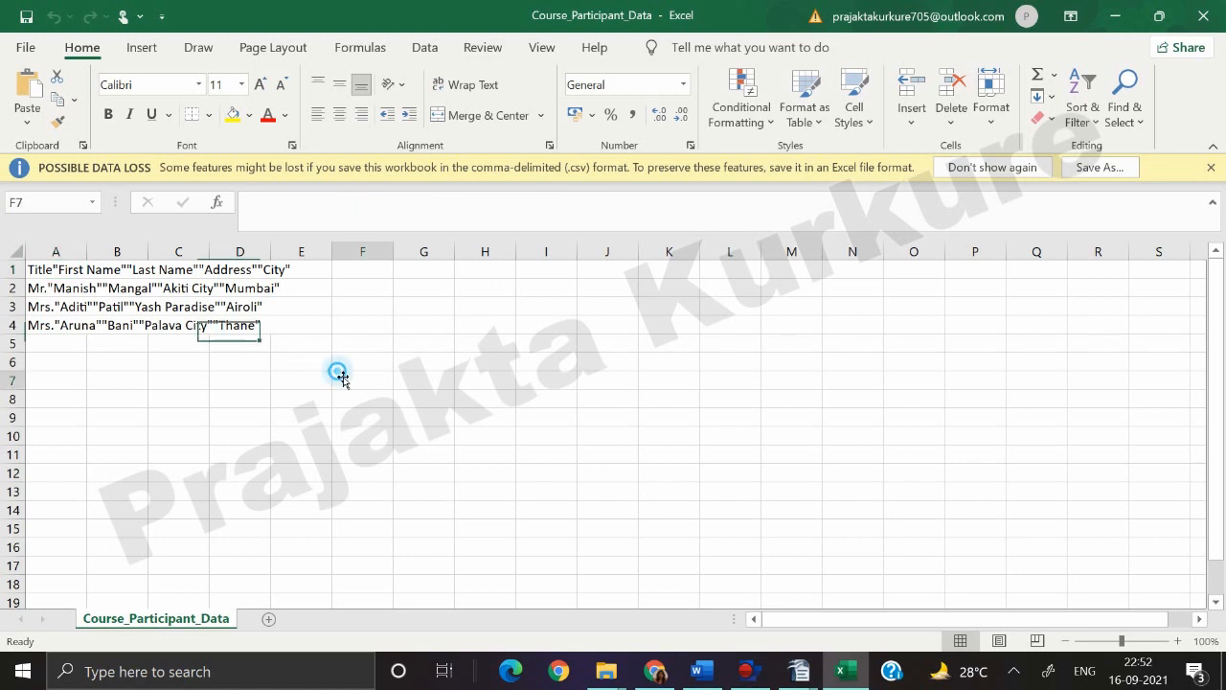
pyautogui.click(1204, 640)
pyautogui.click(784, 361)
pyautogui.click(821, 520)
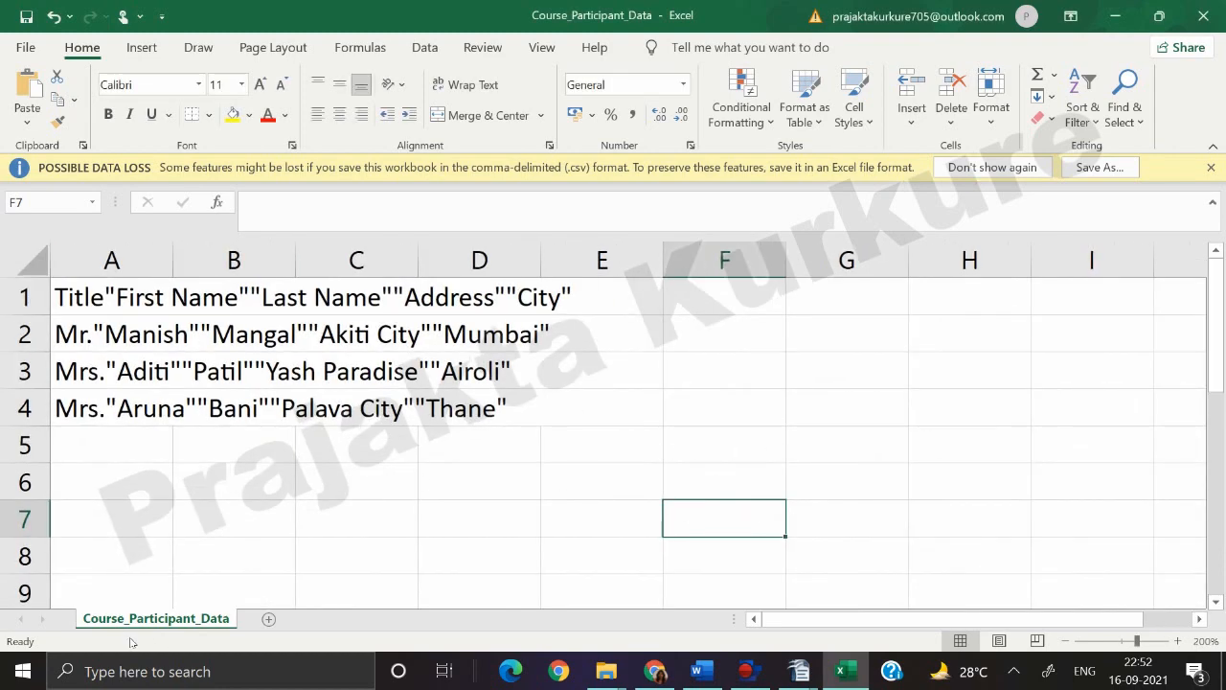
# - Open the Snipping Tool and capture the Excel ribbon and worksheet area containing the participant records
pyautogui.click(123, 683)
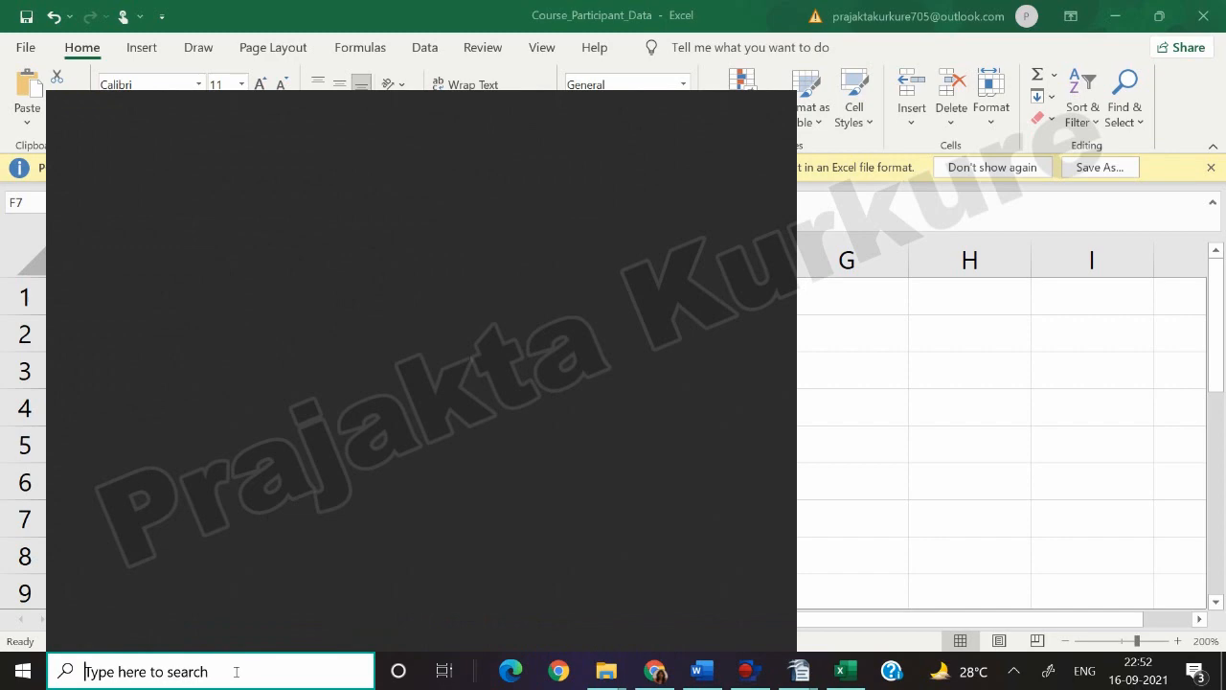
pyautogui.write('sni')
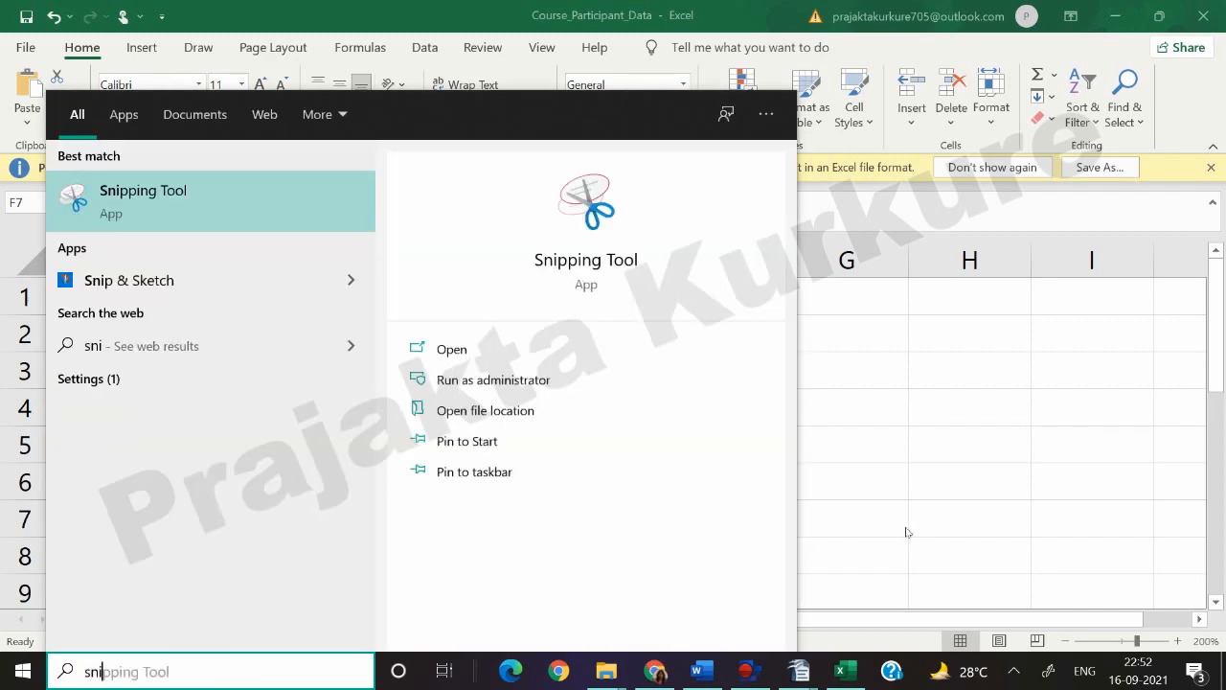
pyautogui.click(588, 268)
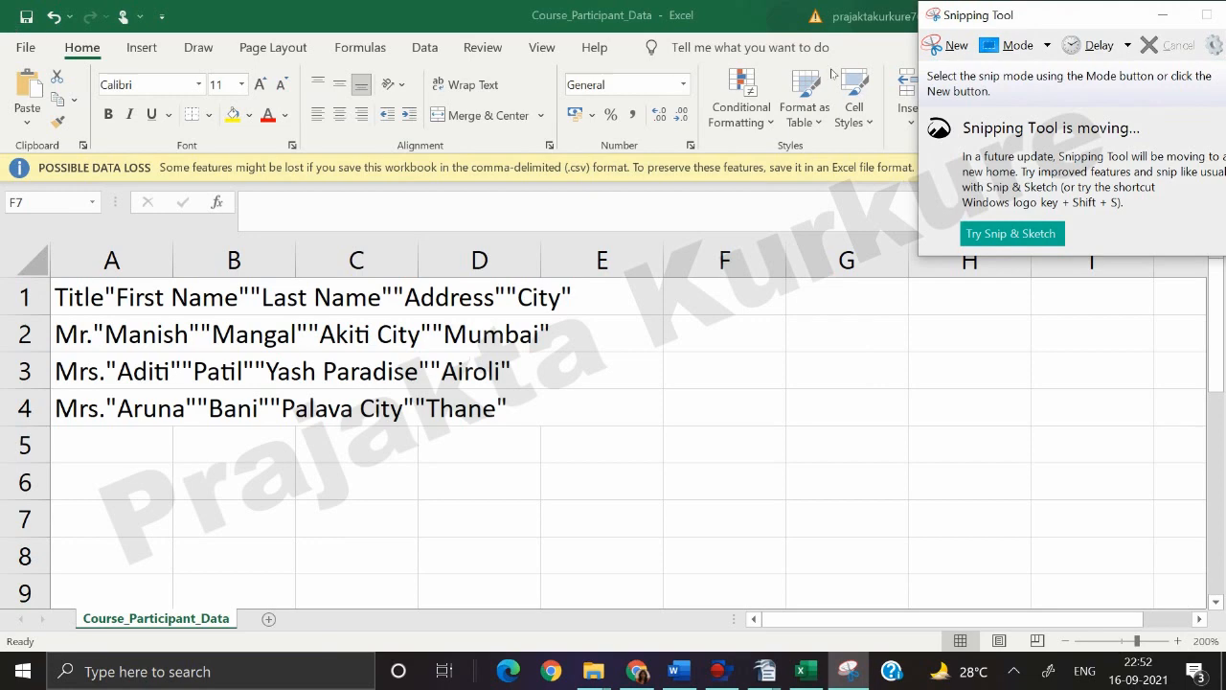
pyautogui.click(917, 49)
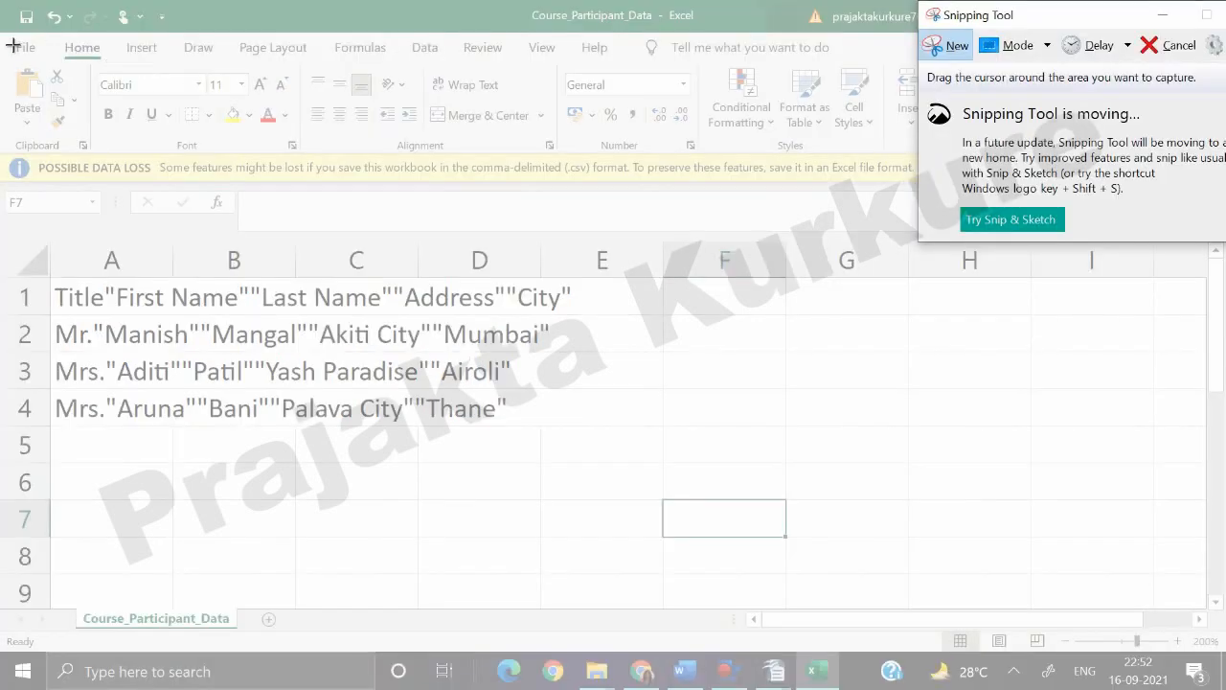
pyautogui.moveTo(8, 34); pyautogui.dragTo(1216, 492)
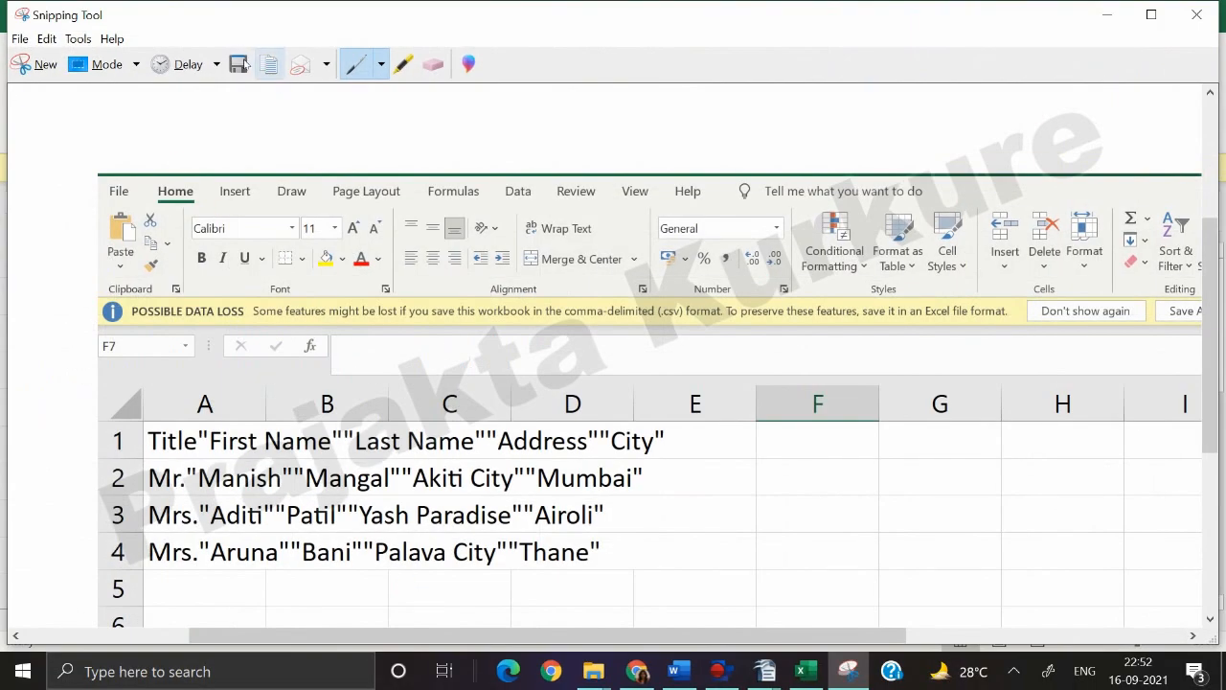
# - Save the capture as a PNG named data source in the X-IT-Assignment folder, and close the Snipping Tool and the workbook
pyautogui.click(240, 64)
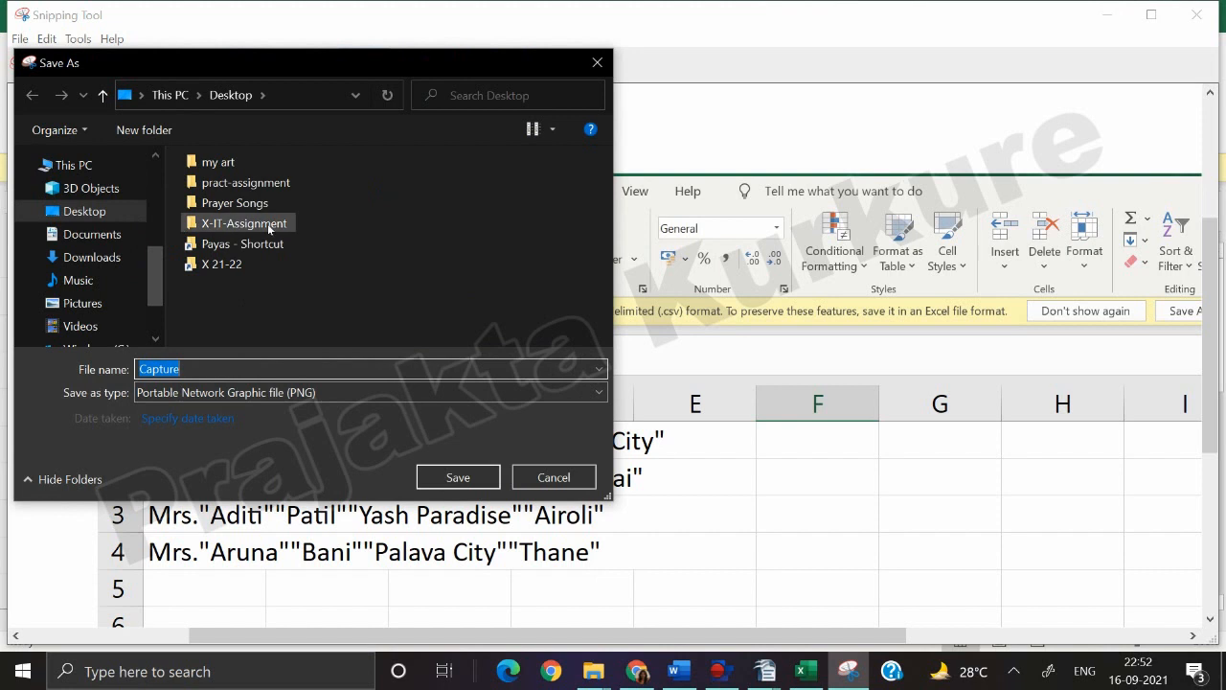
pyautogui.doubleClick(240, 225)
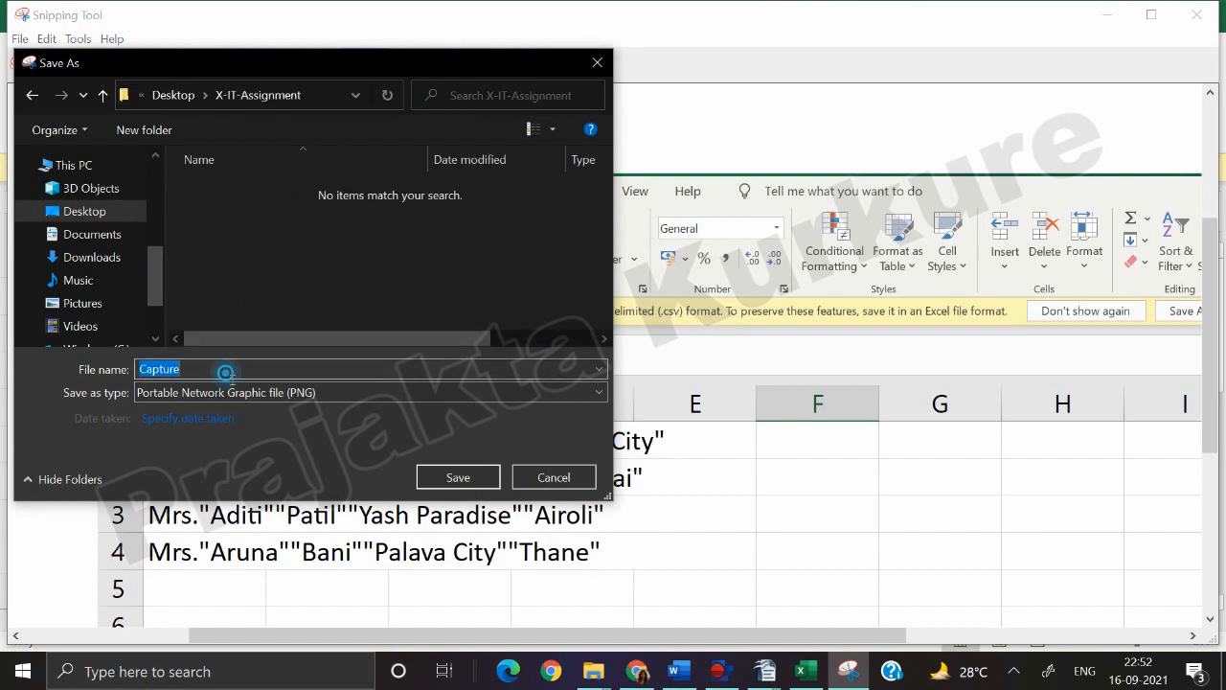
pyautogui.write('data source')
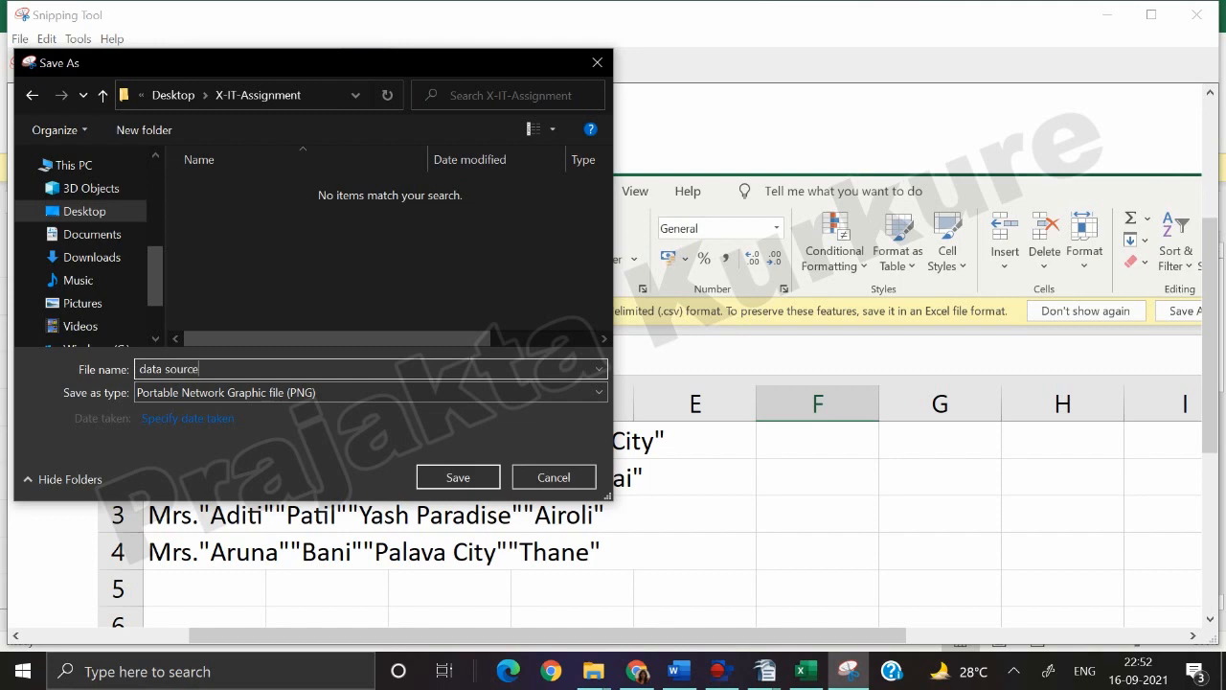
pyautogui.click(476, 477)
pyautogui.click(1196, 15)
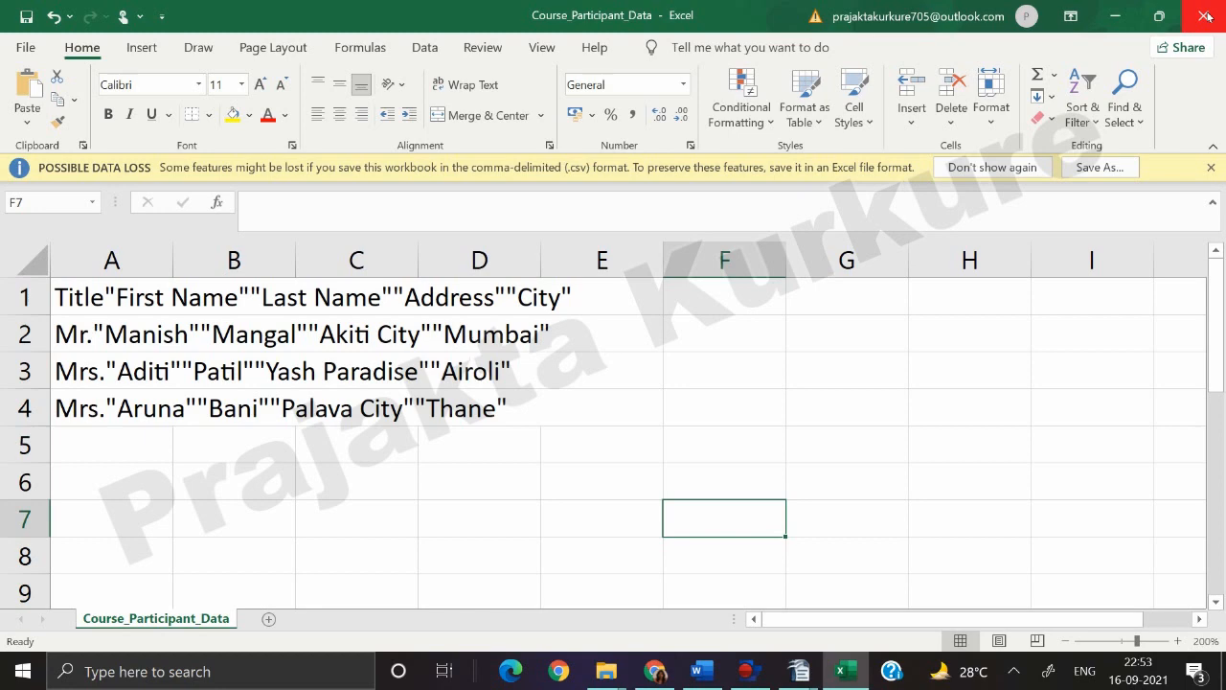
pyautogui.click(1205, 16)
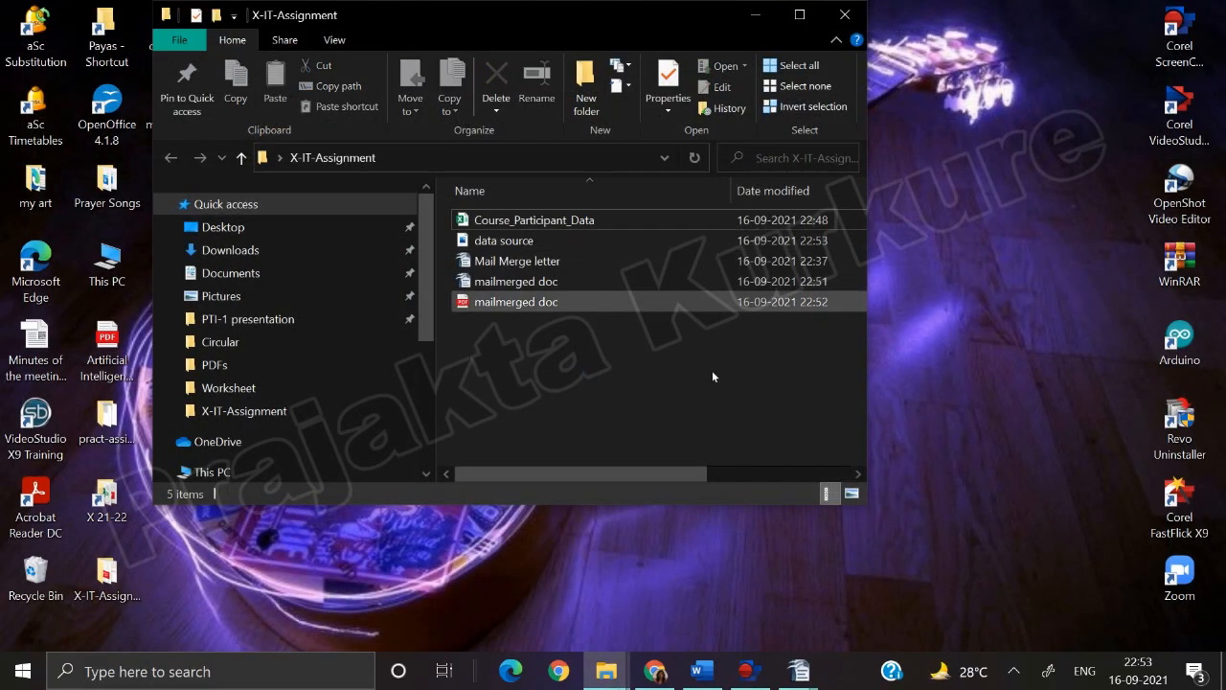
# - Switch to the Practical journal document in Word and read the remaining assignment instructions, including the label guidelines
pyautogui.click(702, 671)
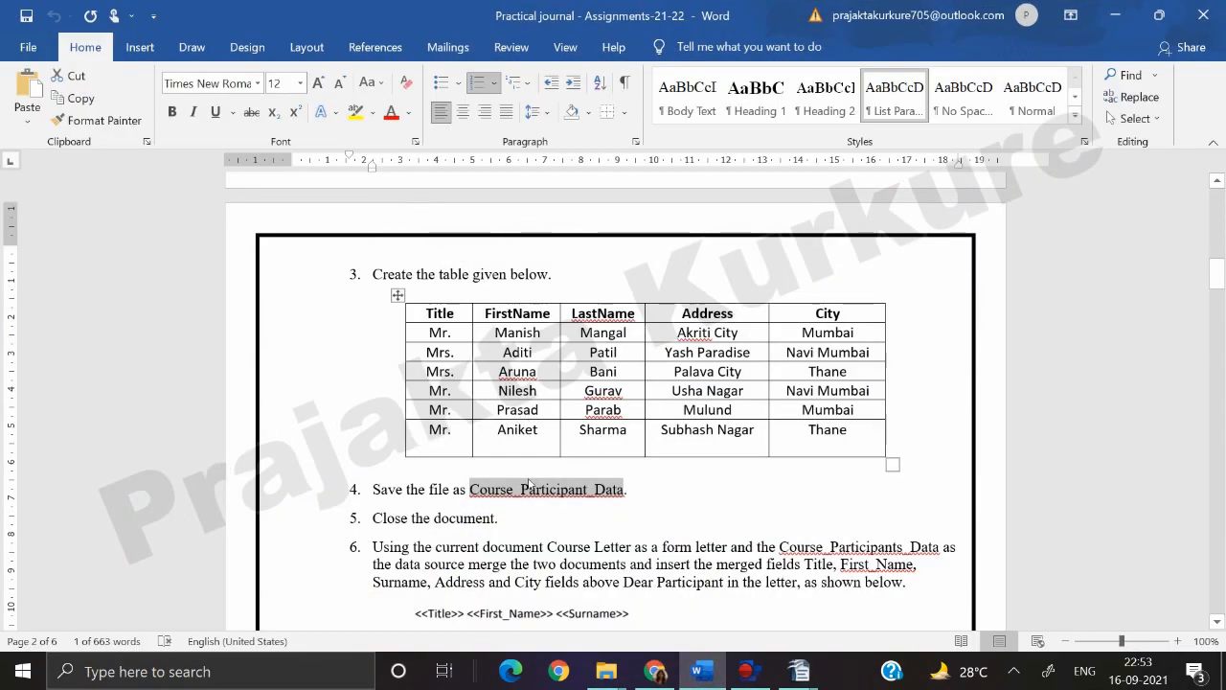
pyautogui.scroll(-4, 533, 488)
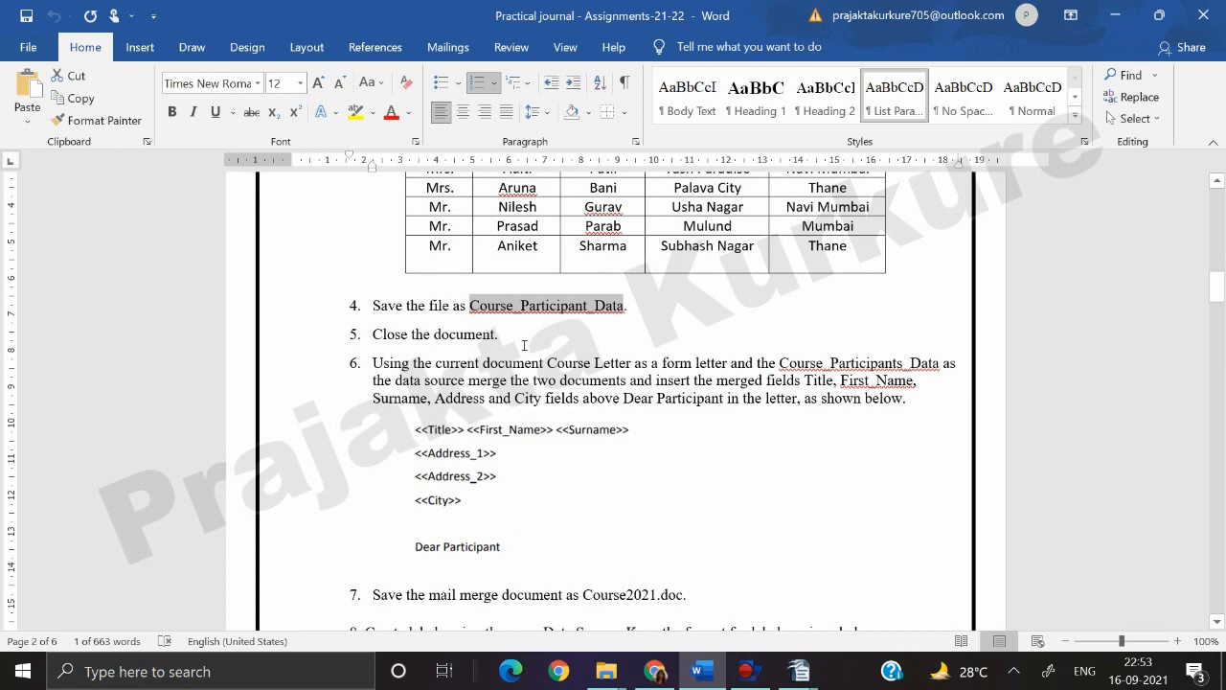
pyautogui.scroll(-3, 545, 523)
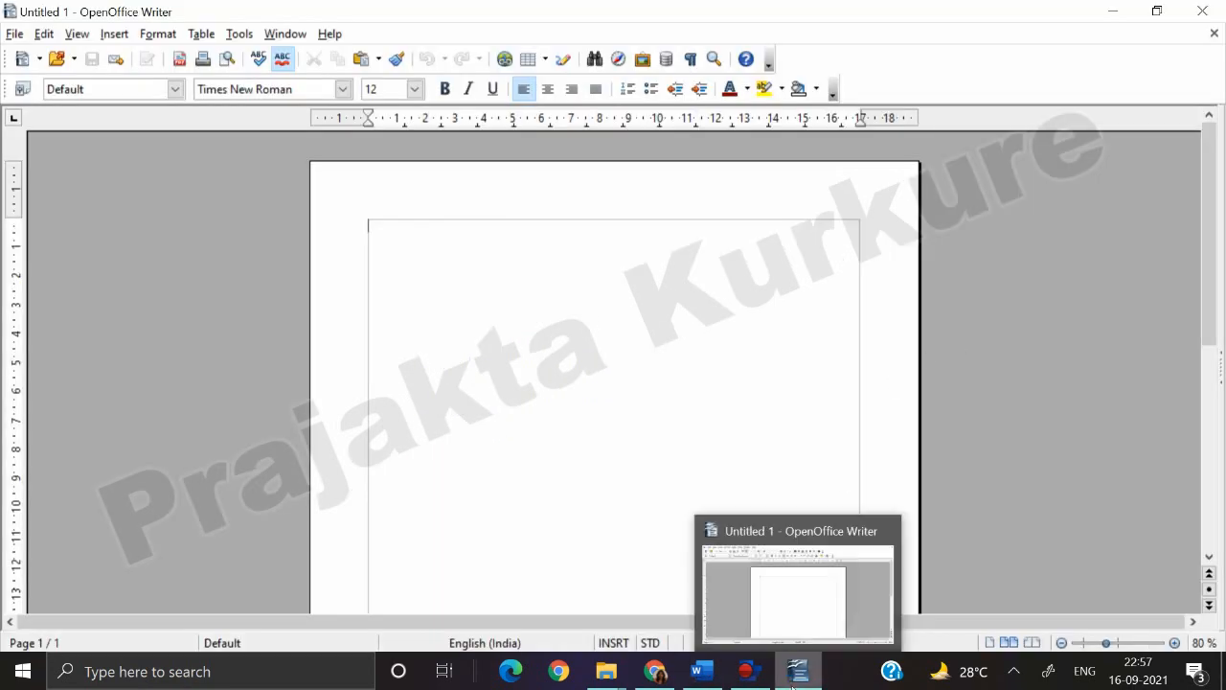
pyautogui.click(698, 674)
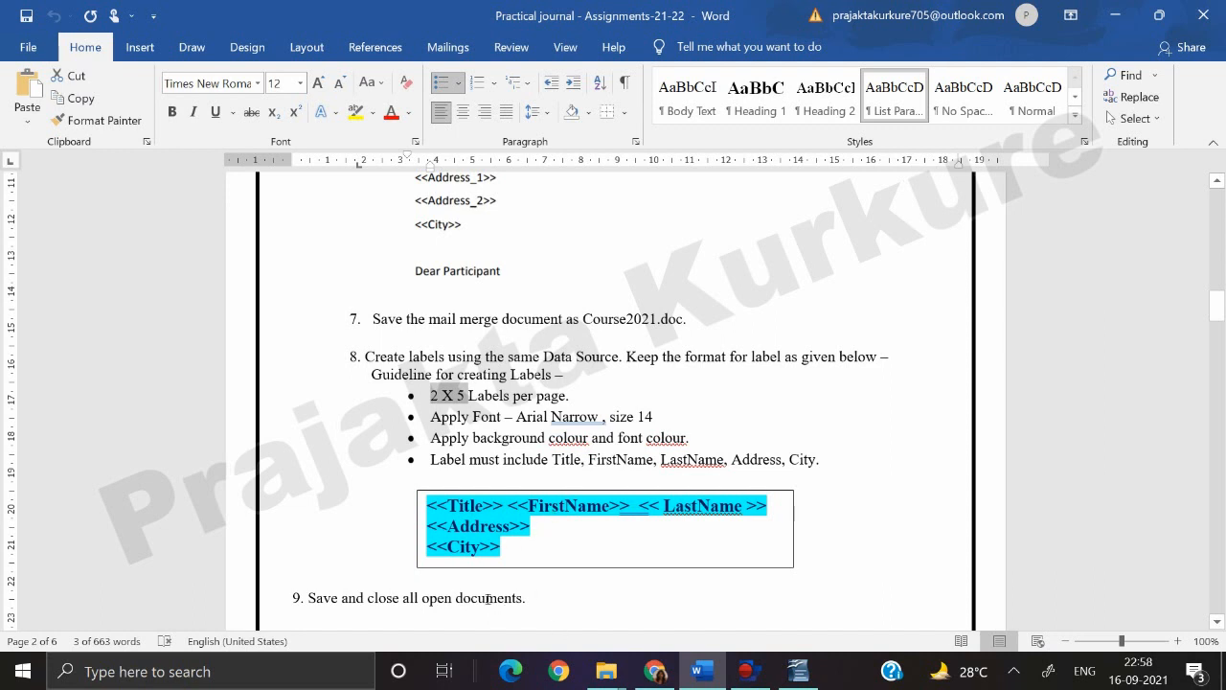
# - Switch to OpenOffice Writer, start a new labels document and clear the existing first and last name fields from the label text
pyautogui.click(798, 671)
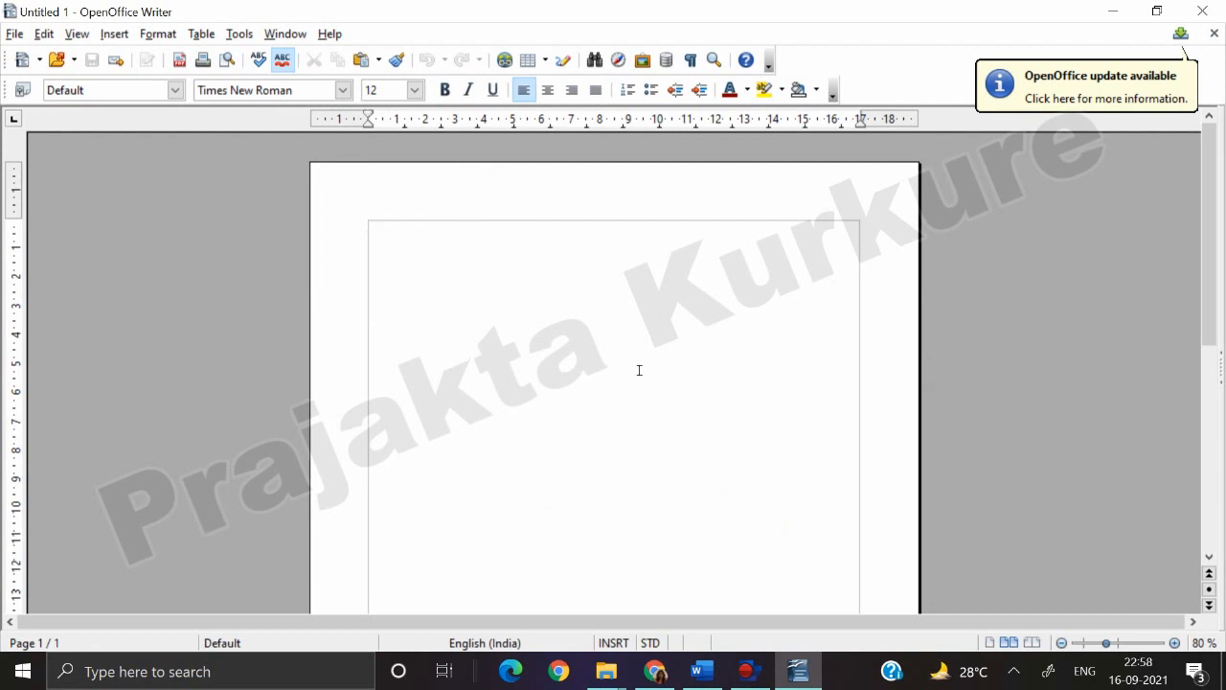
pyautogui.click(16, 35)
pyautogui.moveTo(19, 58)
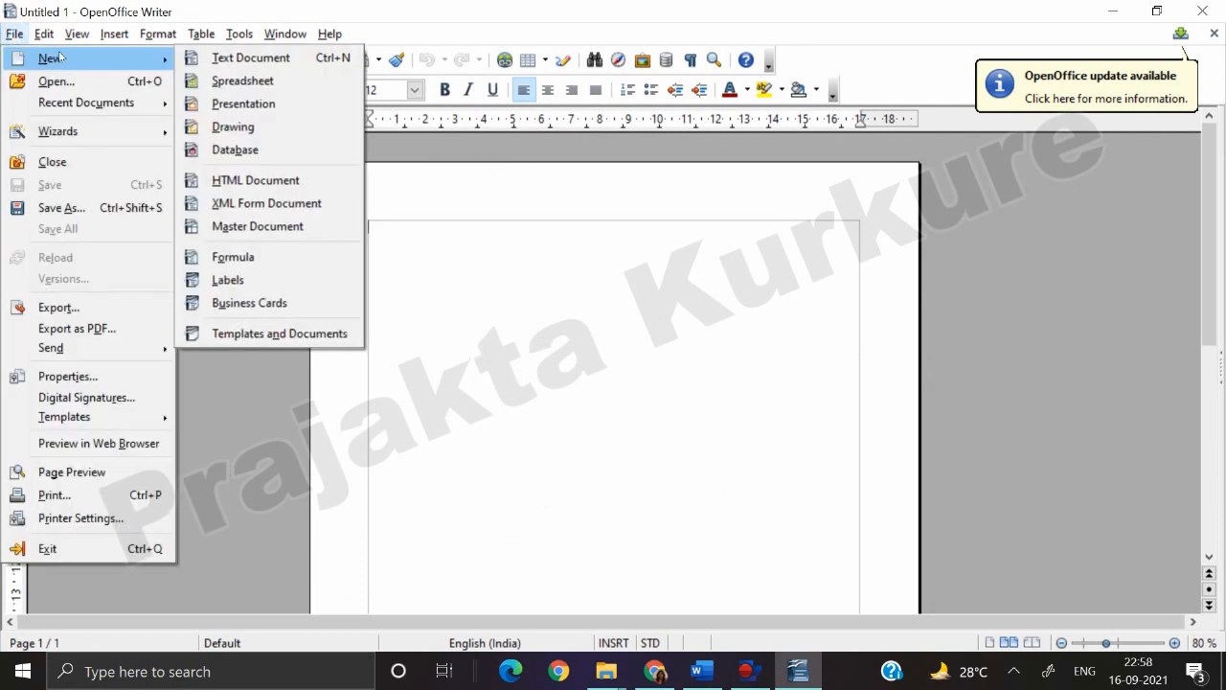
pyautogui.click(291, 287)
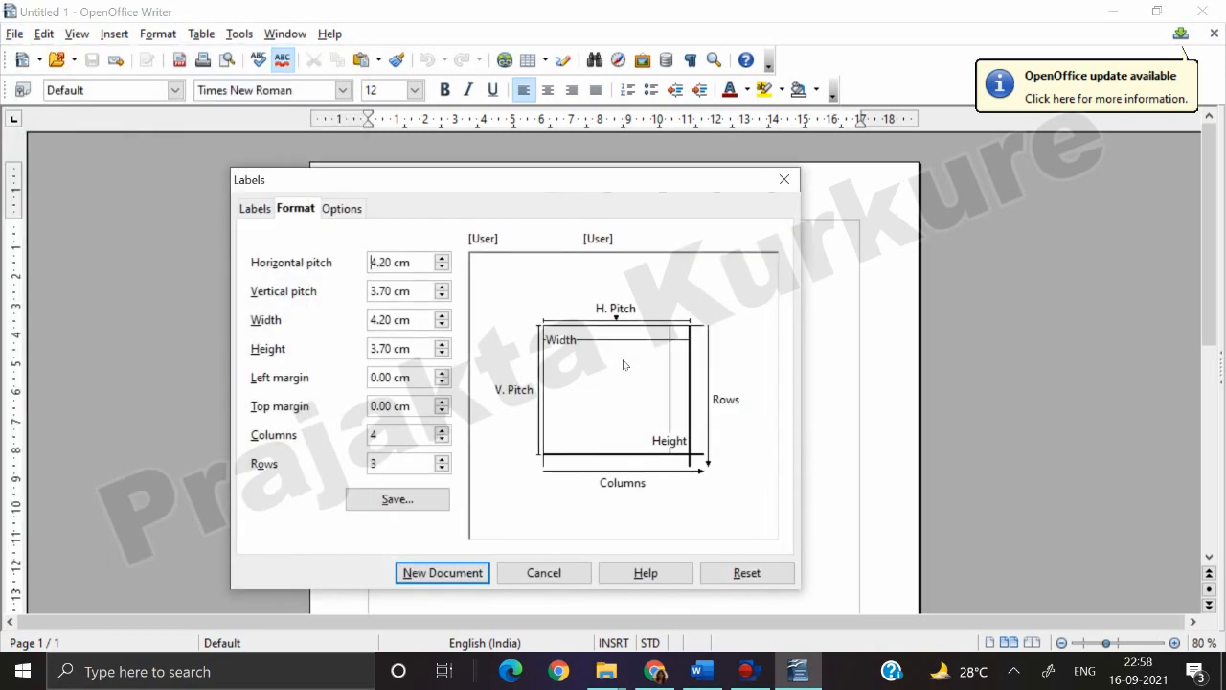
pyautogui.moveTo(505, 178); pyautogui.dragTo(628, 120)
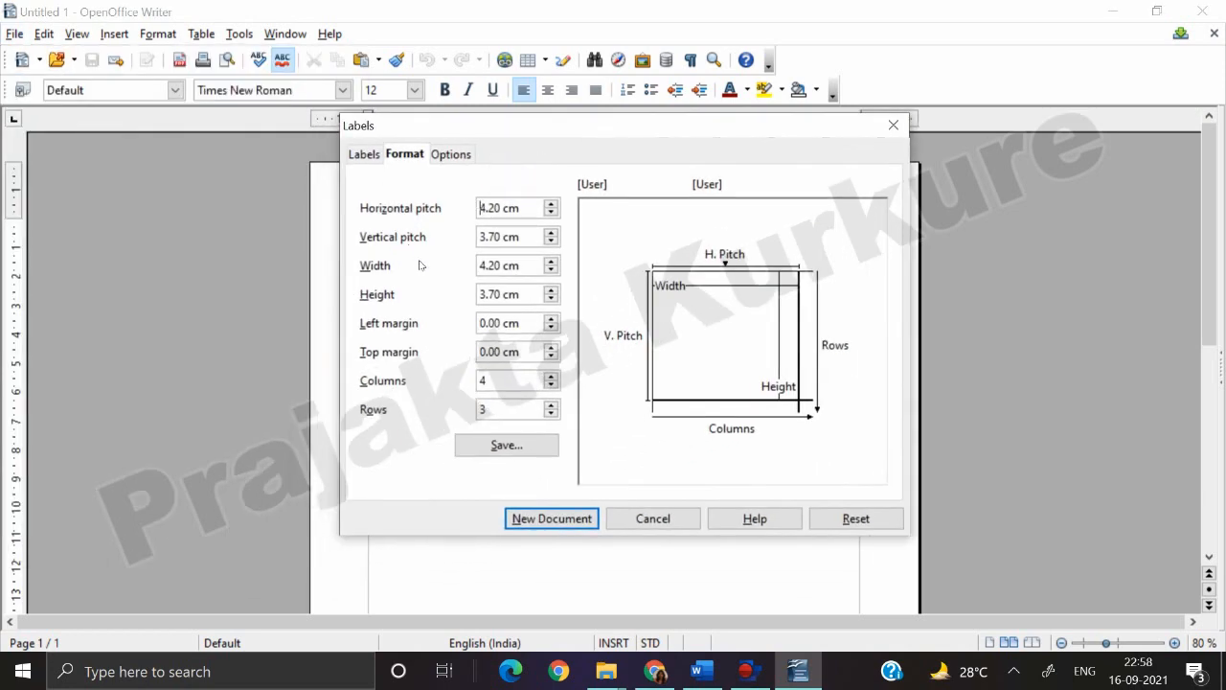
pyautogui.click(353, 154)
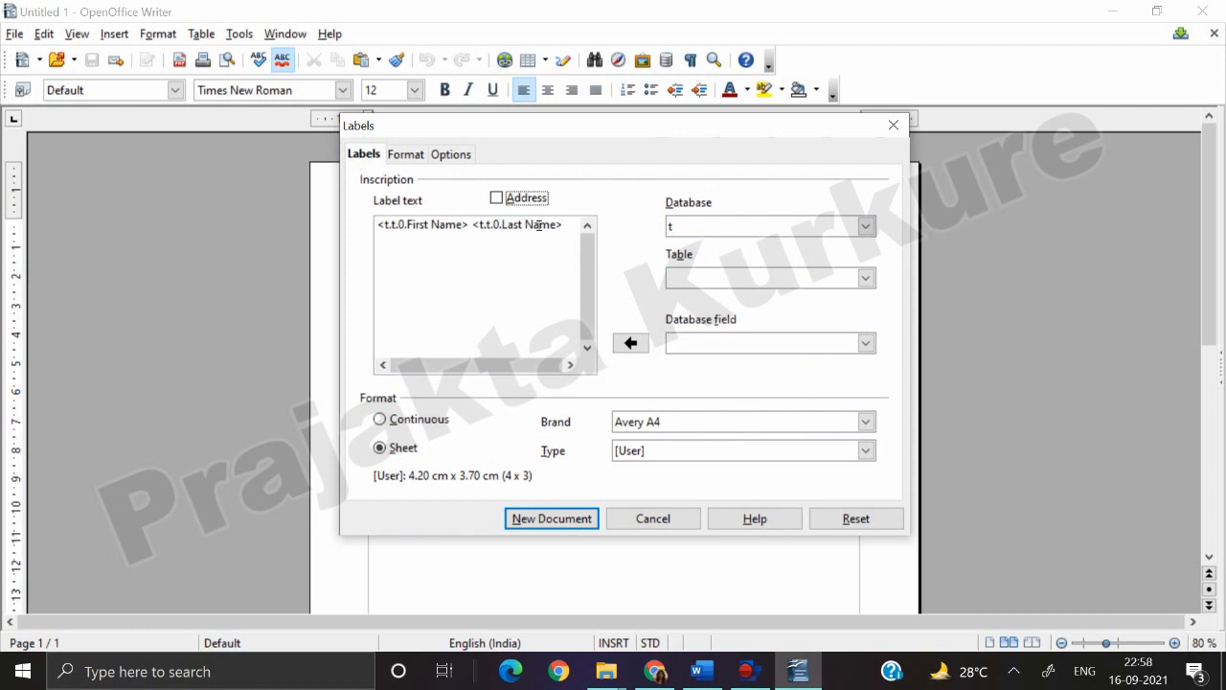
pyautogui.moveTo(573, 231); pyautogui.dragTo(370, 228)
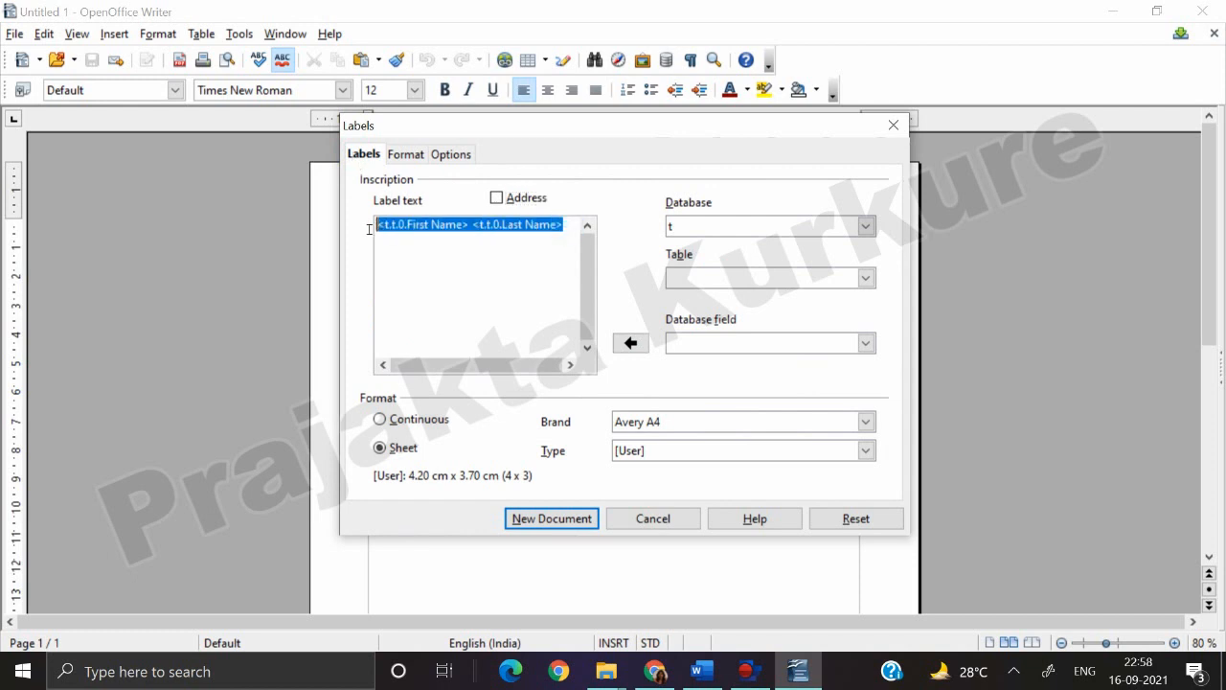
pyautogui.press('Delete')
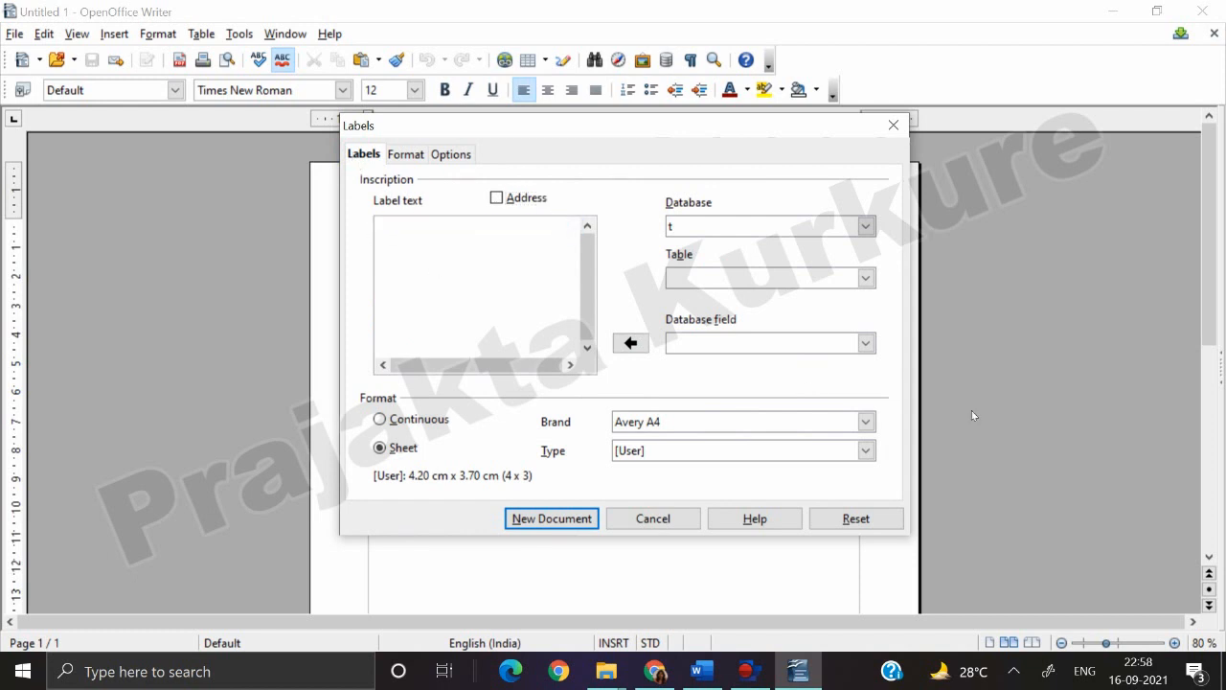
# - Set both the database and the table for the labels to Course_Participant_Data
pyautogui.click(866, 226)
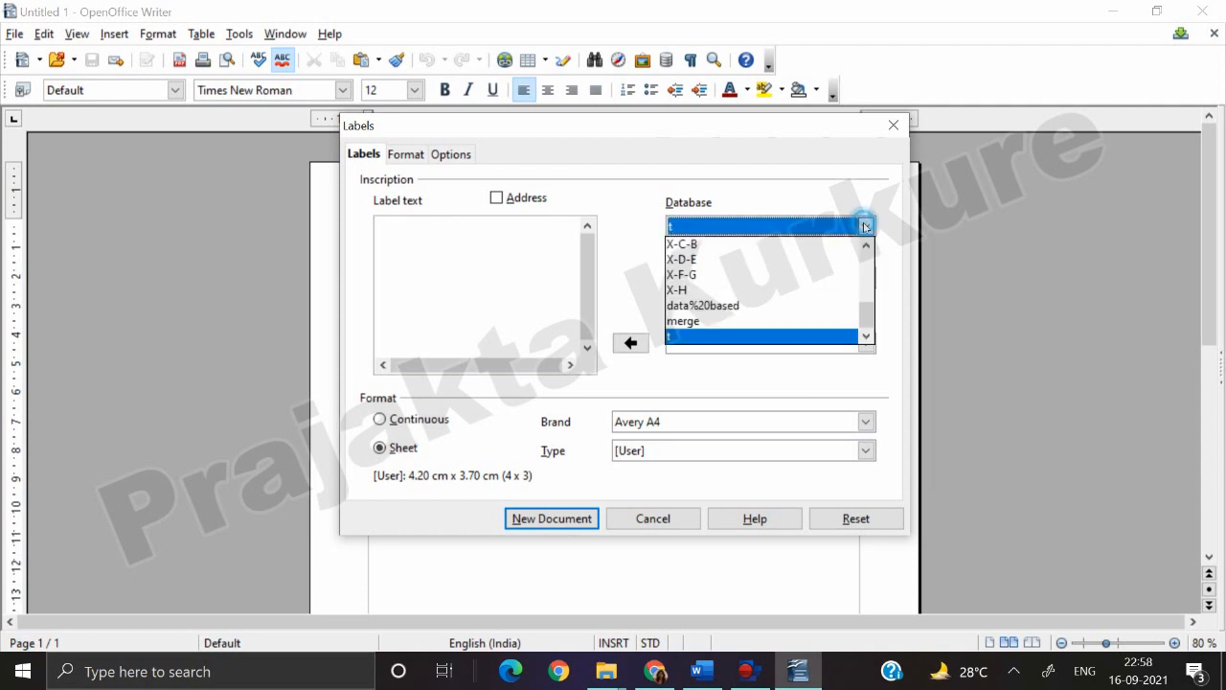
pyautogui.moveTo(866, 318); pyautogui.dragTo(871, 249)
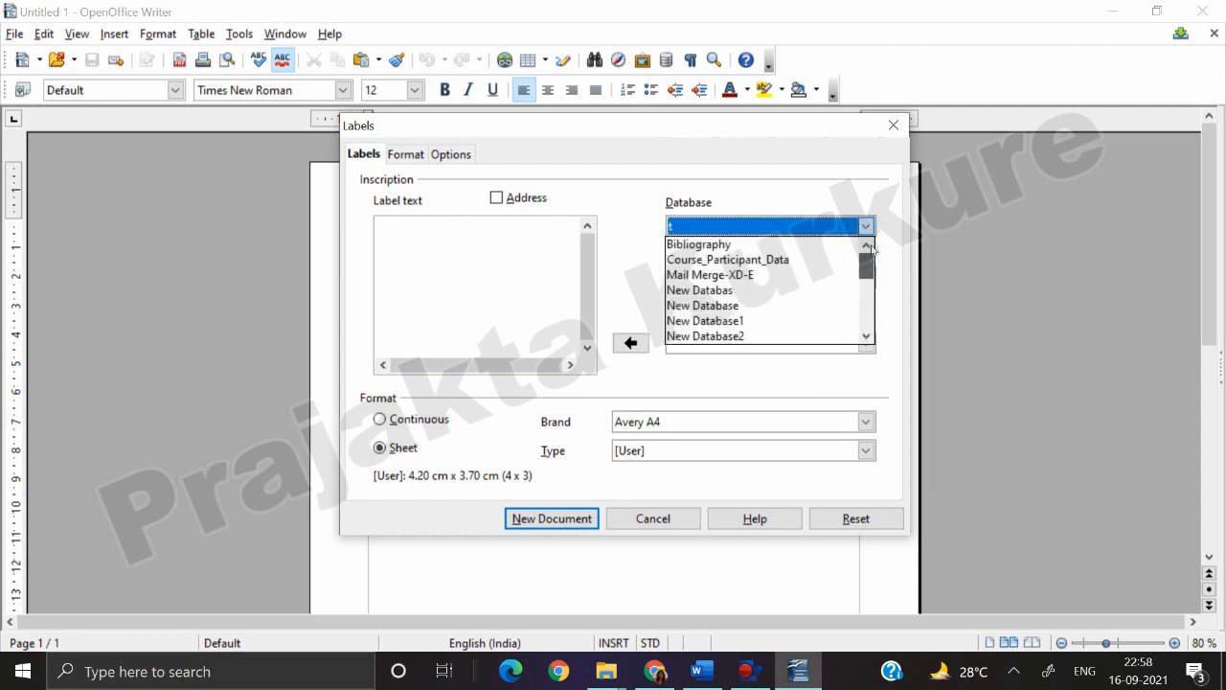
pyautogui.click(783, 260)
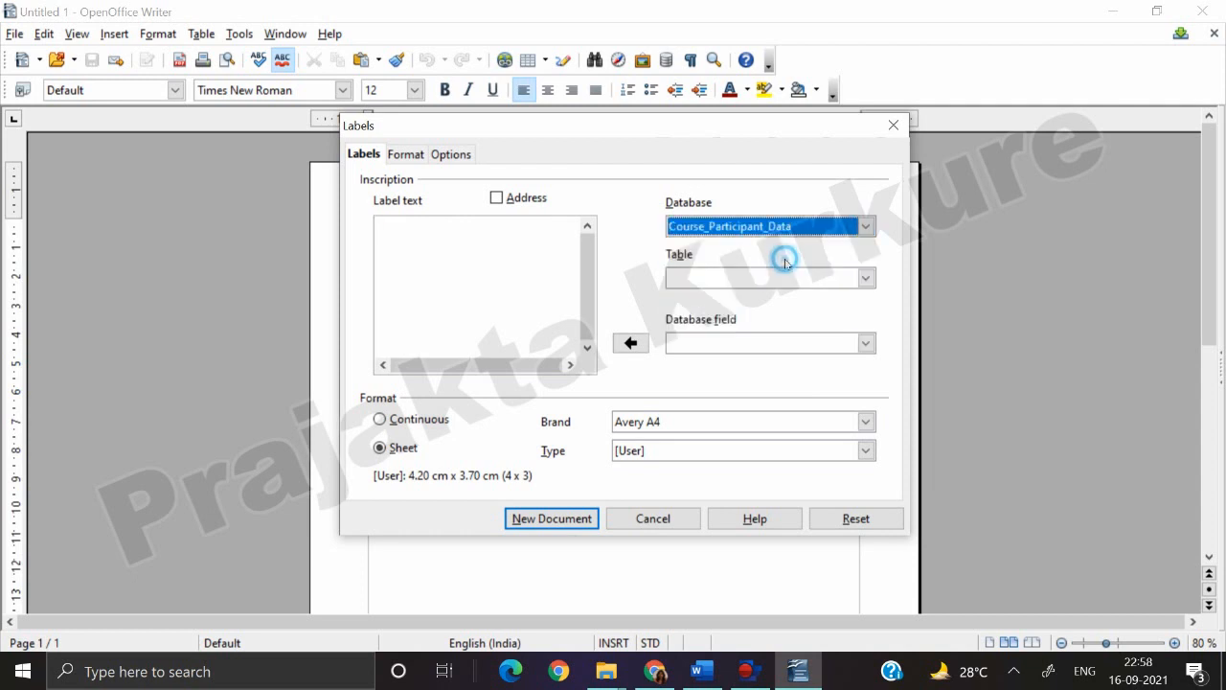
pyautogui.click(864, 277)
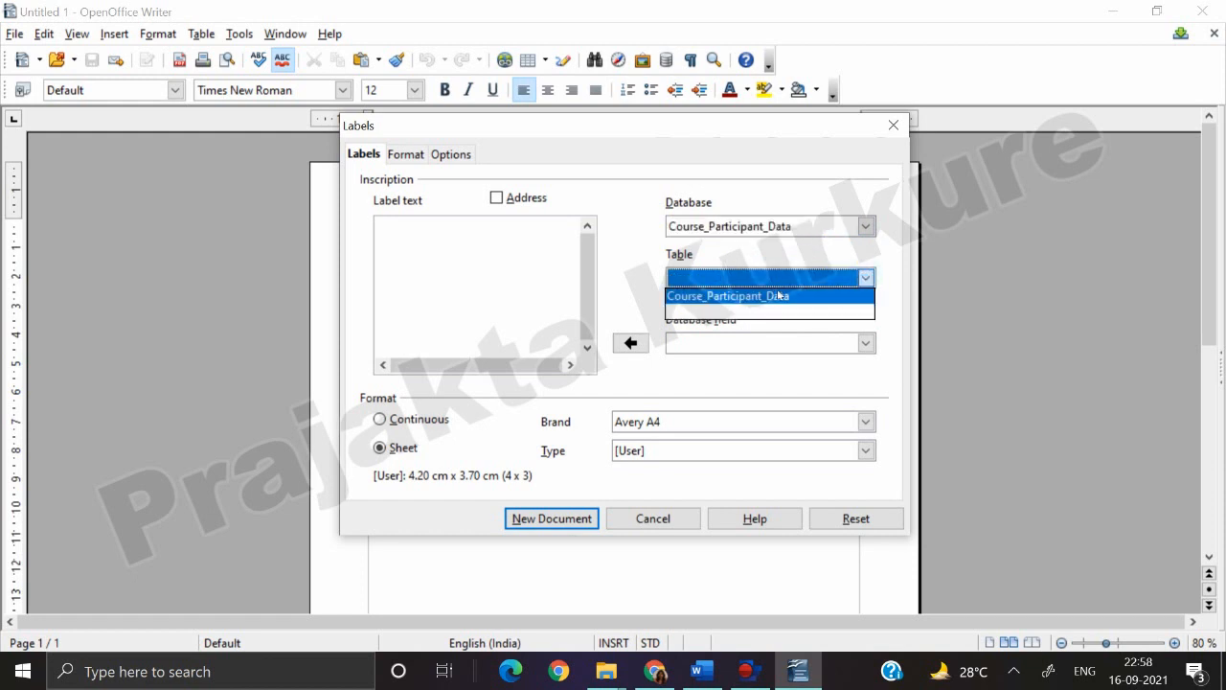
pyautogui.click(776, 297)
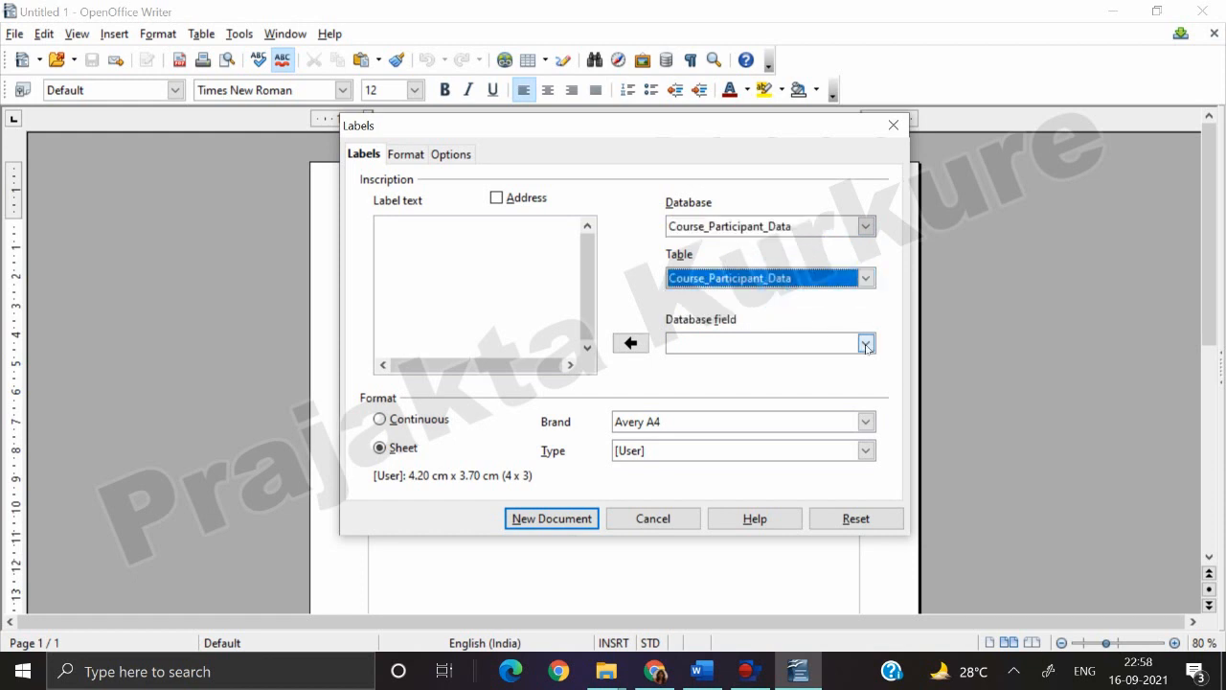
# - Insert the Title, First Name and Last Name database fields into the label text
pyautogui.click(865, 342)
pyautogui.click(713, 360)
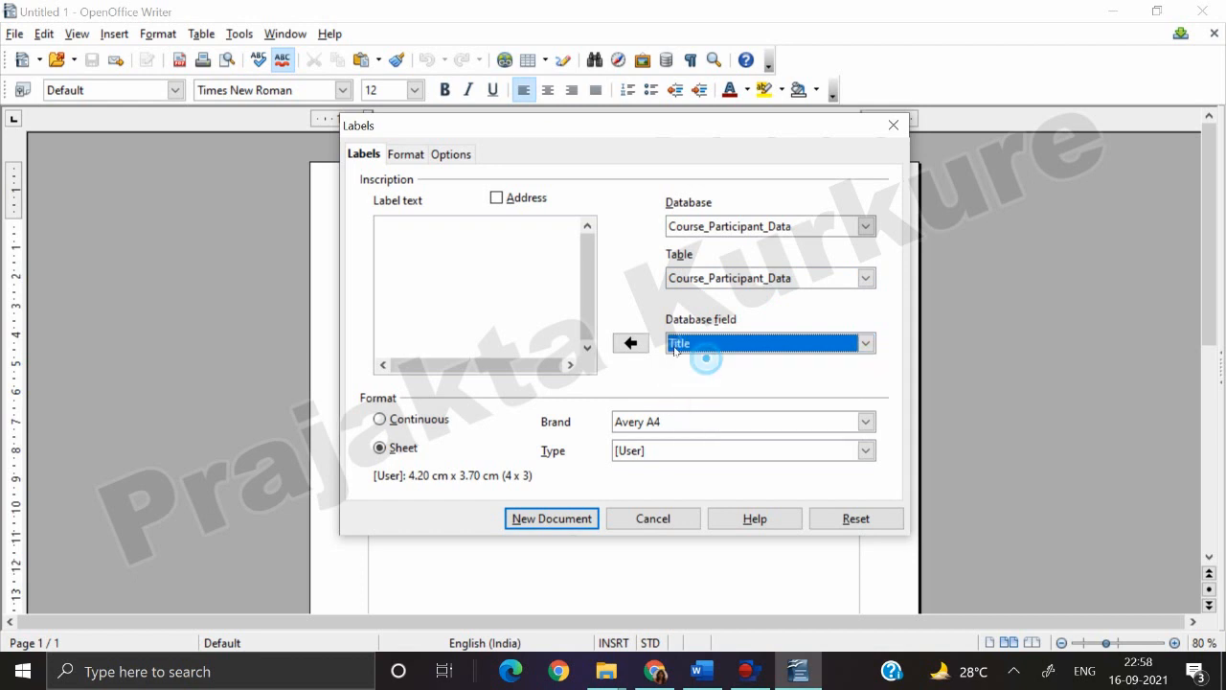
pyautogui.click(631, 343)
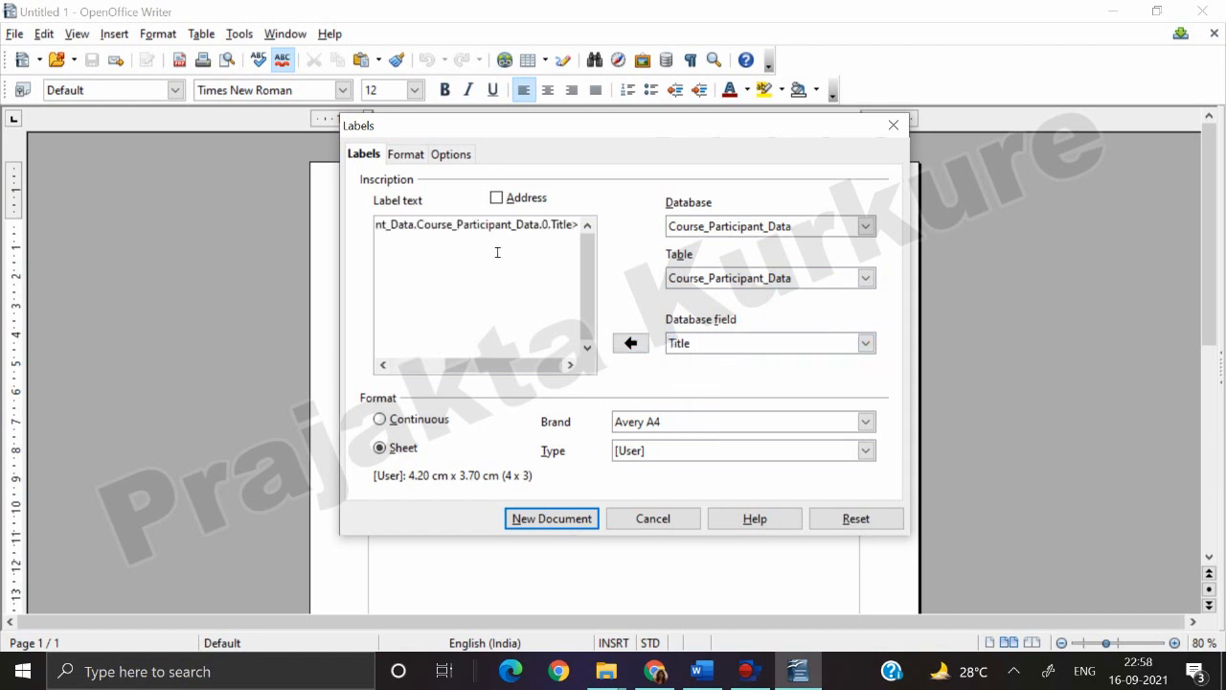
pyautogui.click(866, 343)
pyautogui.click(757, 377)
pyautogui.click(634, 343)
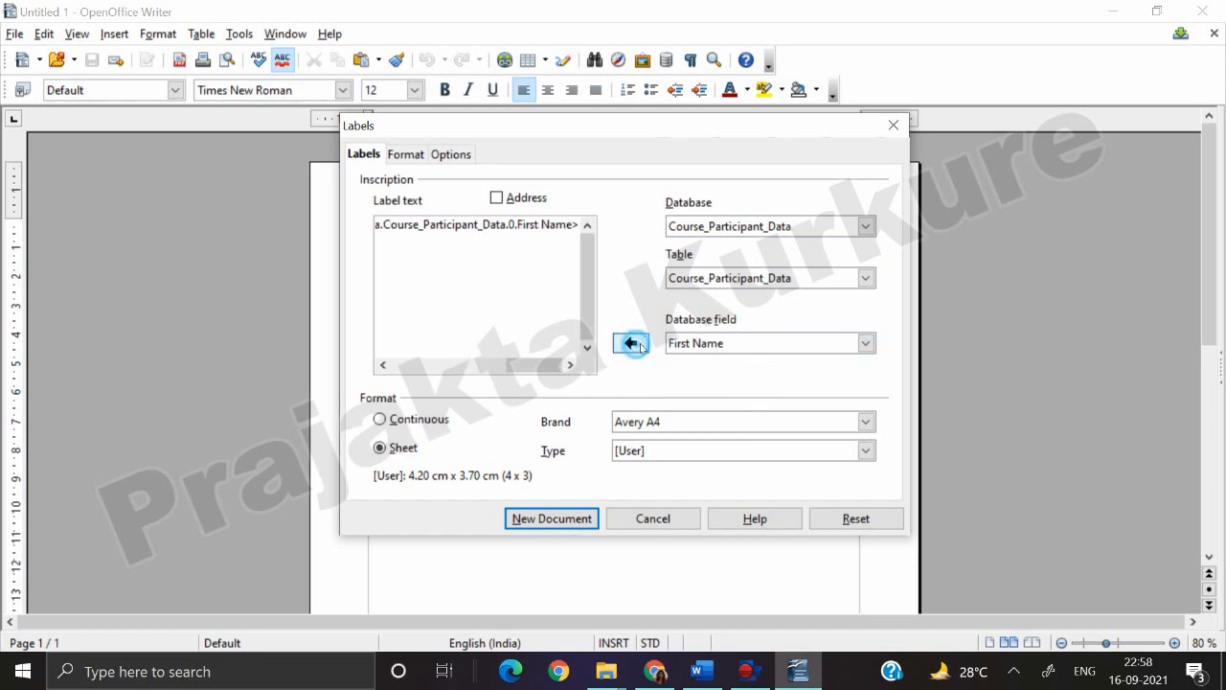
pyautogui.click(866, 343)
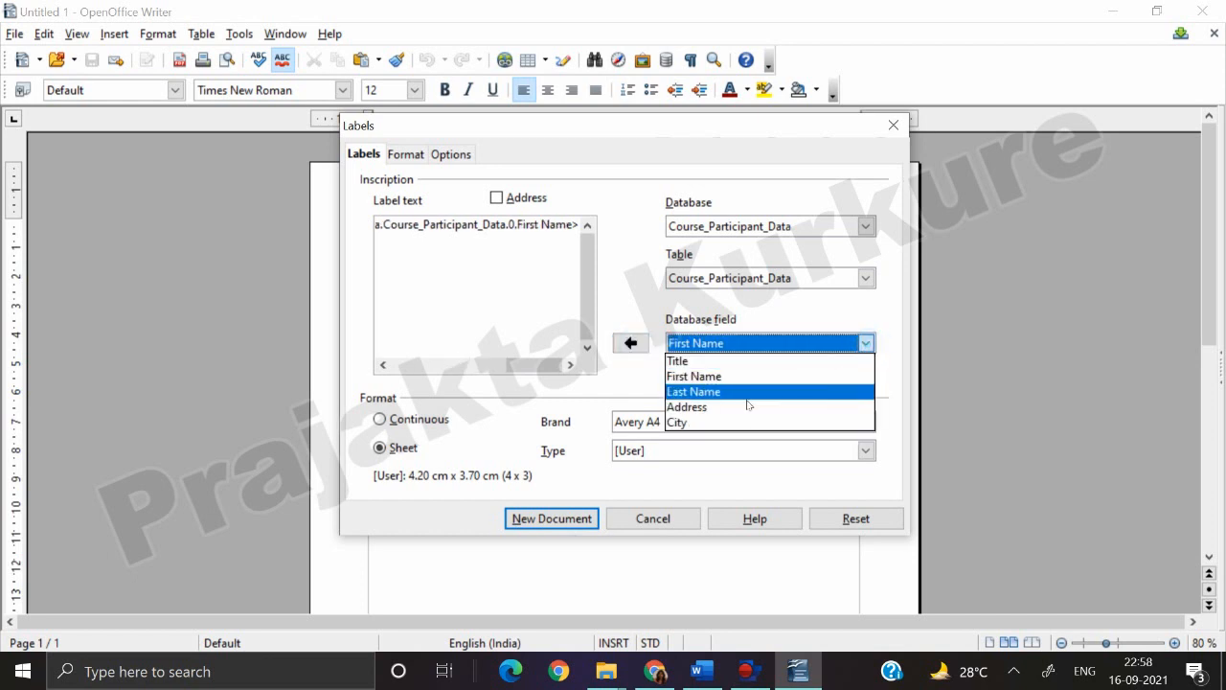
pyautogui.click(747, 393)
pyautogui.click(630, 343)
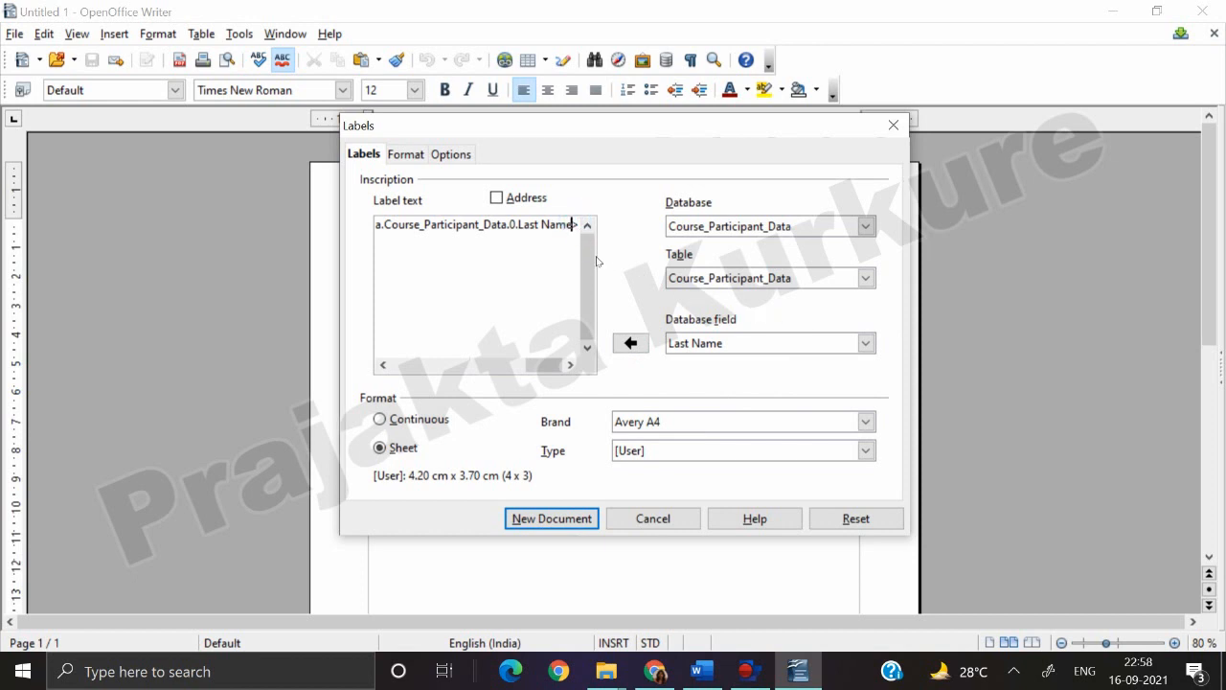
# - Add the Address and City database fields to the label text
pyautogui.click(763, 343)
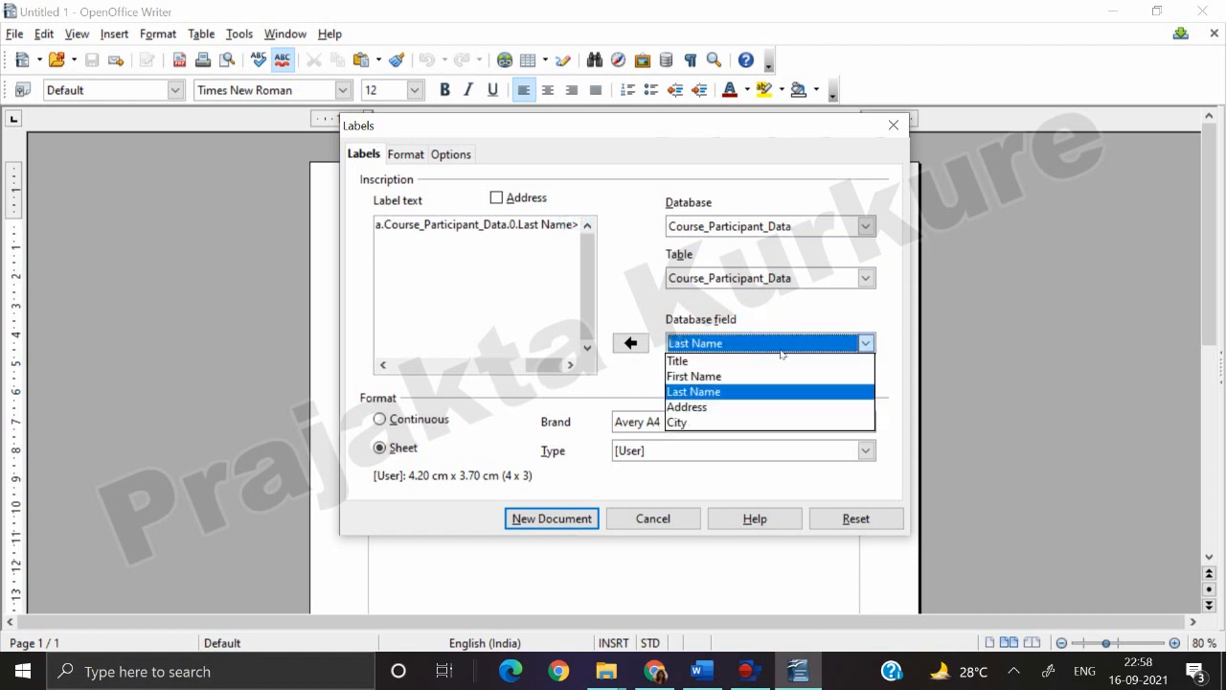
pyautogui.click(691, 408)
pyautogui.click(631, 342)
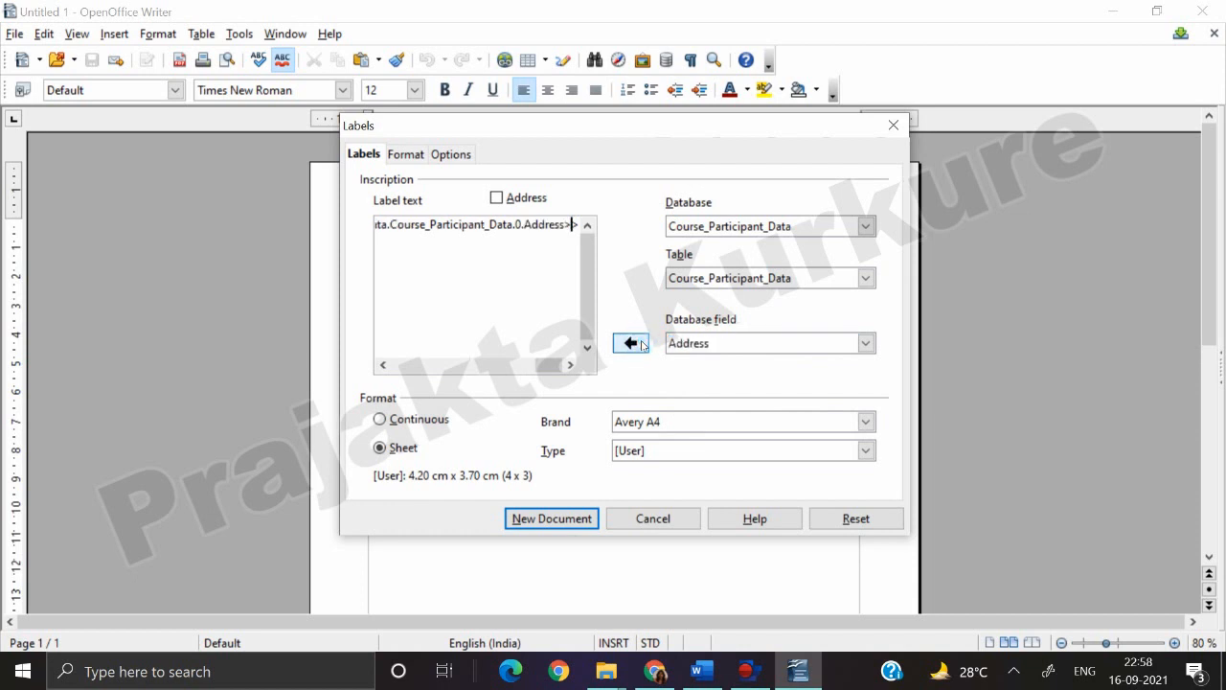
pyautogui.click(865, 343)
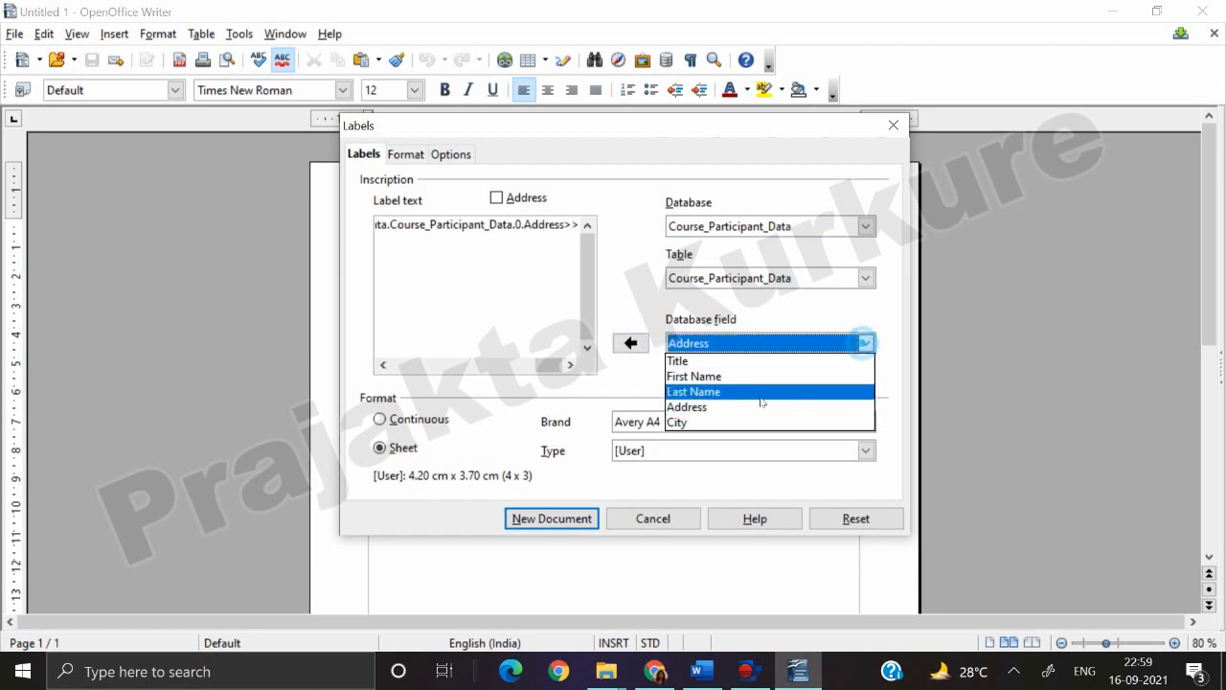
pyautogui.click(692, 421)
pyautogui.click(631, 343)
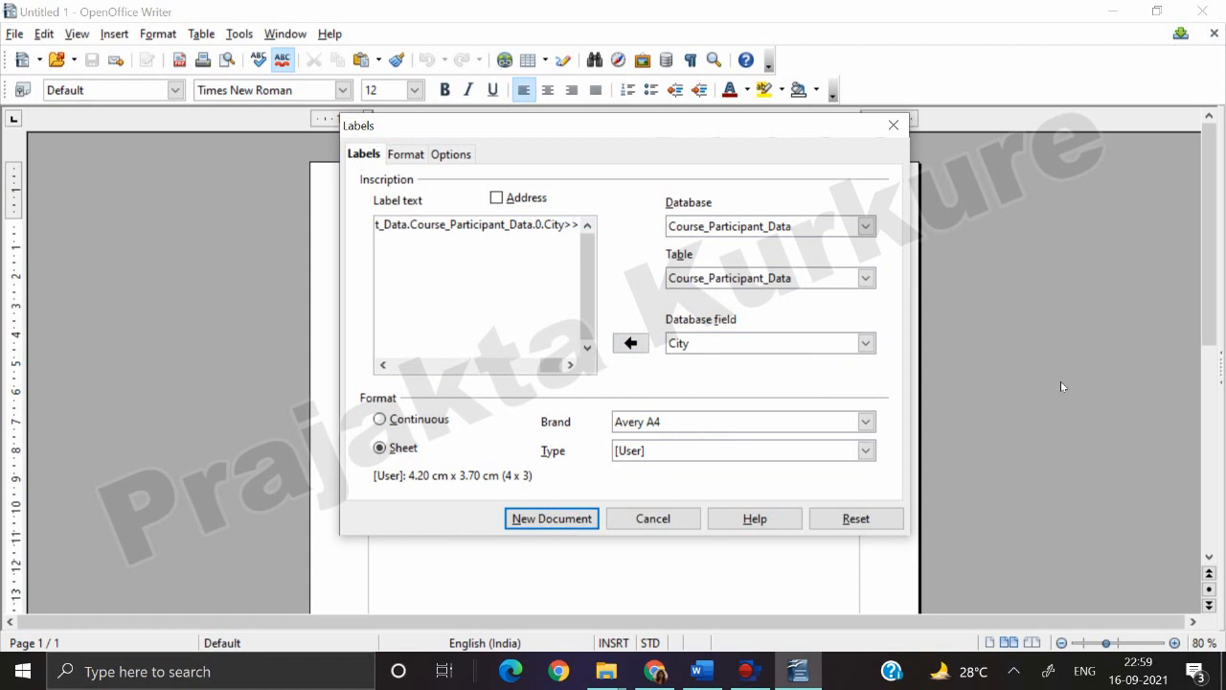
# - Add the missing closing bracket after the Last Name field and start the Address field on a new line of the label text
pyautogui.hotkey('ctrl', 'Left')
pyautogui.hotkey('ctrl', 'Left')
pyautogui.hotkey('ctrl', 'Left')
pyautogui.hotkey('ctrl', 'Left')
pyautogui.hotkey('ctrl', 'Left')
pyautogui.hotkey('ctrl', 'Left')
pyautogui.hotkey('ctrl', 'Left')
pyautogui.press('Left')
pyautogui.press('Left')
pyautogui.press('Left')
pyautogui.press('Left')
pyautogui.press('Left')
pyautogui.press('Left')
pyautogui.press('Left')
pyautogui.press('Left')
pyautogui.press('Left')
pyautogui.press('Left')
pyautogui.press('Left')
pyautogui.press('Left')
pyautogui.press('Left')
pyautogui.press('Left')
pyautogui.press('Left')
pyautogui.press('Left')
pyautogui.press('Left')
pyautogui.press('Left')
pyautogui.press('Left')
pyautogui.press('Left')
pyautogui.press('Left')
pyautogui.press('Left')
pyautogui.press('Left')
pyautogui.press('Left')
pyautogui.press('Left')
pyautogui.press('Left')
pyautogui.press('Left')
pyautogui.press('Left')
pyautogui.press('Left')
pyautogui.press('Left')
pyautogui.press('Left')
pyautogui.press('Left')
pyautogui.press('Left')
pyautogui.press('Left')
pyautogui.press('Left')
pyautogui.press('Left')
pyautogui.press('Left')
pyautogui.press('Left')
pyautogui.press('Left')
pyautogui.press('Left')
pyautogui.press('Left')
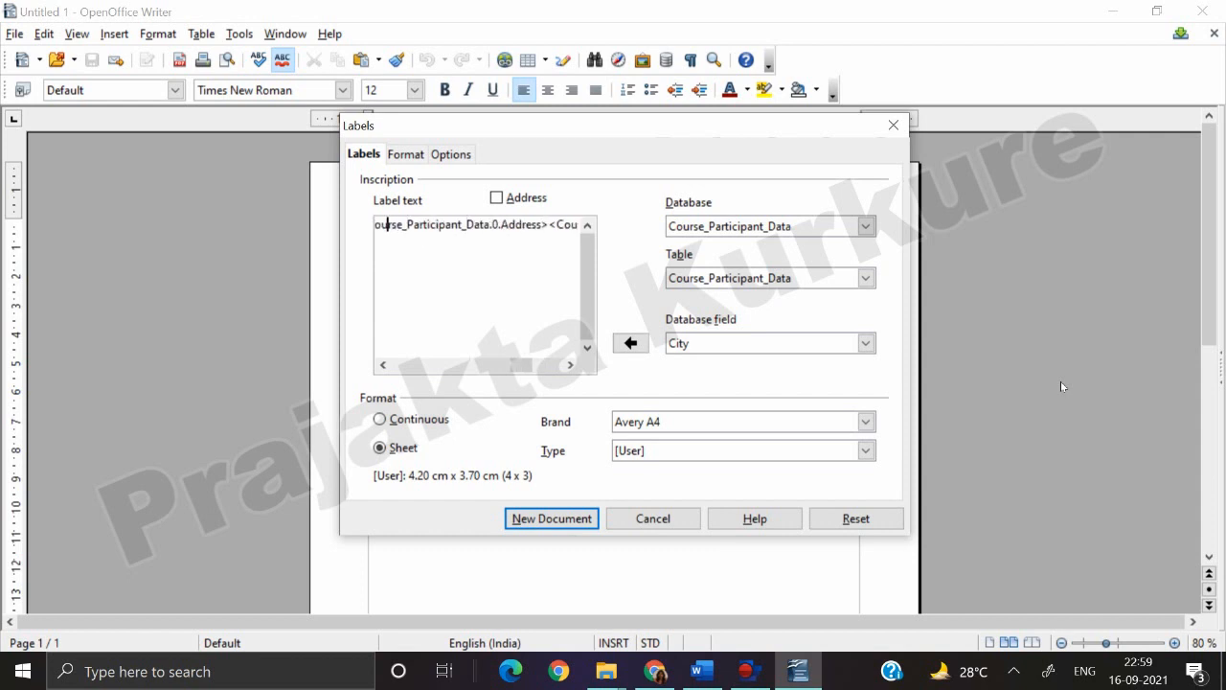
pyautogui.press('Left')
pyautogui.press('Left')
pyautogui.press('Left')
pyautogui.press('Left')
pyautogui.press('Left')
pyautogui.press('Left')
pyautogui.press('Left')
pyautogui.press('Left')
pyautogui.press('Left')
pyautogui.press('Left')
pyautogui.press('Left')
pyautogui.press('Left')
pyautogui.press('Left')
pyautogui.press('Left')
pyautogui.press('Left')
pyautogui.press('Left')
pyautogui.press('Left')
pyautogui.press('Left')
pyautogui.press('Left')
pyautogui.press('Left')
pyautogui.press('Left')
pyautogui.press('Left')
pyautogui.press('Left')
pyautogui.press('Left')
pyautogui.press('Left')
pyautogui.press('Left')
pyautogui.press('Left')
pyautogui.press('Left')
pyautogui.press('Left')
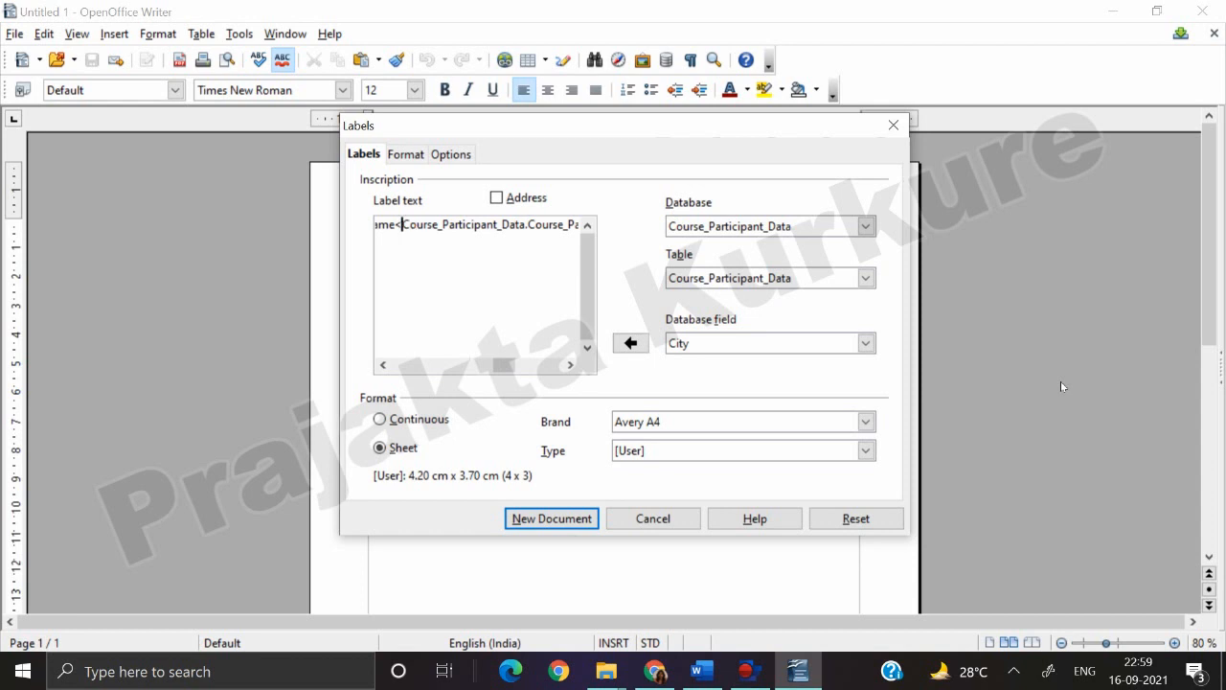
pyautogui.press('Right')
pyautogui.press('Right')
pyautogui.press('Right')
pyautogui.write('>')
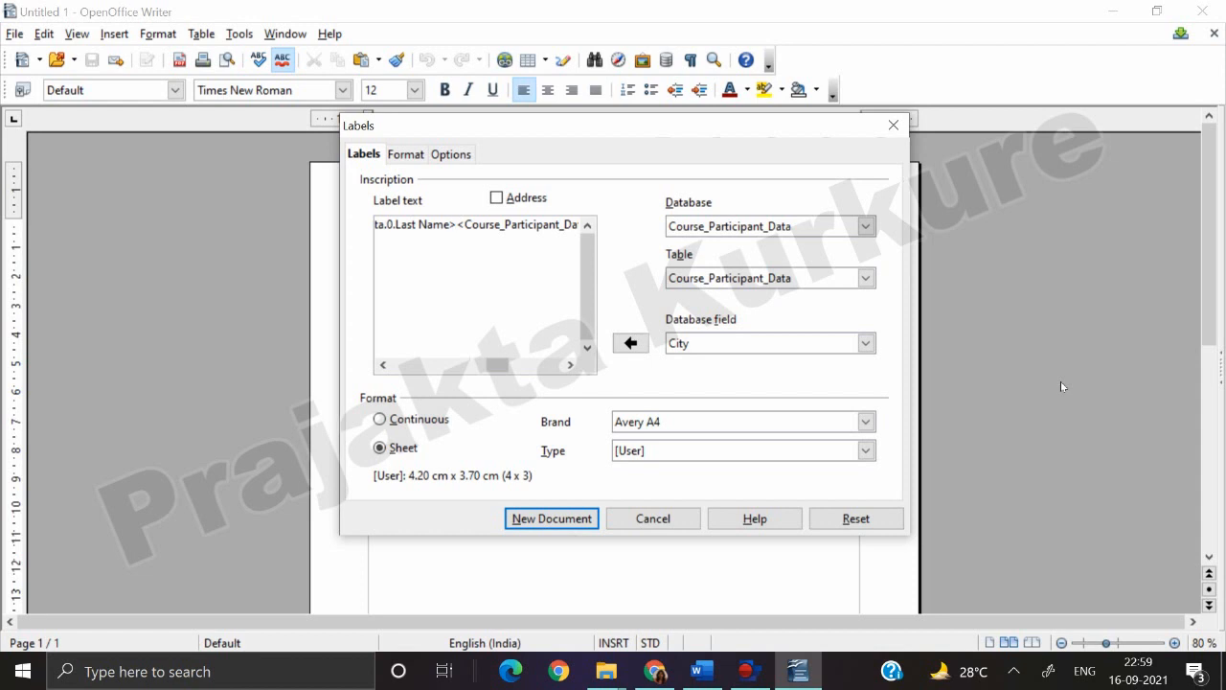
pyautogui.press('Return')
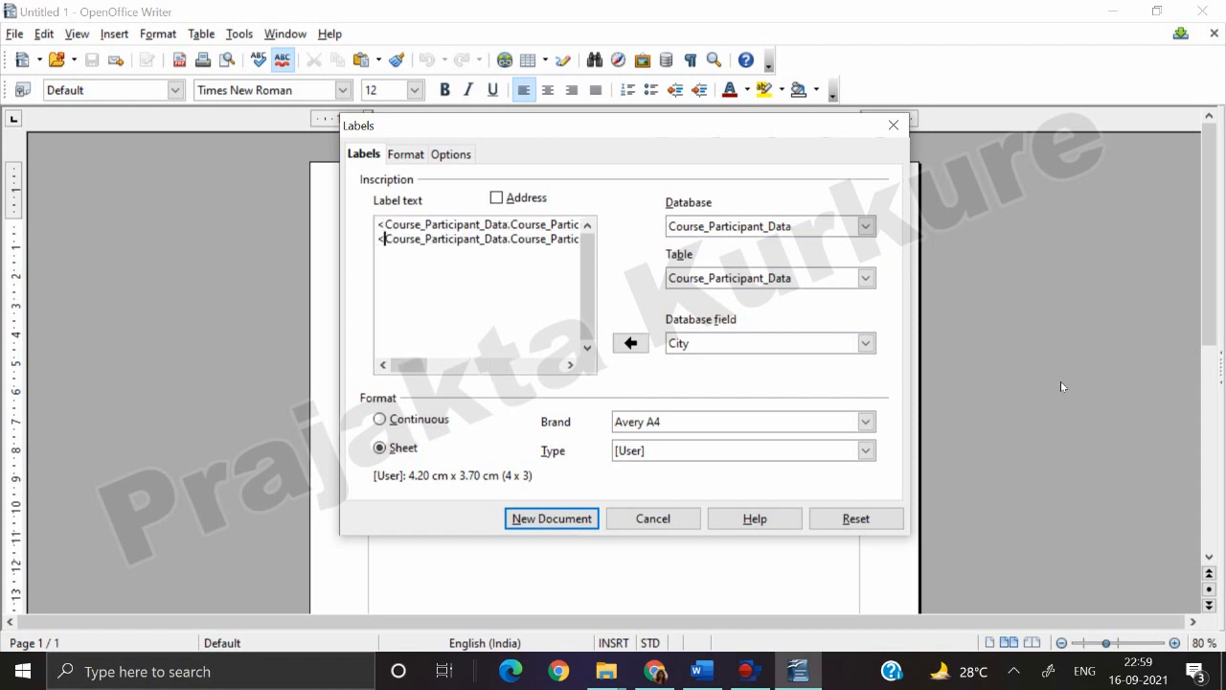
# - Put the City field on its own line below the Address field in the label text
pyautogui.press('Right')
pyautogui.press('Right')
pyautogui.press('Right')
pyautogui.press('Right')
pyautogui.press('Right')
pyautogui.press('Right')
pyautogui.press('Right')
pyautogui.press('Right')
pyautogui.press('Right')
pyautogui.press('Right')
pyautogui.press('Right')
pyautogui.press('Right')
pyautogui.press('Right')
pyautogui.press('Right')
pyautogui.press('Right')
pyautogui.press('Right')
pyautogui.press('Right')
pyautogui.press('Right')
pyautogui.press('Right')
pyautogui.press('Right')
pyautogui.press('Right')
pyautogui.press('Right')
pyautogui.press('Right')
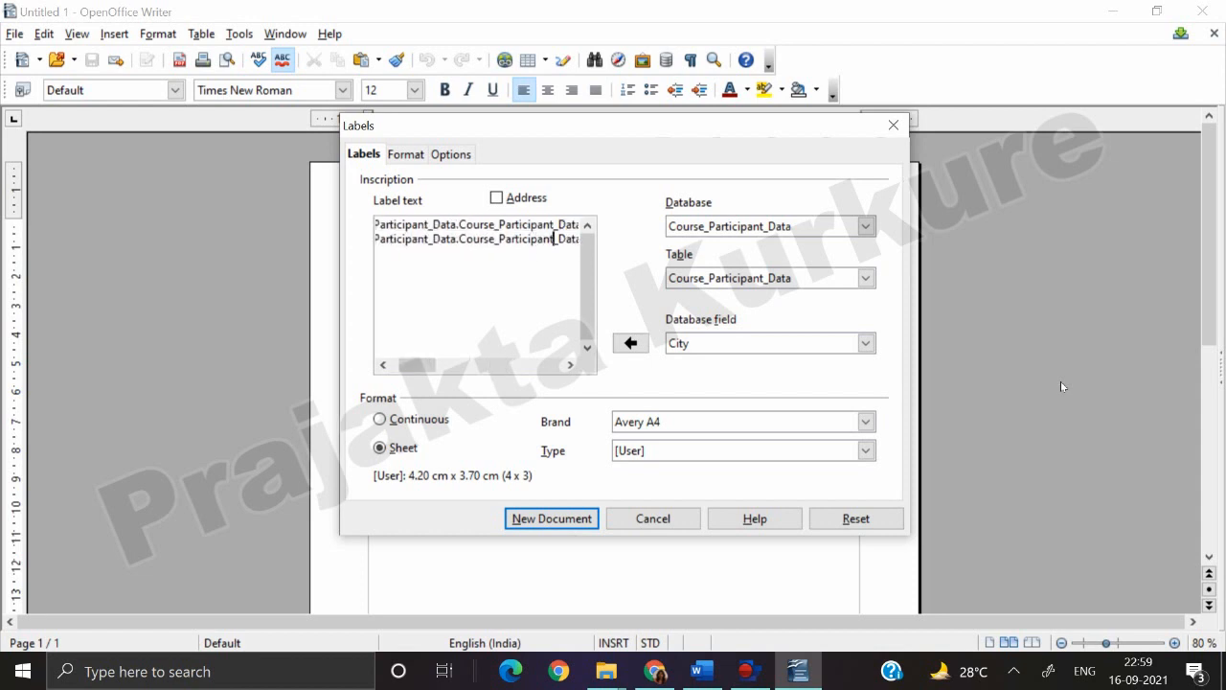
pyautogui.press('Right')
pyautogui.press('Right')
pyautogui.press('Right')
pyautogui.press('Right')
pyautogui.press('Right')
pyautogui.press('Right')
pyautogui.press('Right')
pyautogui.press('Right')
pyautogui.press('Right')
pyautogui.press('Right')
pyautogui.press('Right')
pyautogui.press('Right')
pyautogui.press('Right')
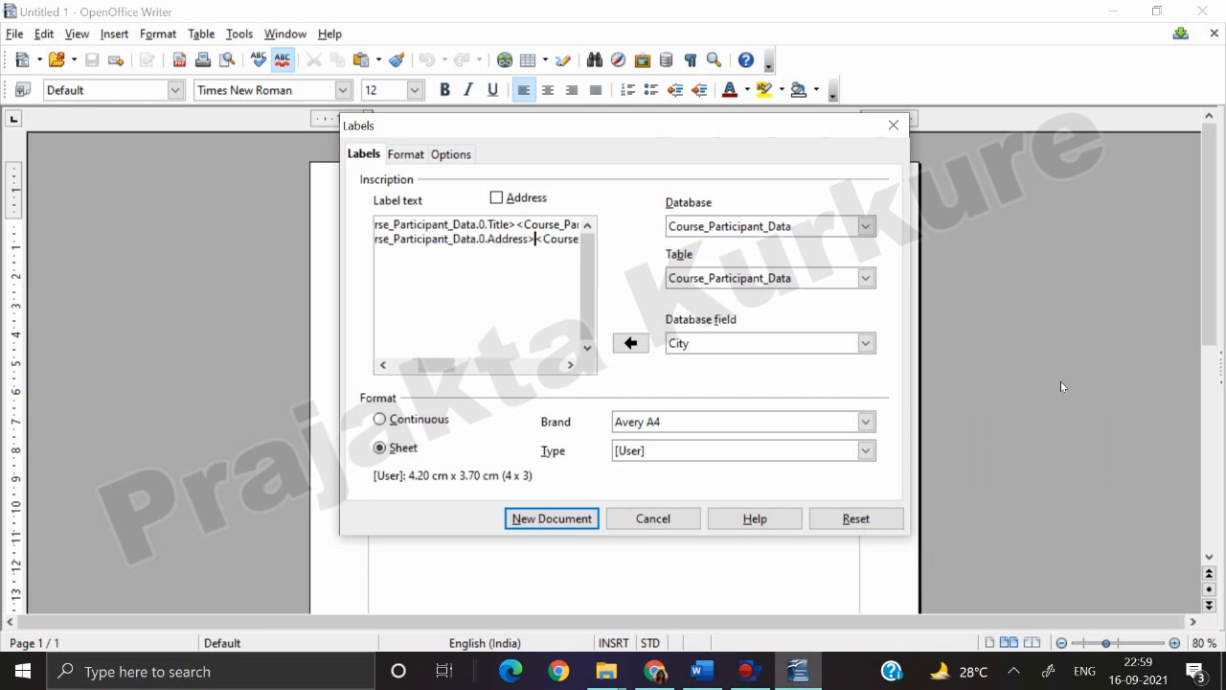
pyautogui.press('Return')
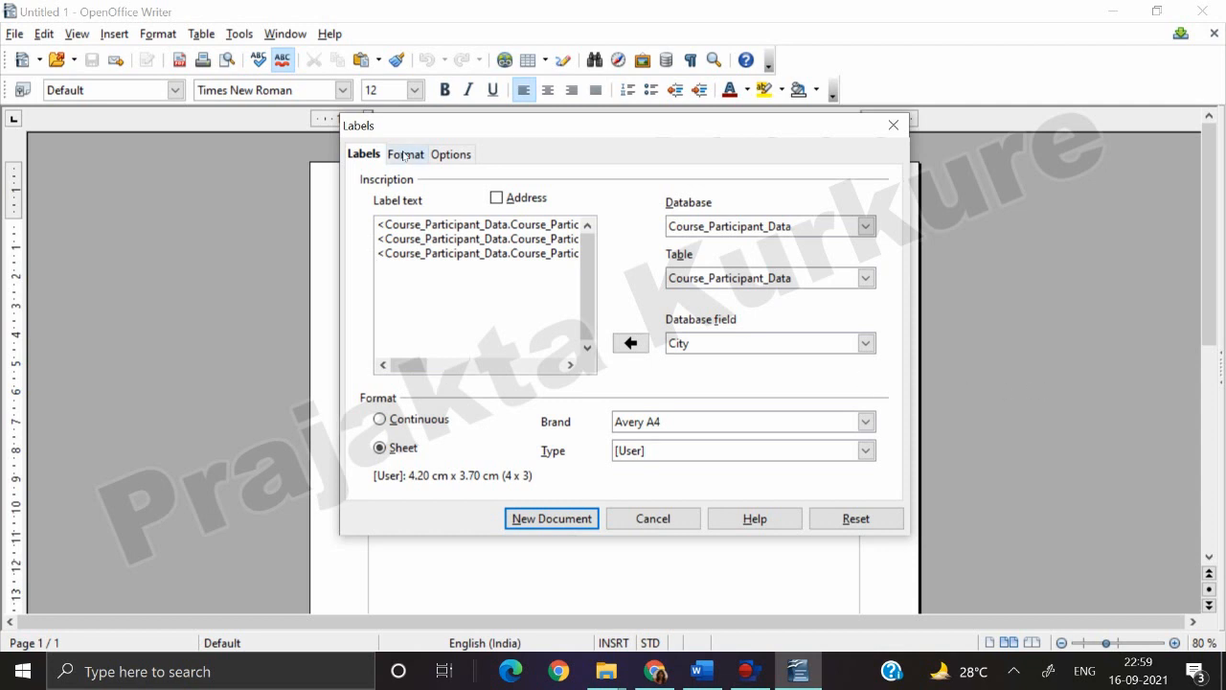
# - Set the label layout to 2 columns and 5 rows and create the label document with synchronized contents
pyautogui.click(403, 154)
pyautogui.doubleClick(495, 384)
pyautogui.write('2')
pyautogui.doubleClick(497, 409)
pyautogui.write('5')
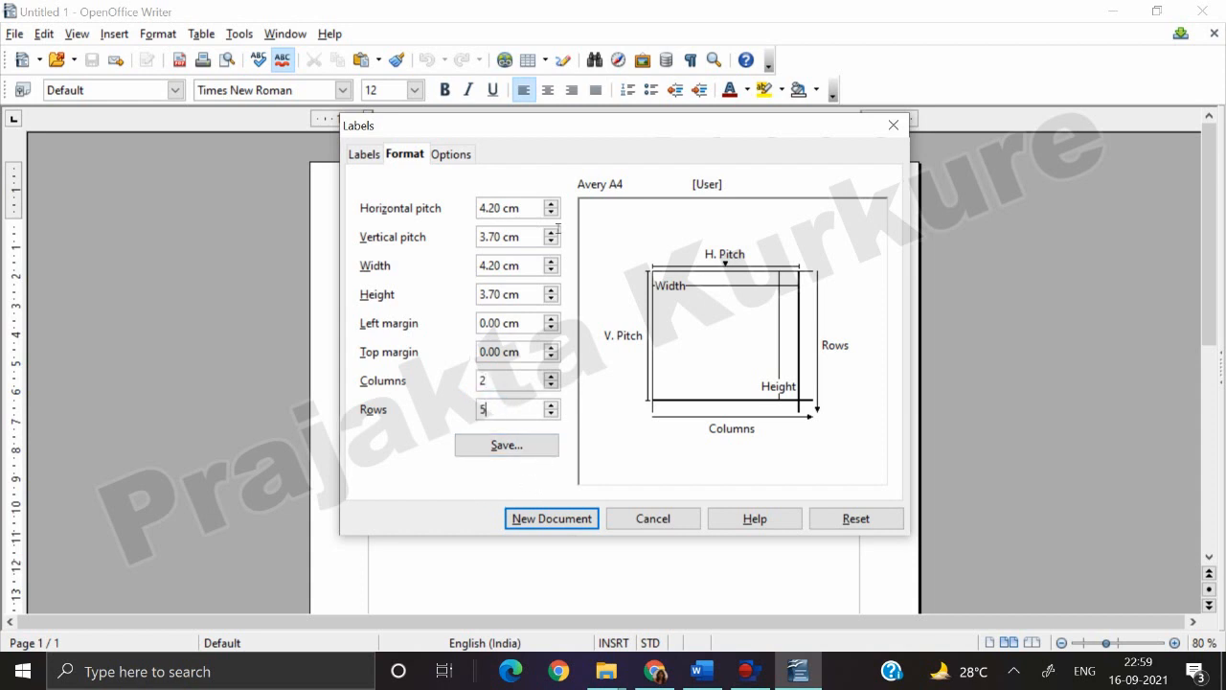
pyautogui.click(445, 156)
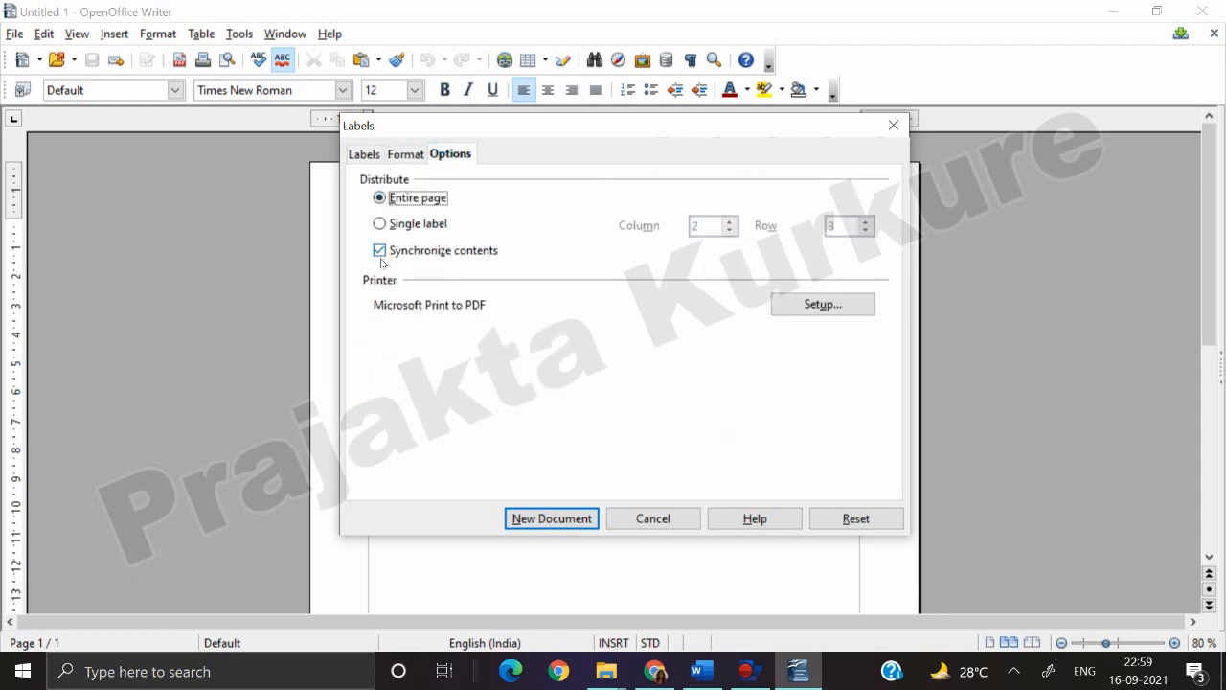
pyautogui.click(565, 521)
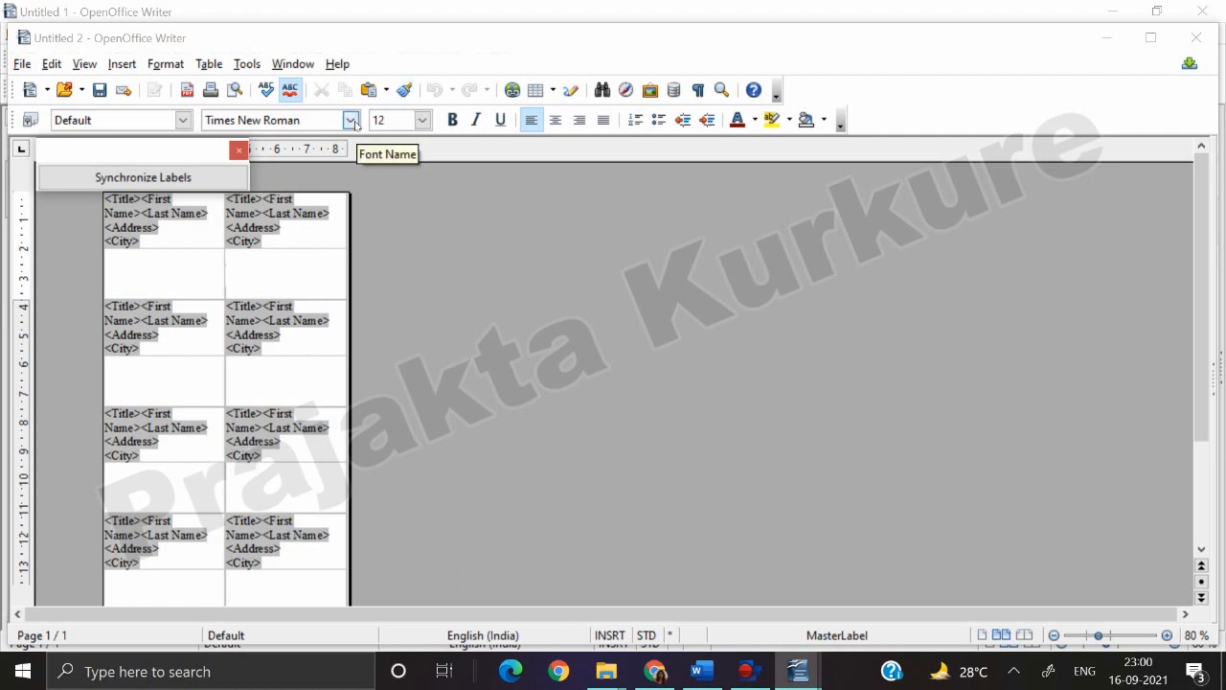
# - Set the text of the first label to Arial Narrow at size 14
pyautogui.moveTo(105, 201); pyautogui.dragTo(140, 241)
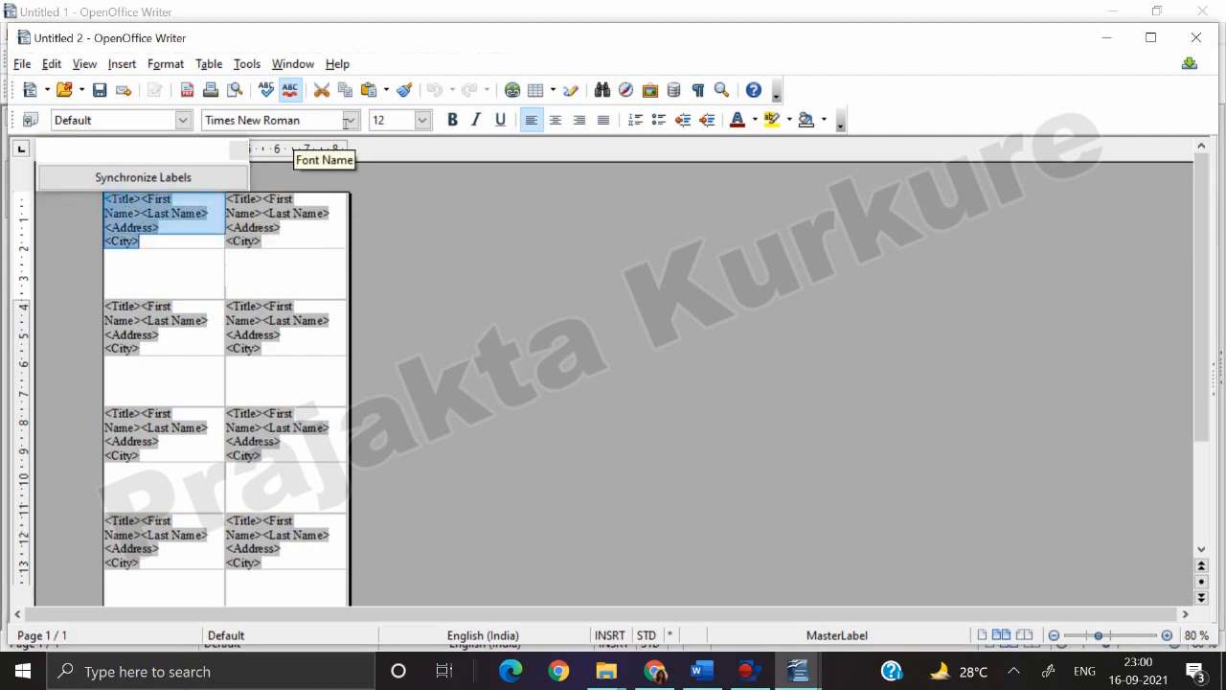
pyautogui.click(349, 120)
pyautogui.moveTo(489, 367); pyautogui.dragTo(489, 217)
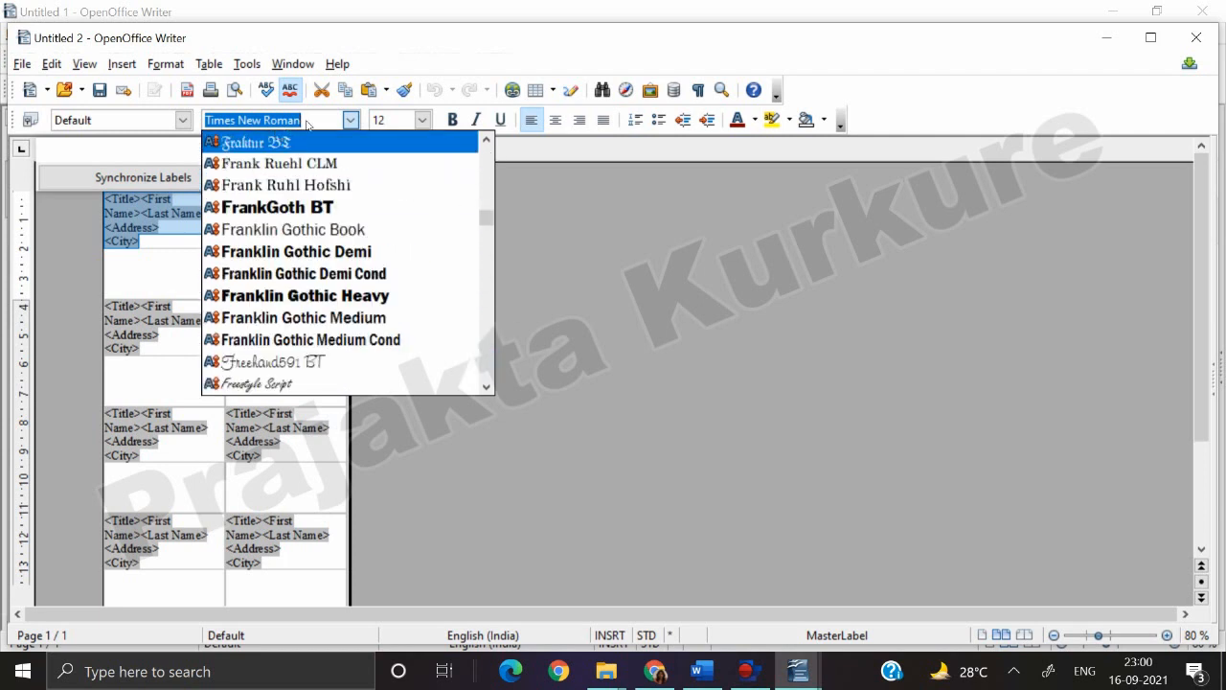
pyautogui.write('Arial')
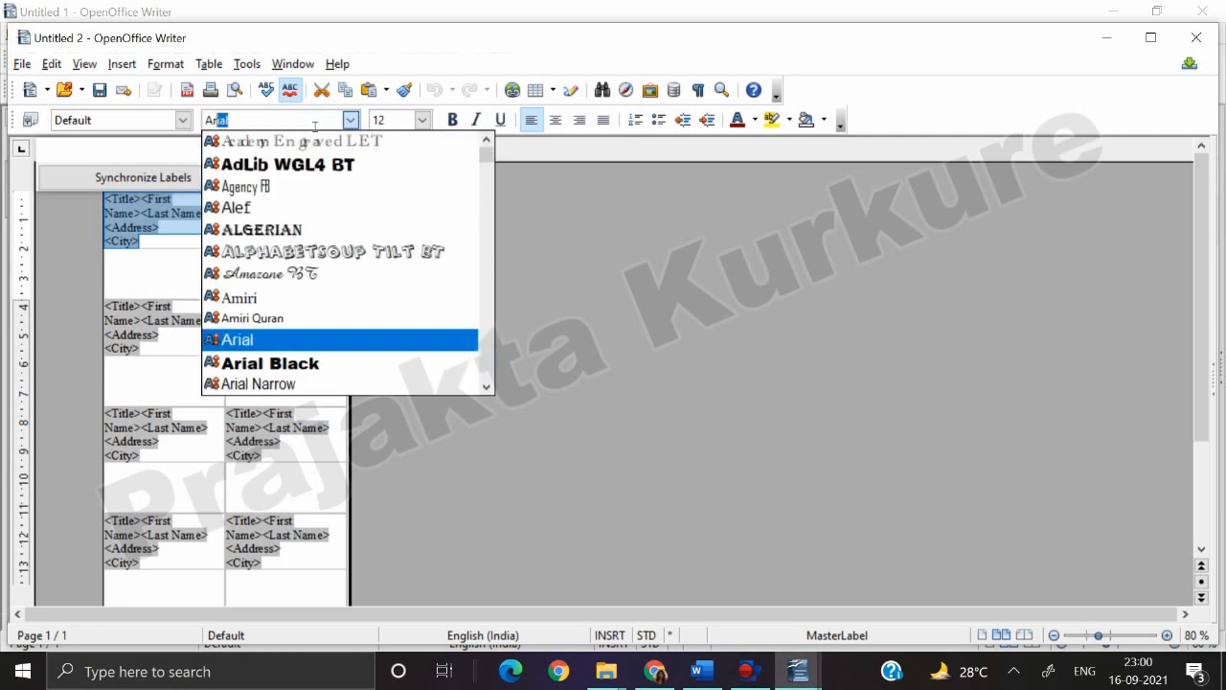
pyautogui.click(277, 385)
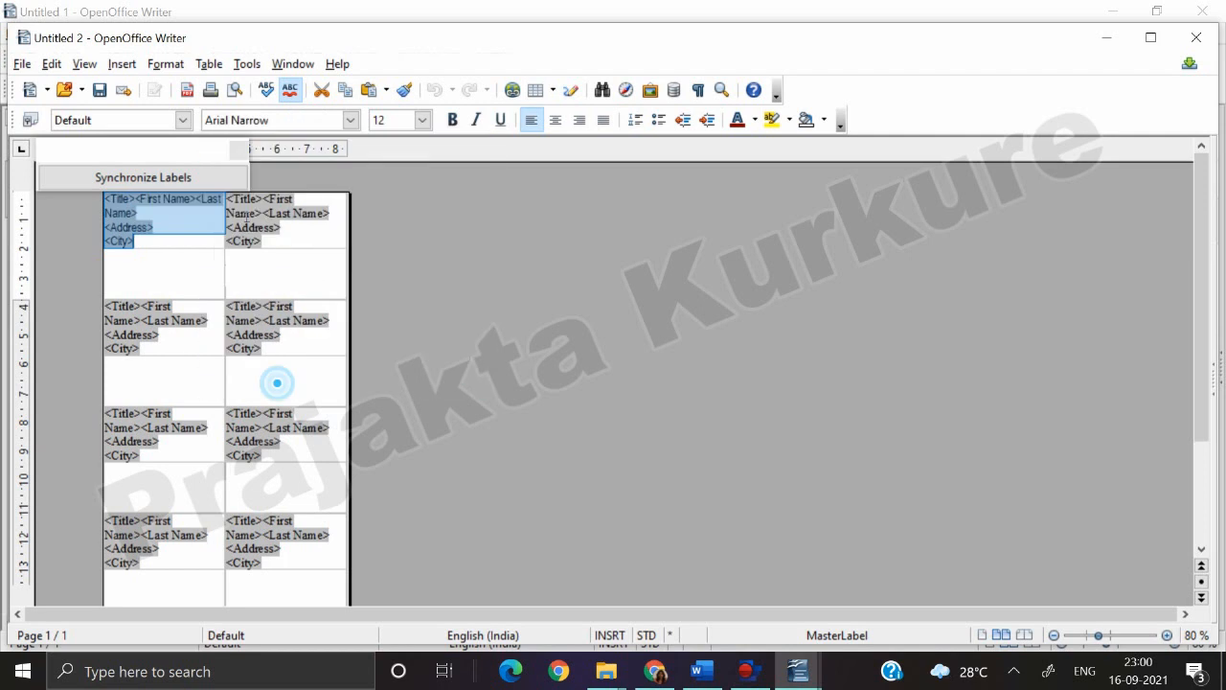
pyautogui.click(422, 119)
pyautogui.click(386, 246)
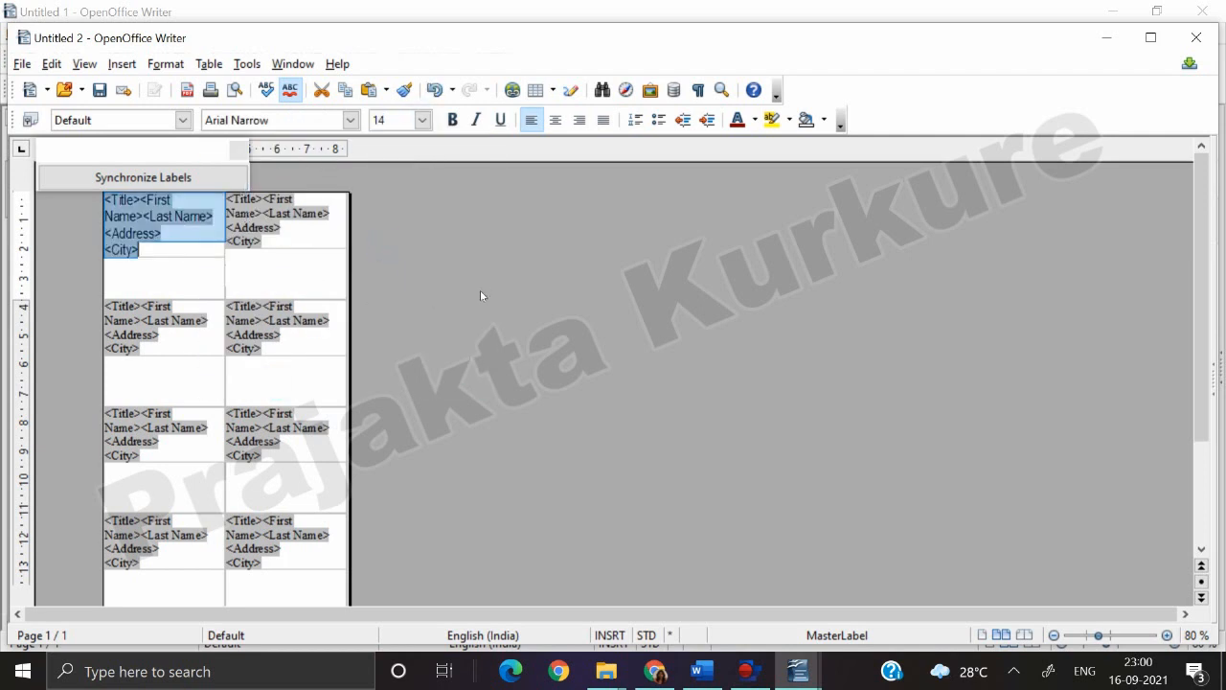
# - Give the first label's text a cyan highlight and a dark blue font color, and make it bold
pyautogui.click(789, 120)
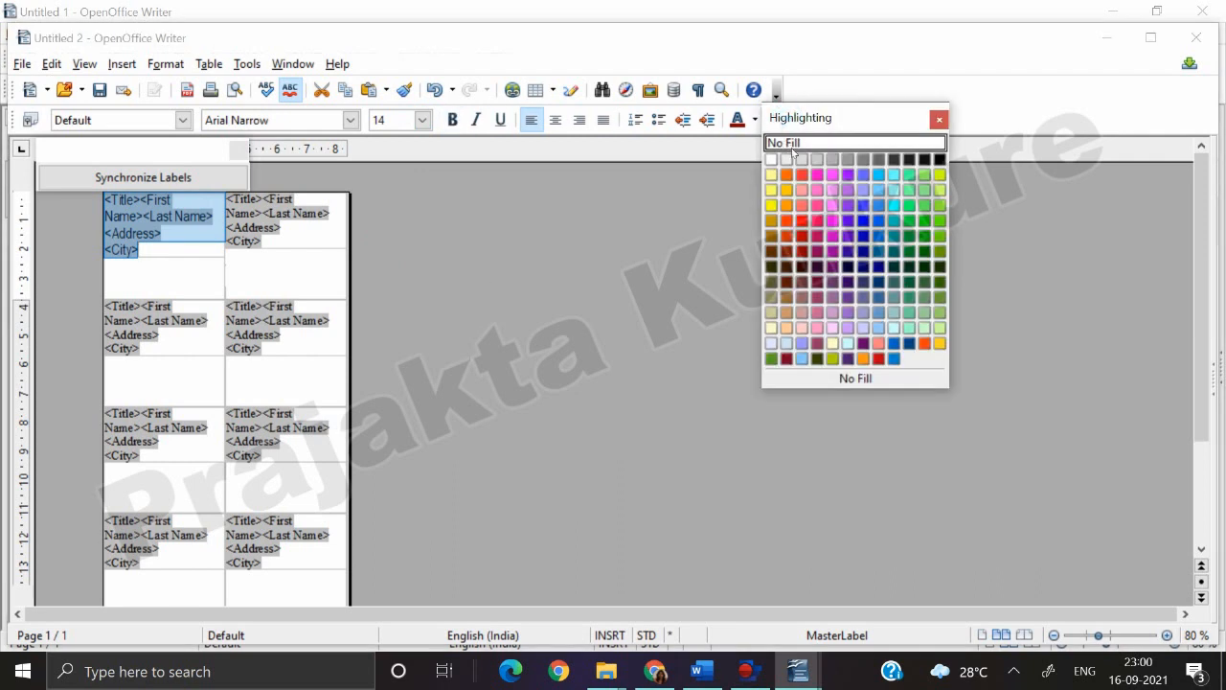
pyautogui.click(894, 175)
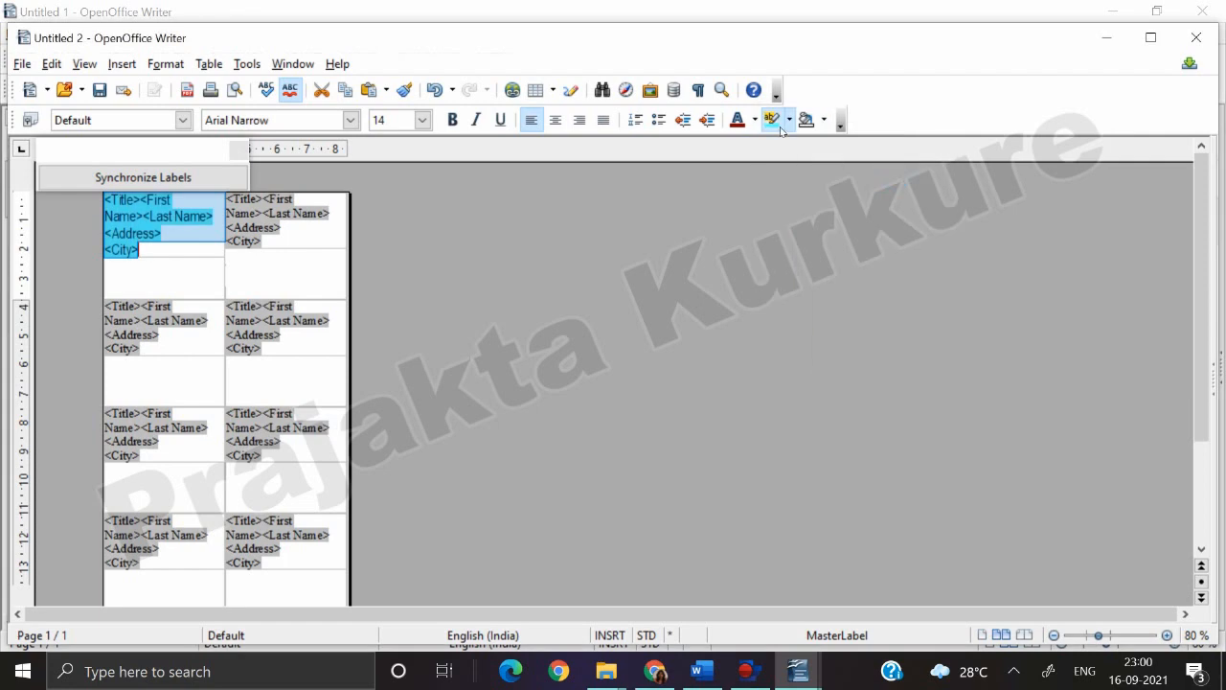
pyautogui.click(755, 120)
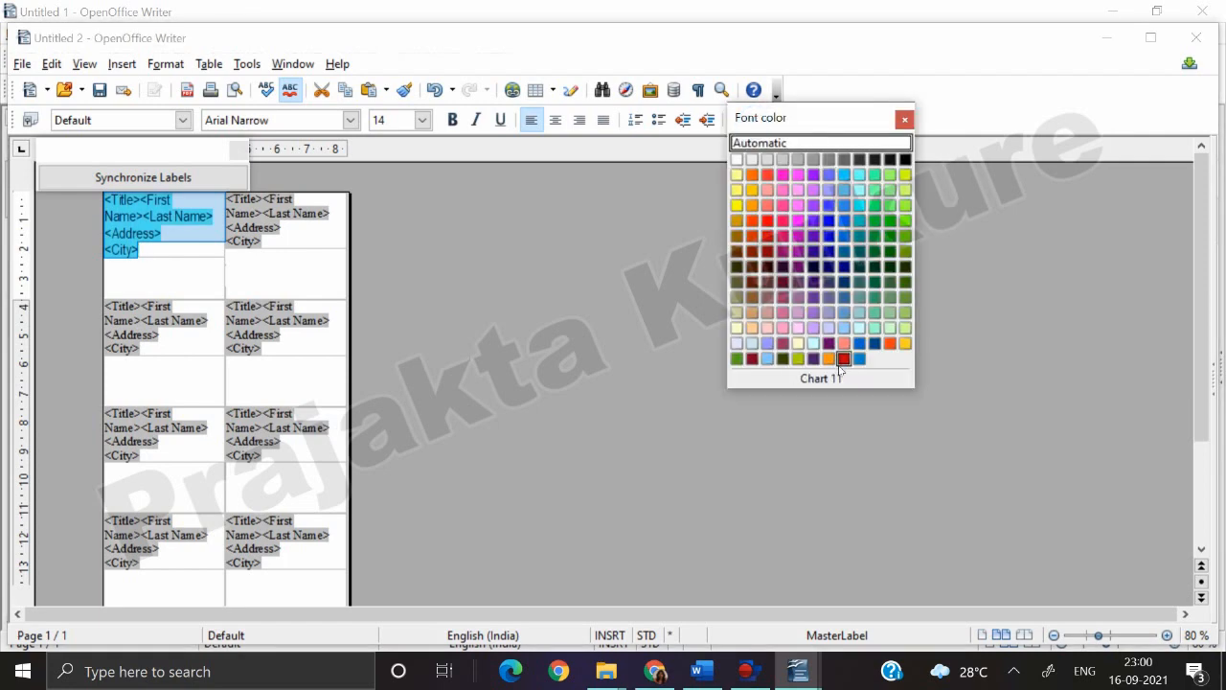
pyautogui.click(873, 345)
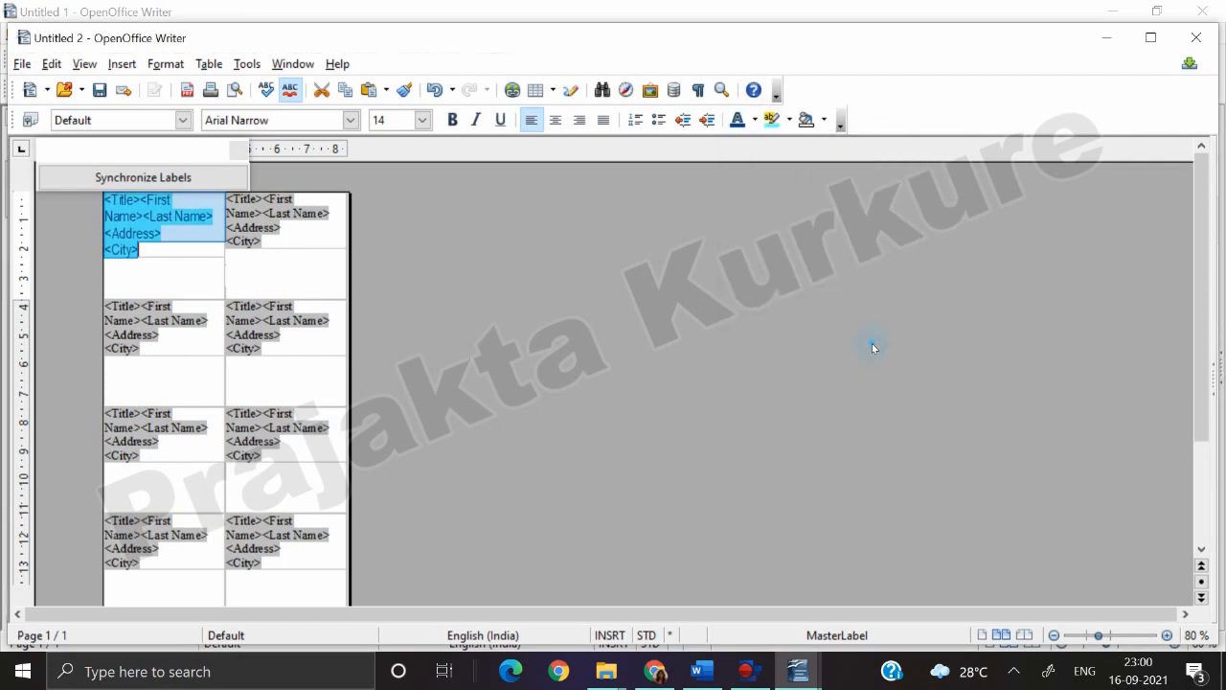
pyautogui.click(457, 123)
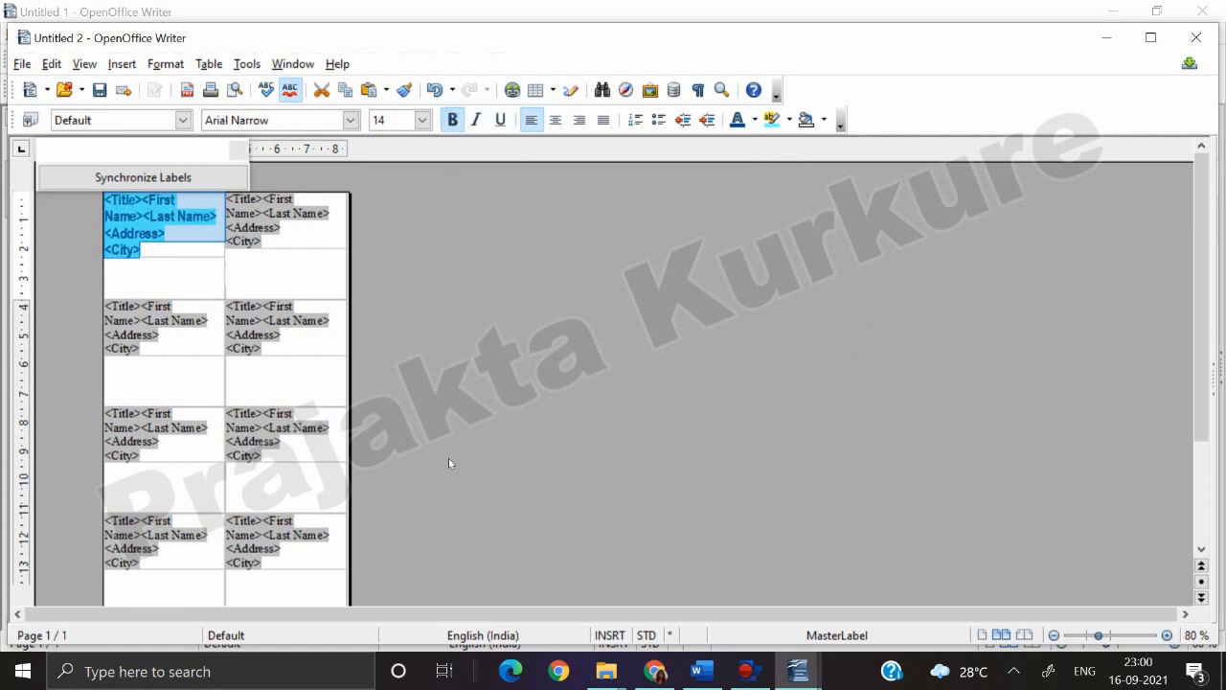
# - Synchronize the labels to apply the first label's formatting to all the others
pyautogui.click(1166, 635)
pyautogui.click(1166, 635)
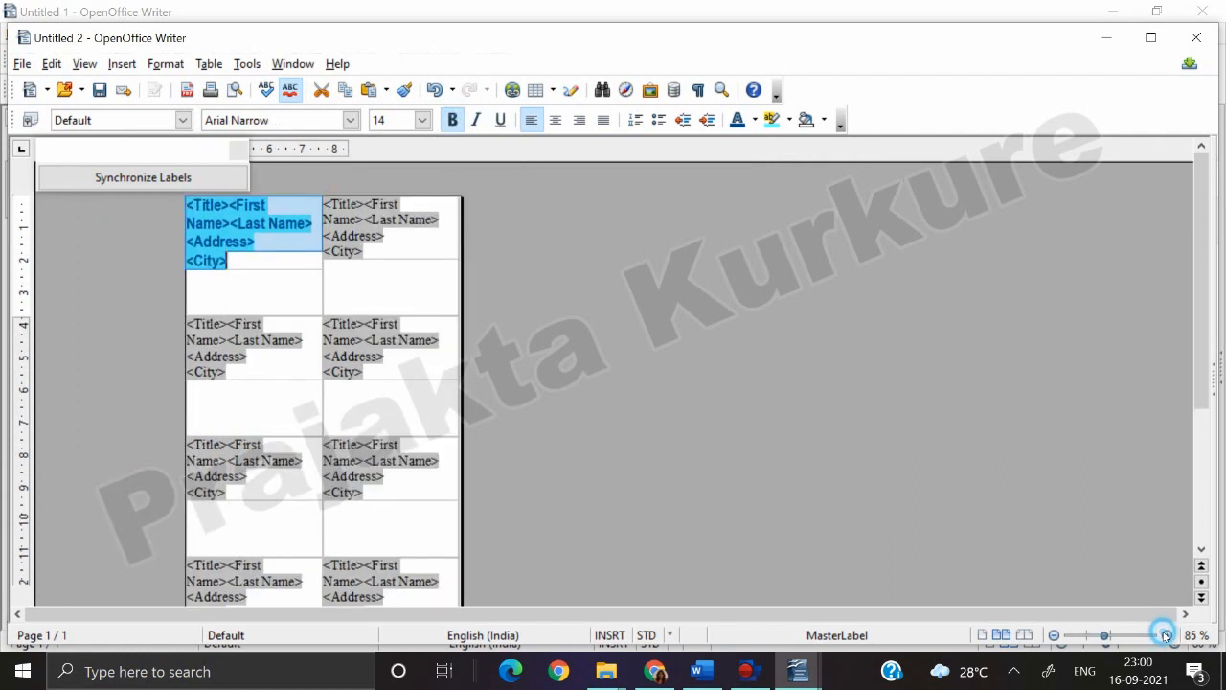
pyautogui.click(1166, 635)
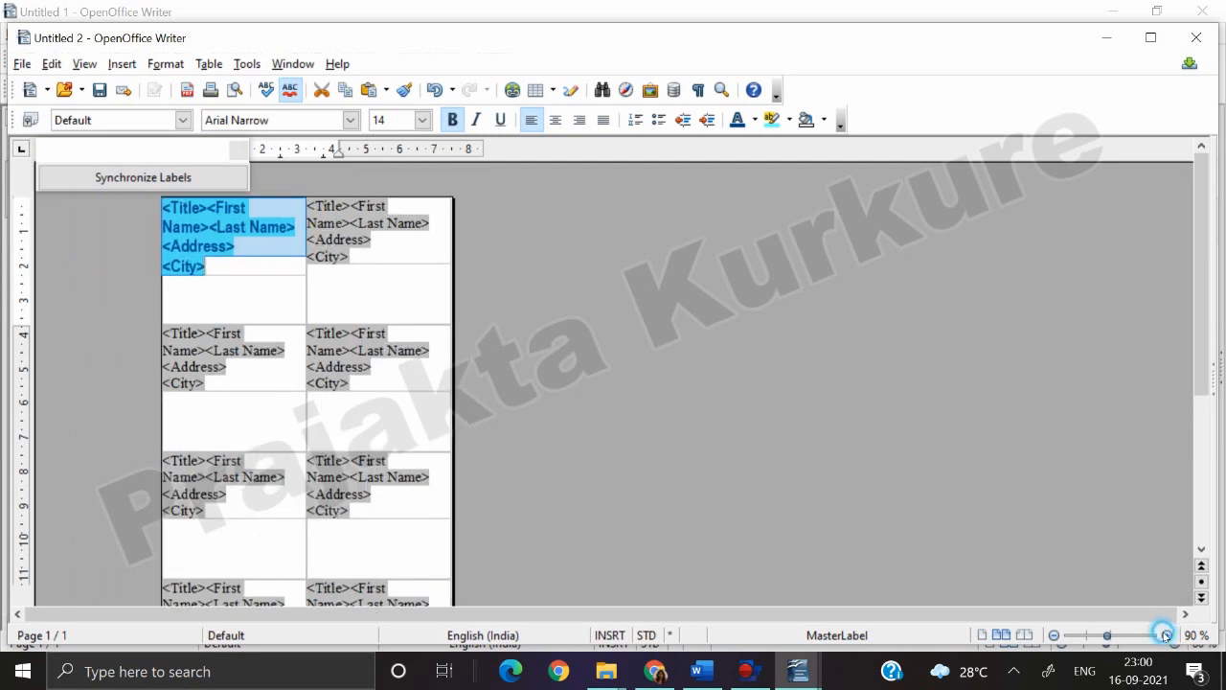
pyautogui.click(106, 178)
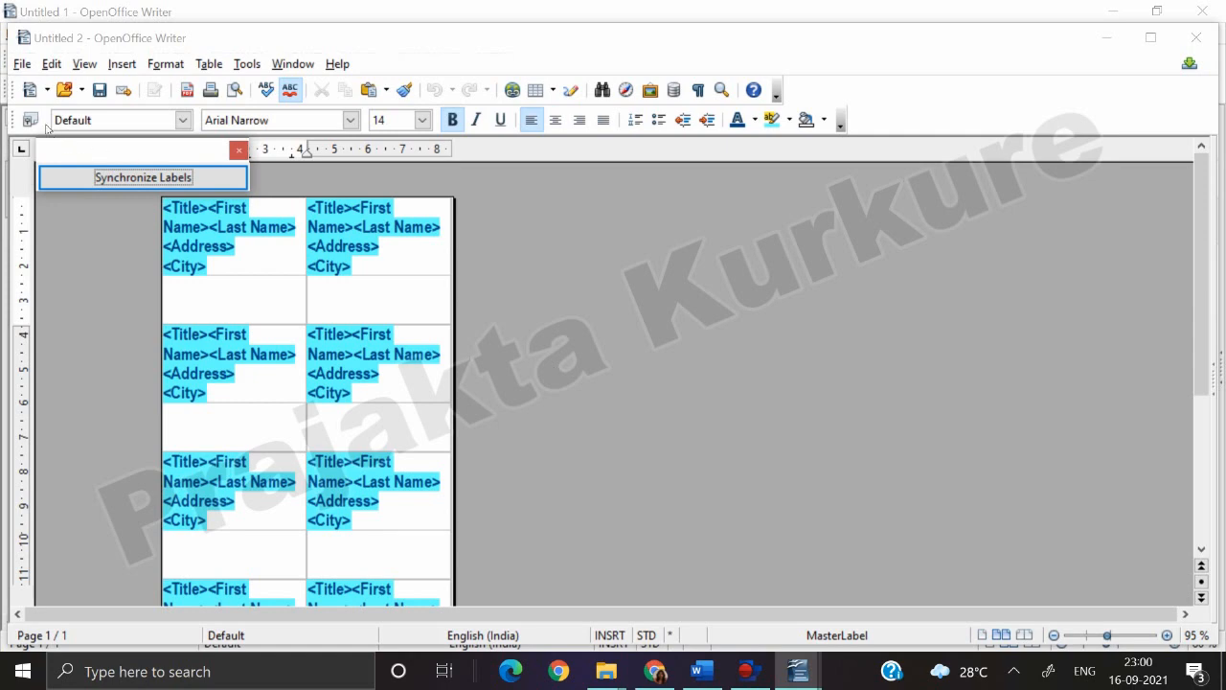
# - Print the labels as a form letter for all records to a single file named labels in the X-IT-Assignment folder
pyautogui.click(22, 64)
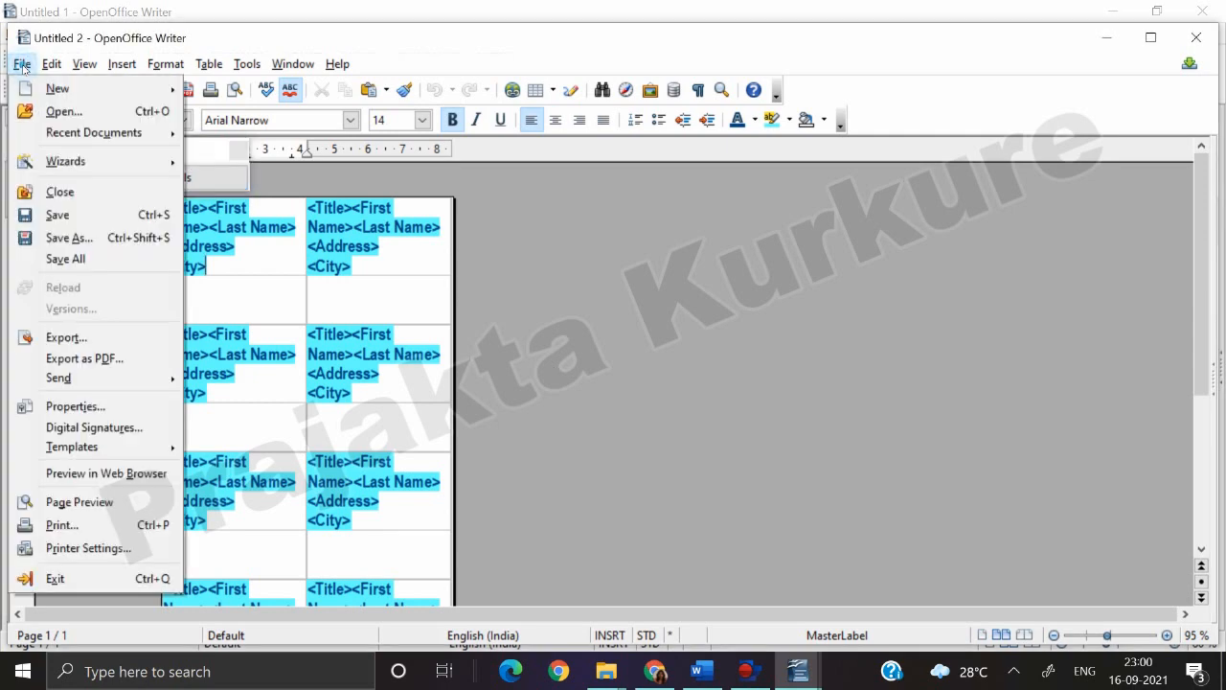
pyautogui.click(127, 524)
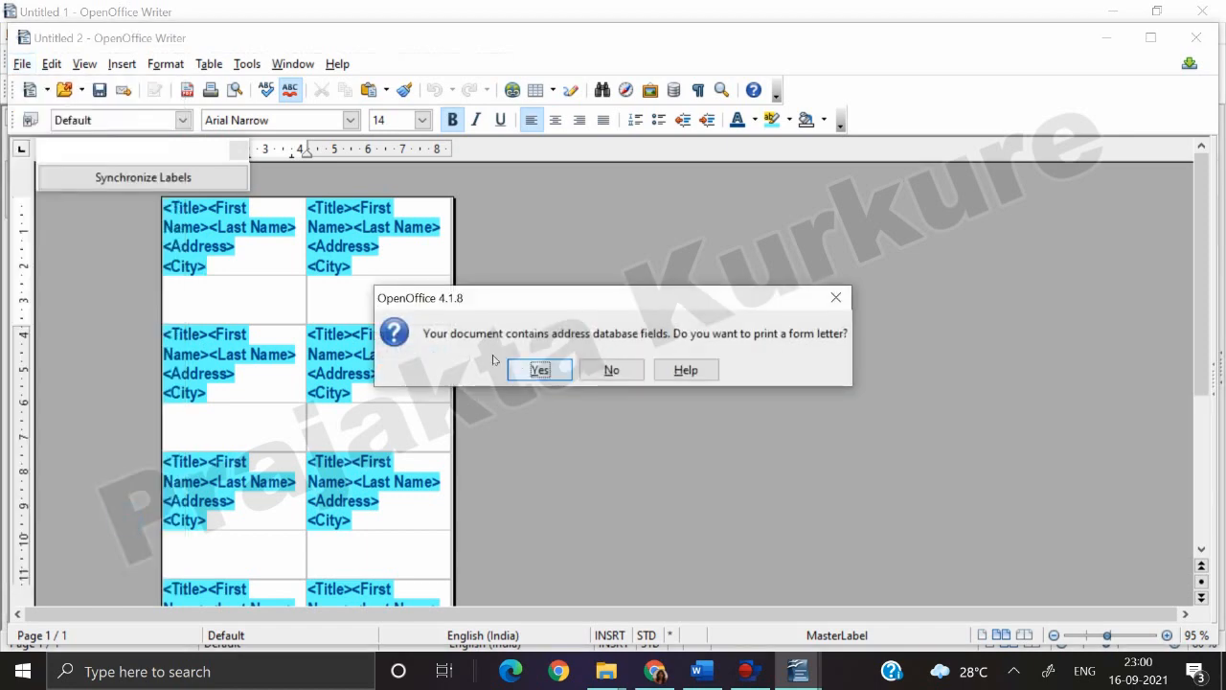
pyautogui.click(539, 371)
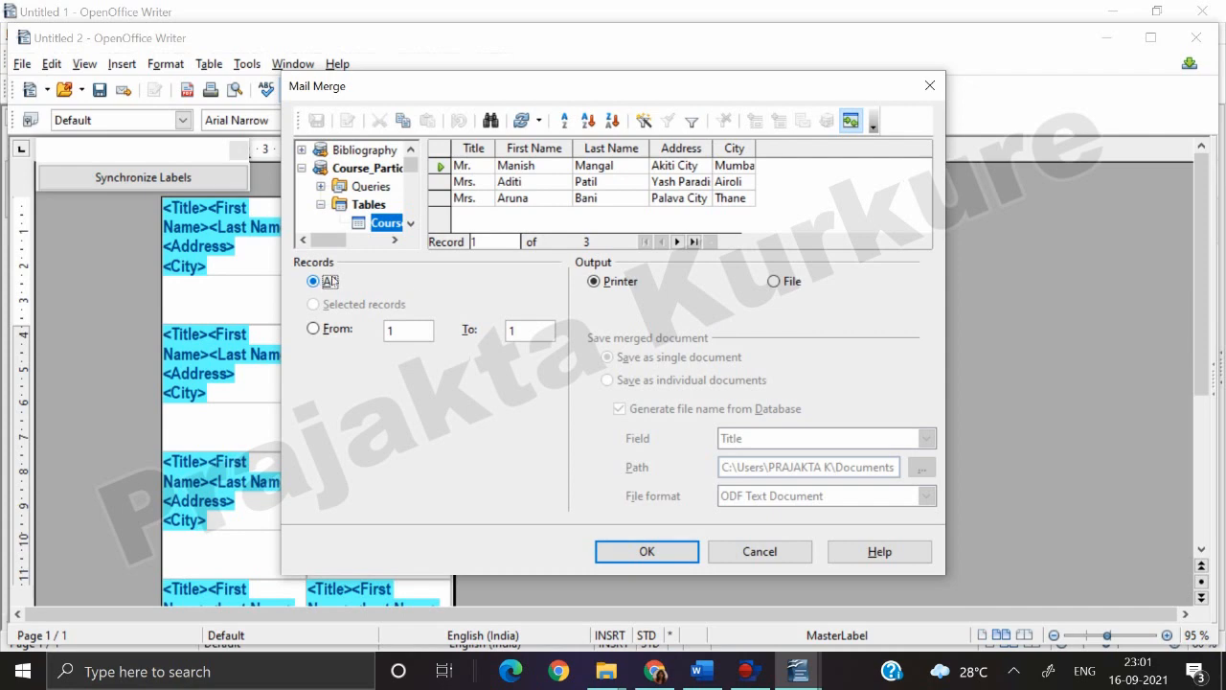
pyautogui.click(794, 284)
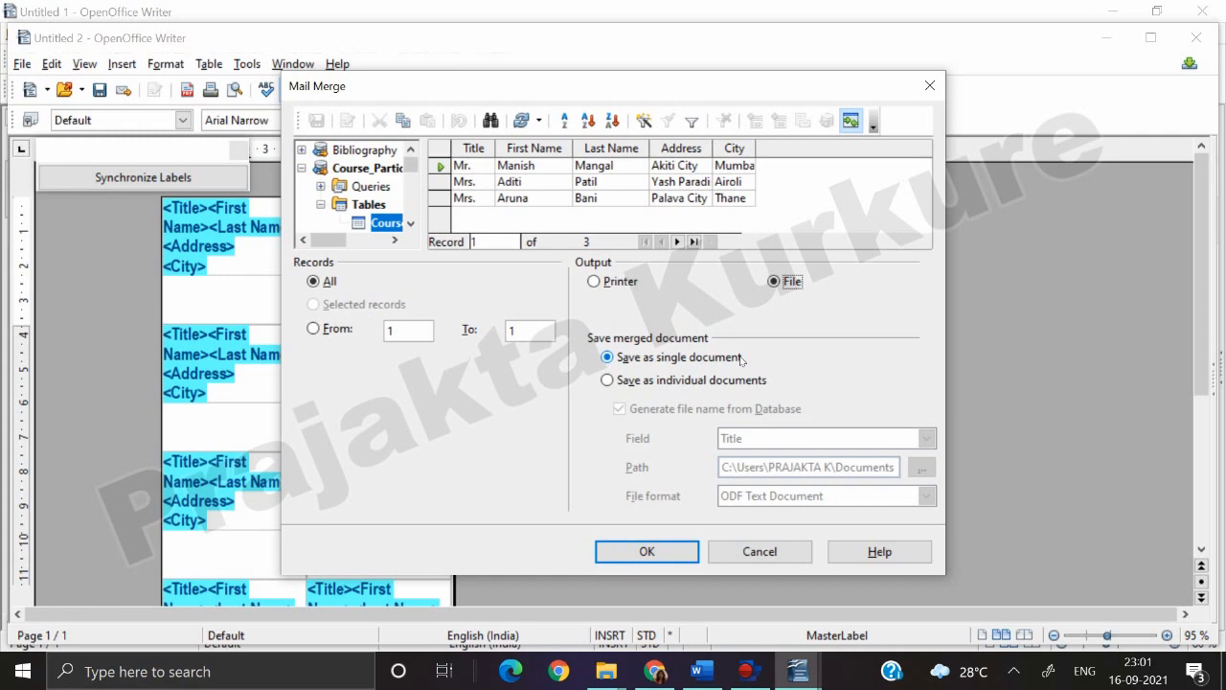
pyautogui.click(656, 554)
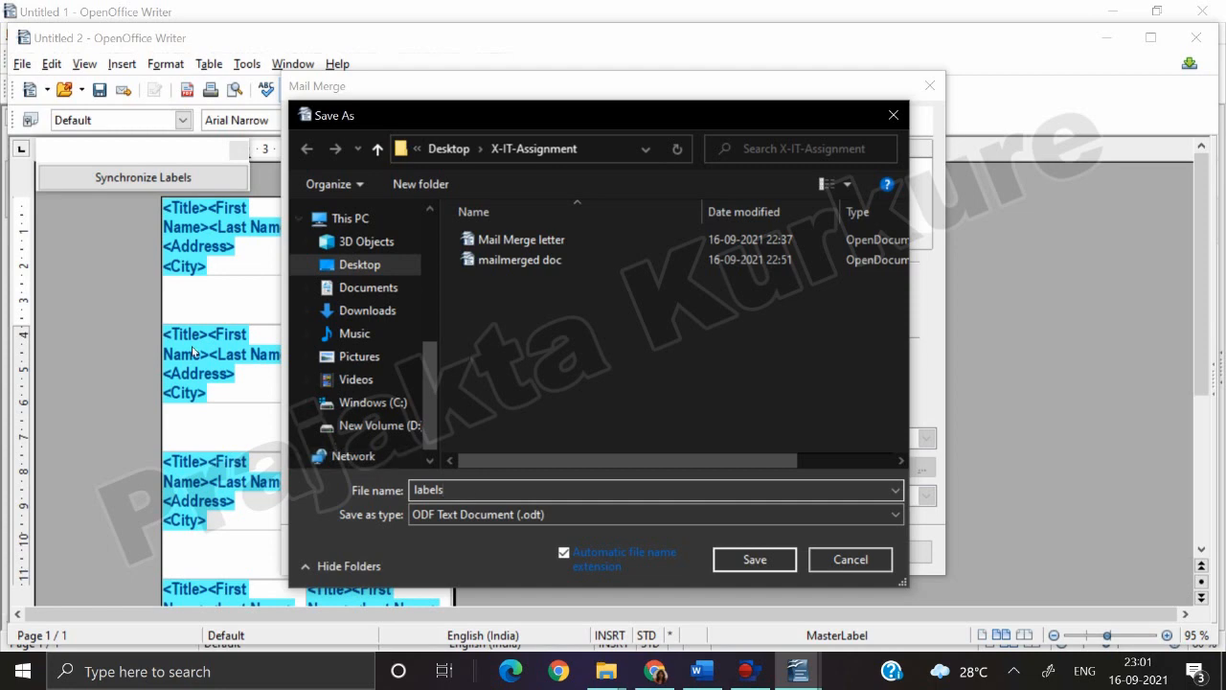
pyautogui.click(755, 560)
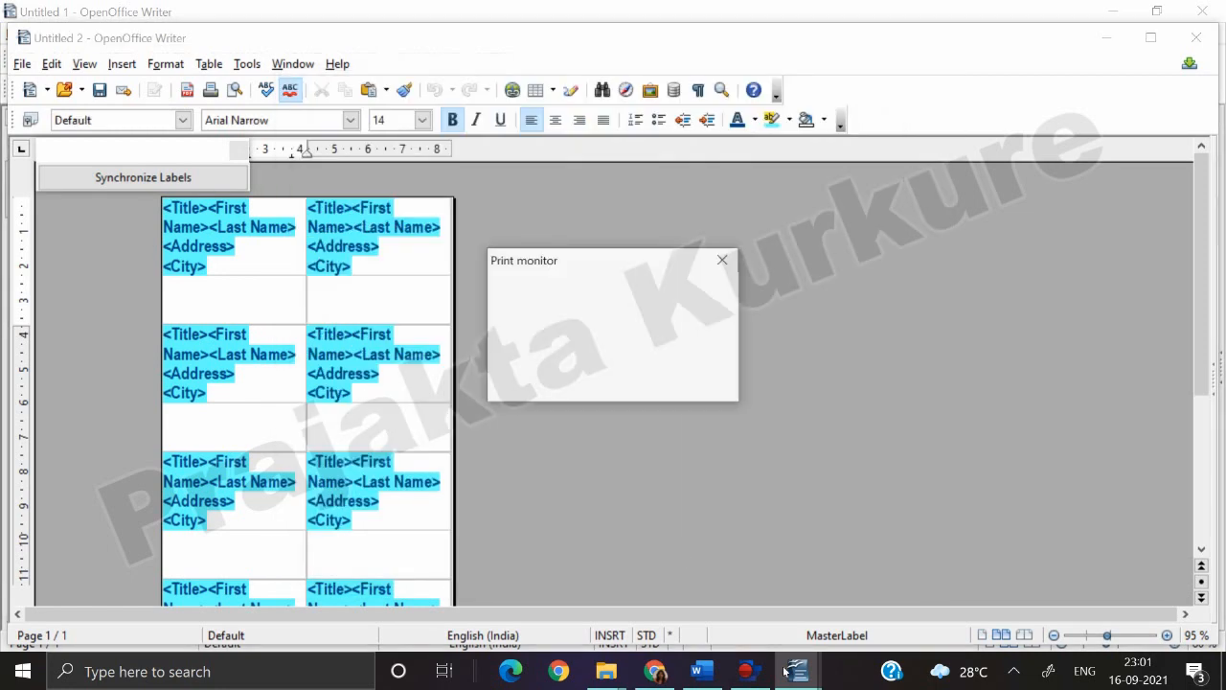
# - Open the labels document from the X-IT-Assignment folder in File Explorer and export it as a PDF named labels
pyautogui.click(607, 671)
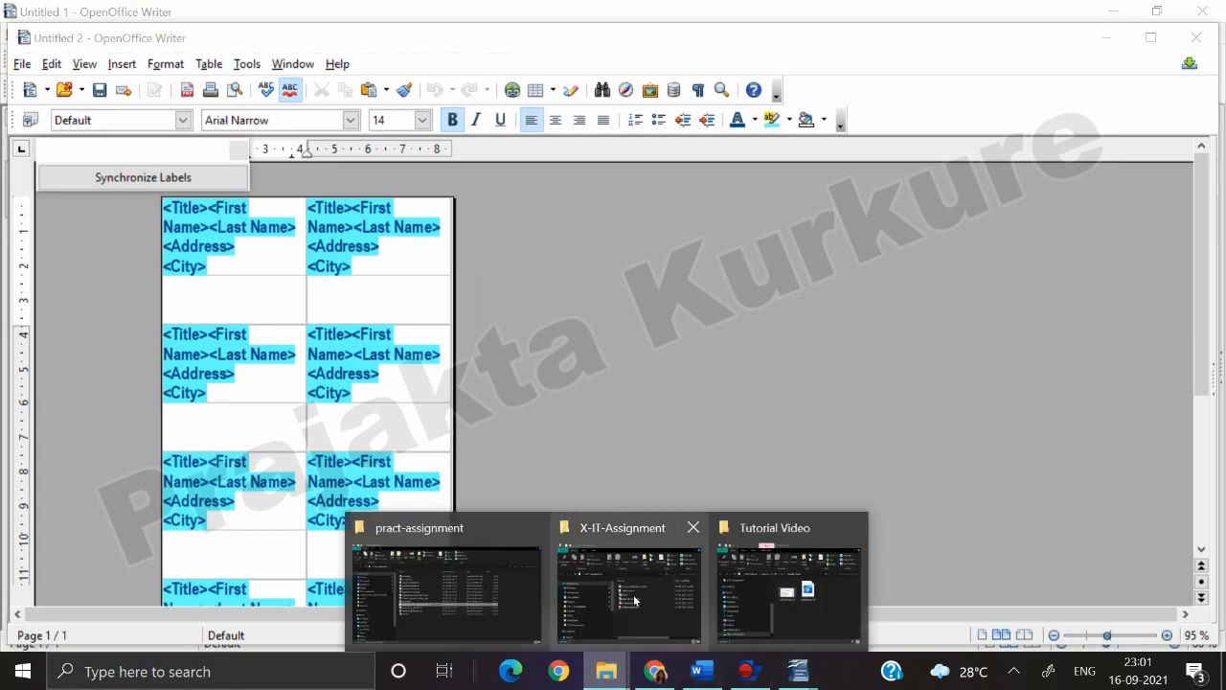
pyautogui.click(666, 602)
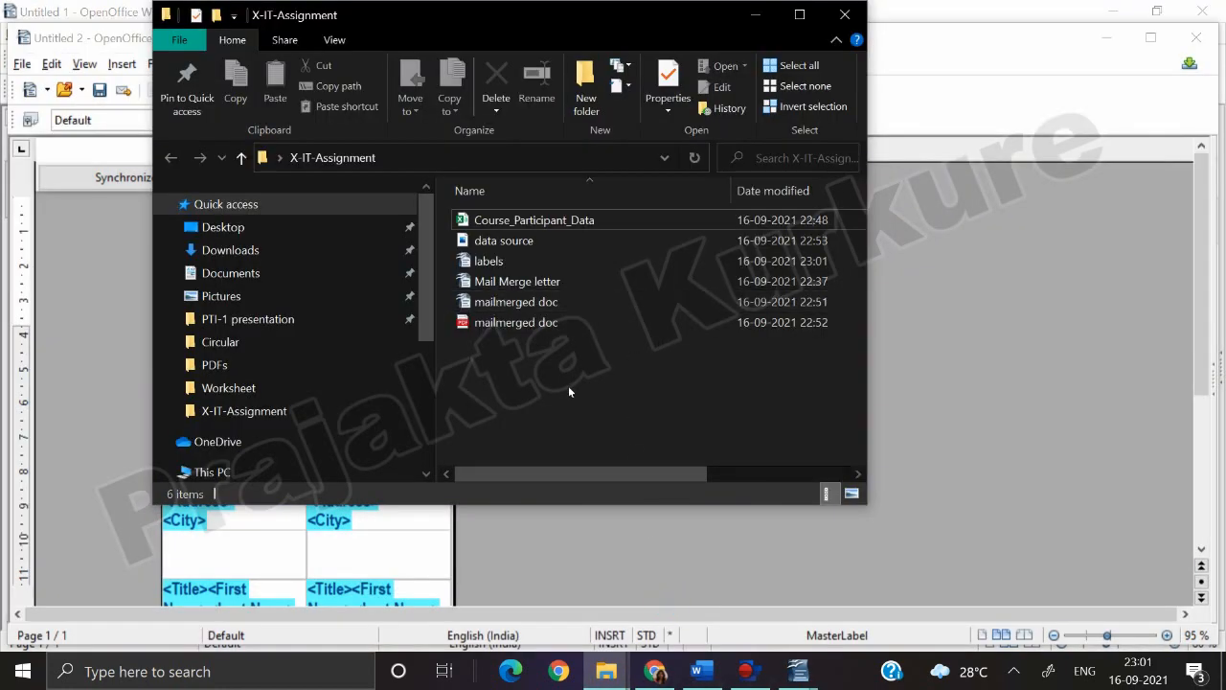
pyautogui.click(484, 262)
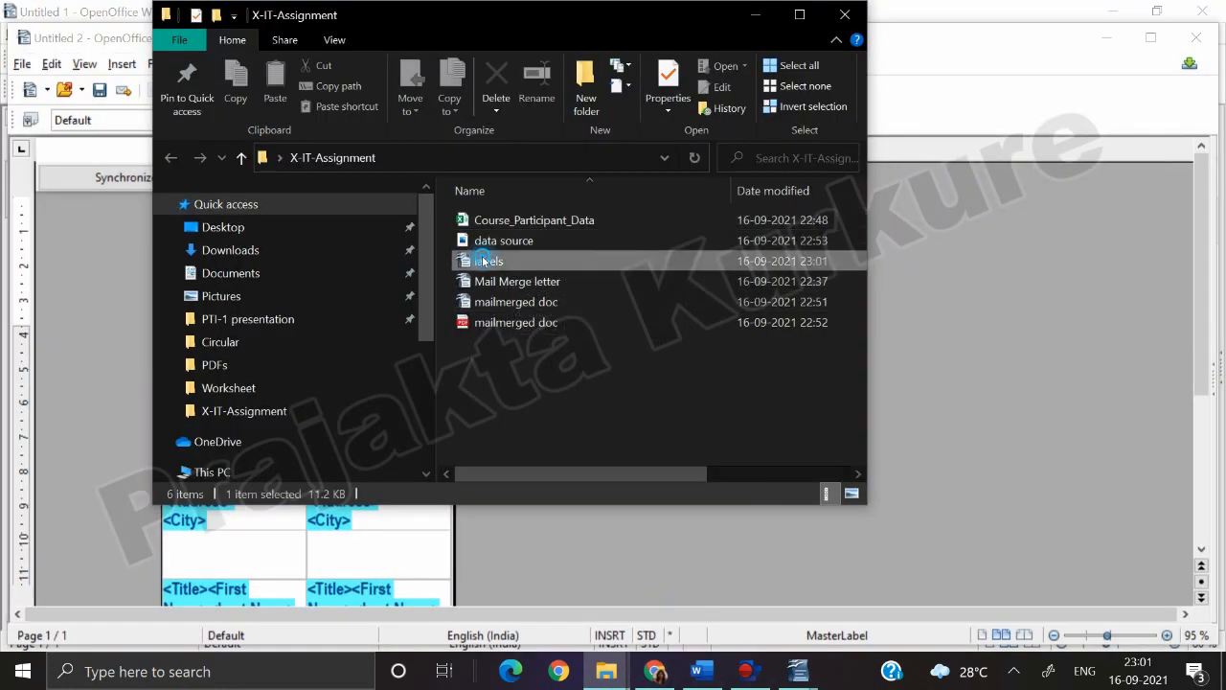
pyautogui.doubleClick(484, 262)
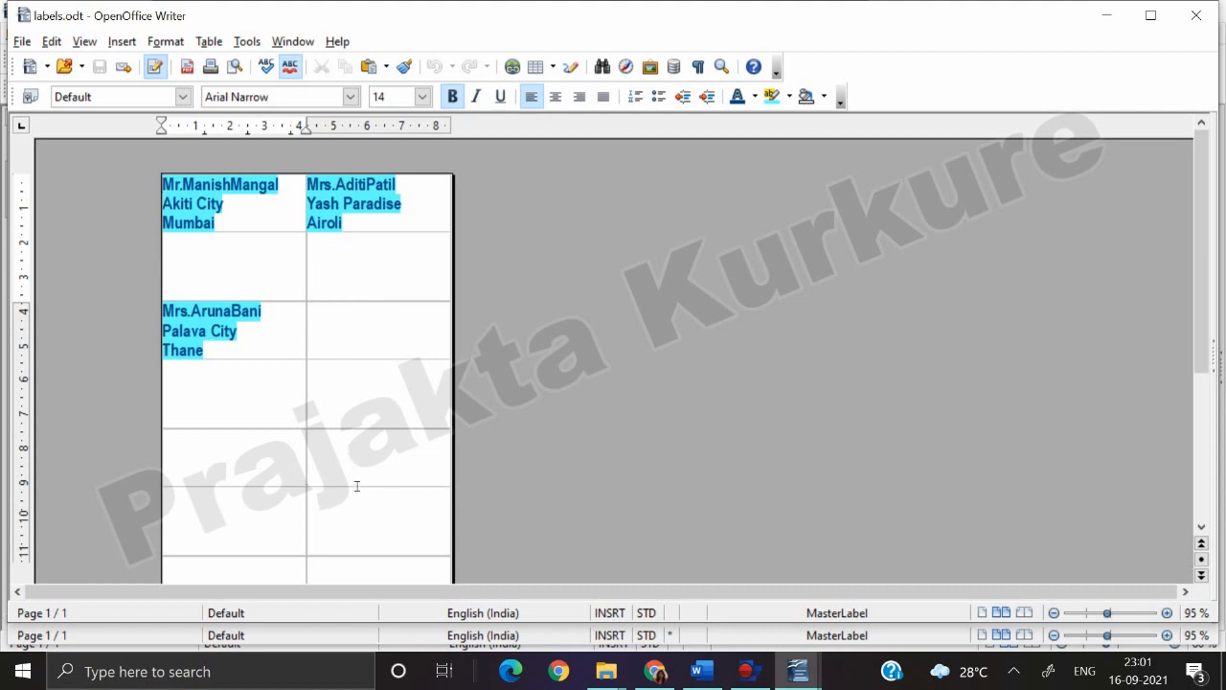
pyautogui.click(191, 67)
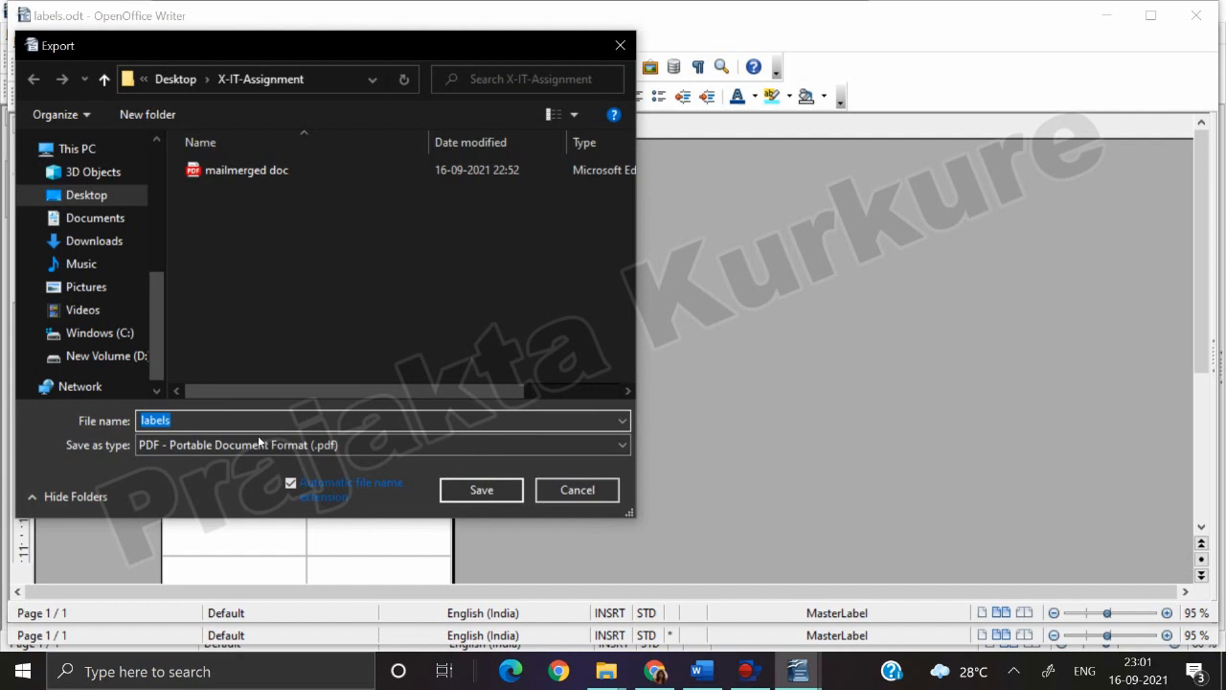
pyautogui.click(506, 489)
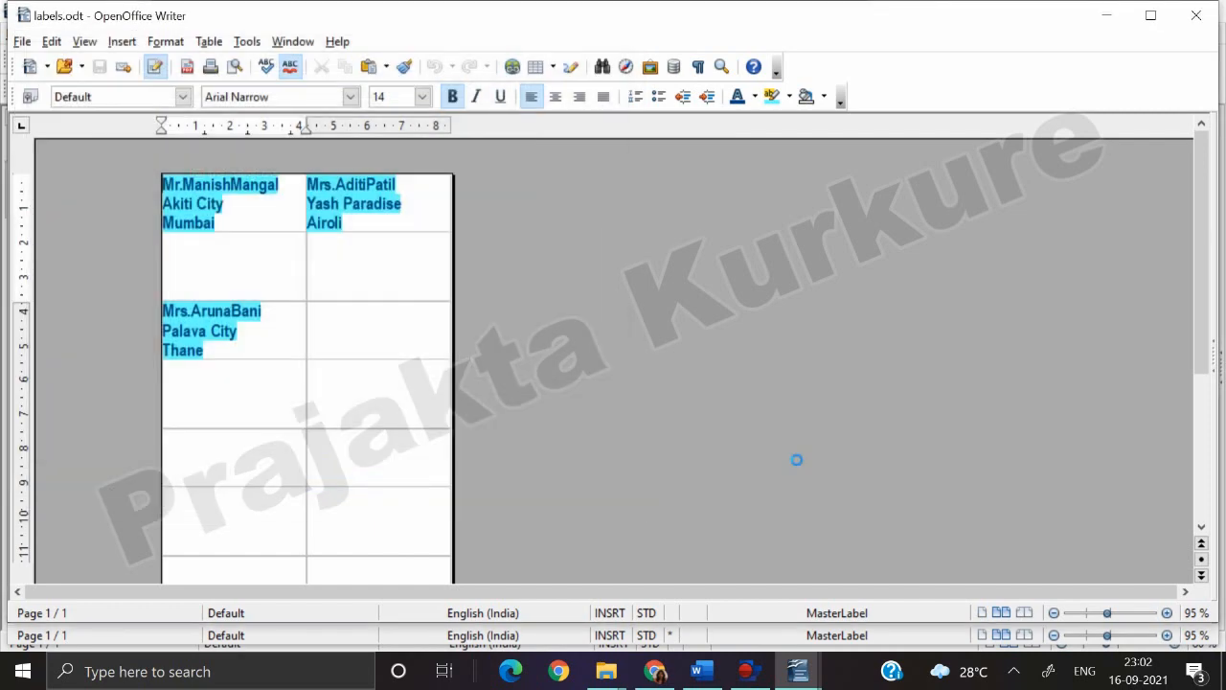
# - Close the exported labels document and the folder window, and open the Mail Merge dialog for the label template in a maximized window
pyautogui.click(1195, 16)
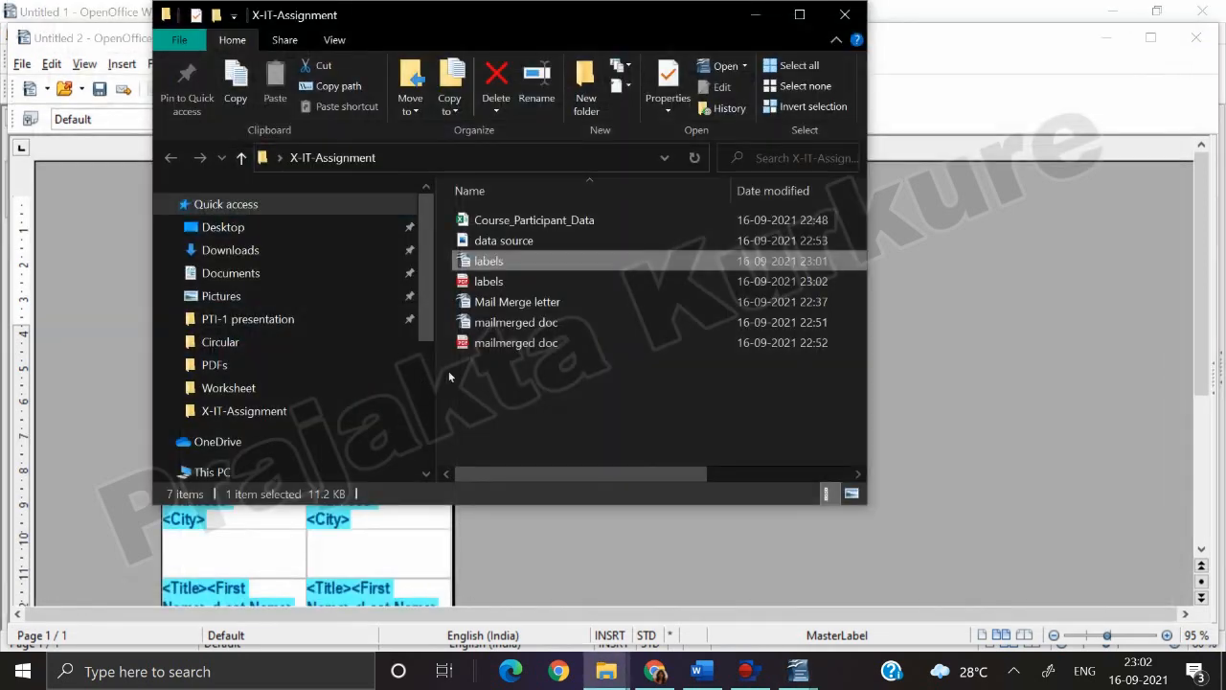
pyautogui.click(845, 16)
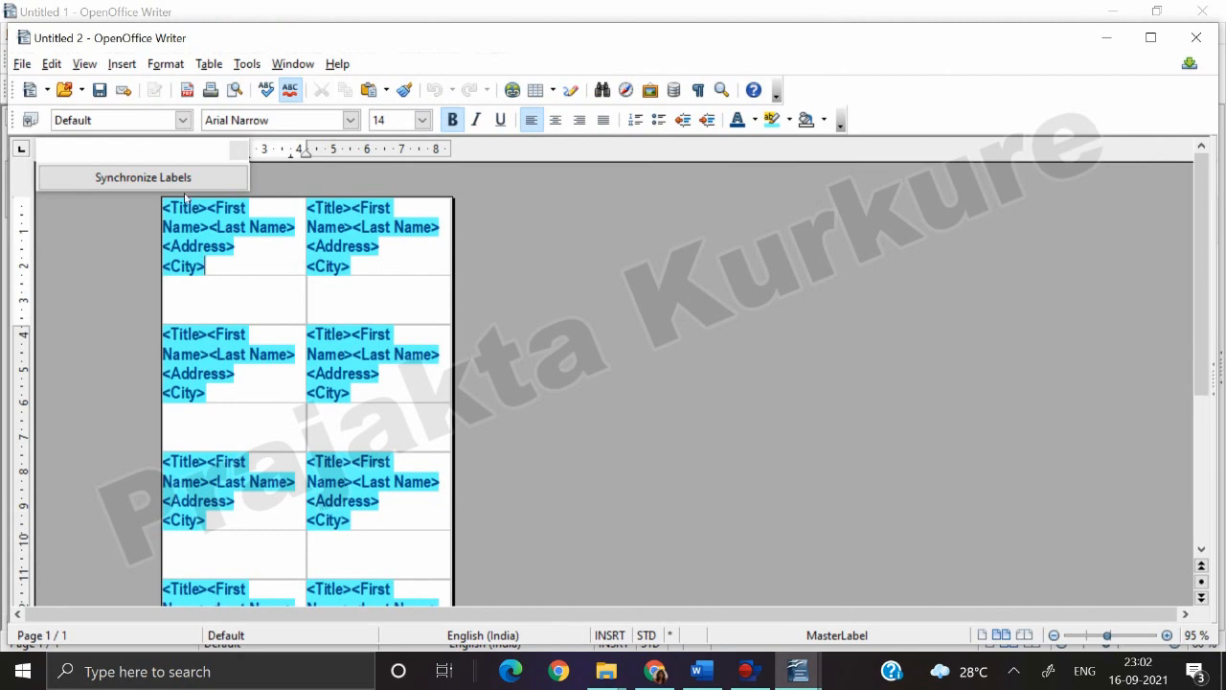
pyautogui.click(21, 63)
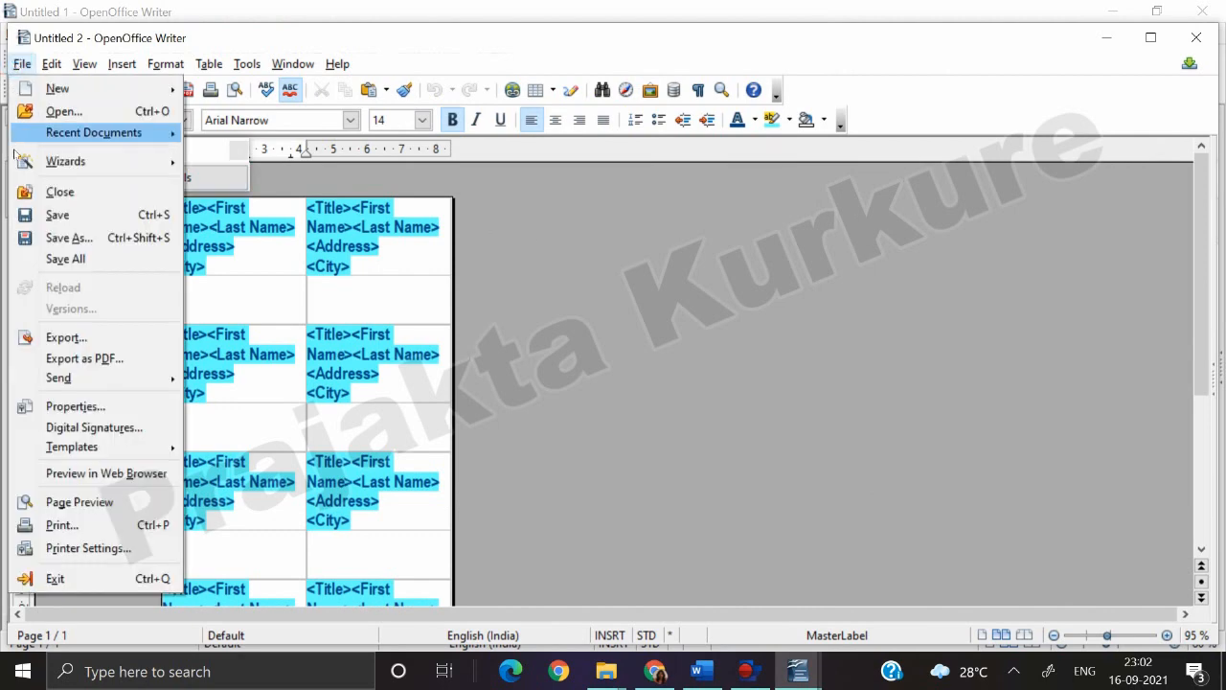
pyautogui.click(93, 535)
pyautogui.click(544, 367)
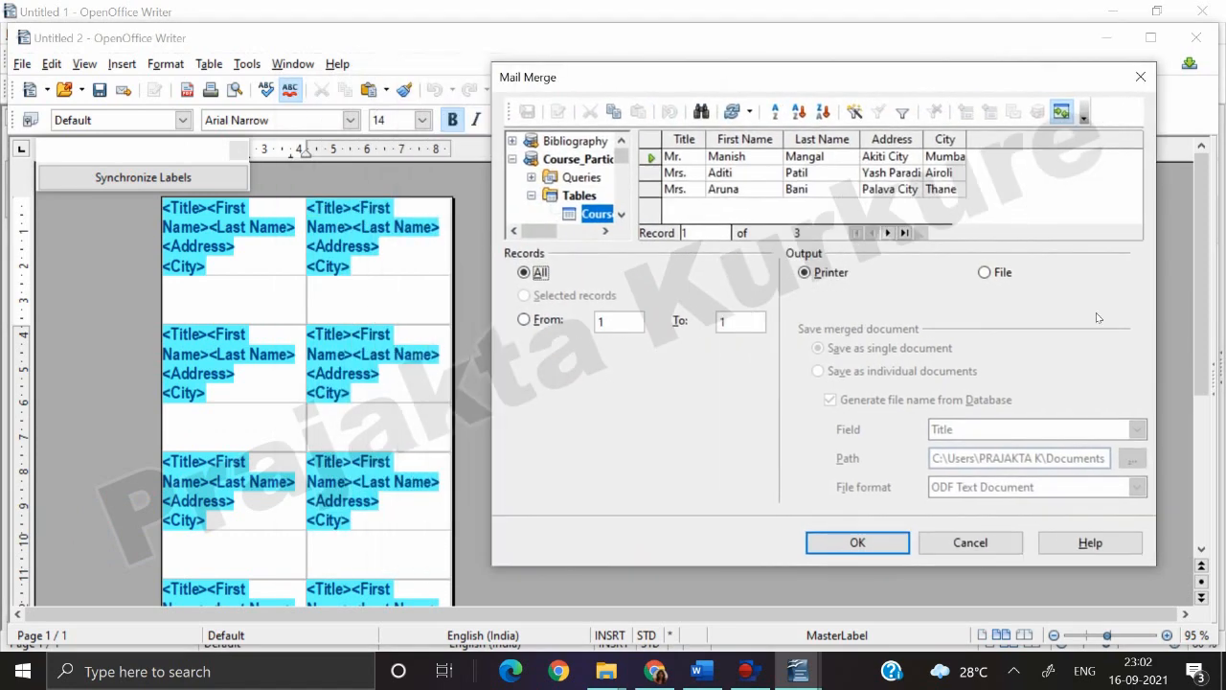
pyautogui.click(1150, 38)
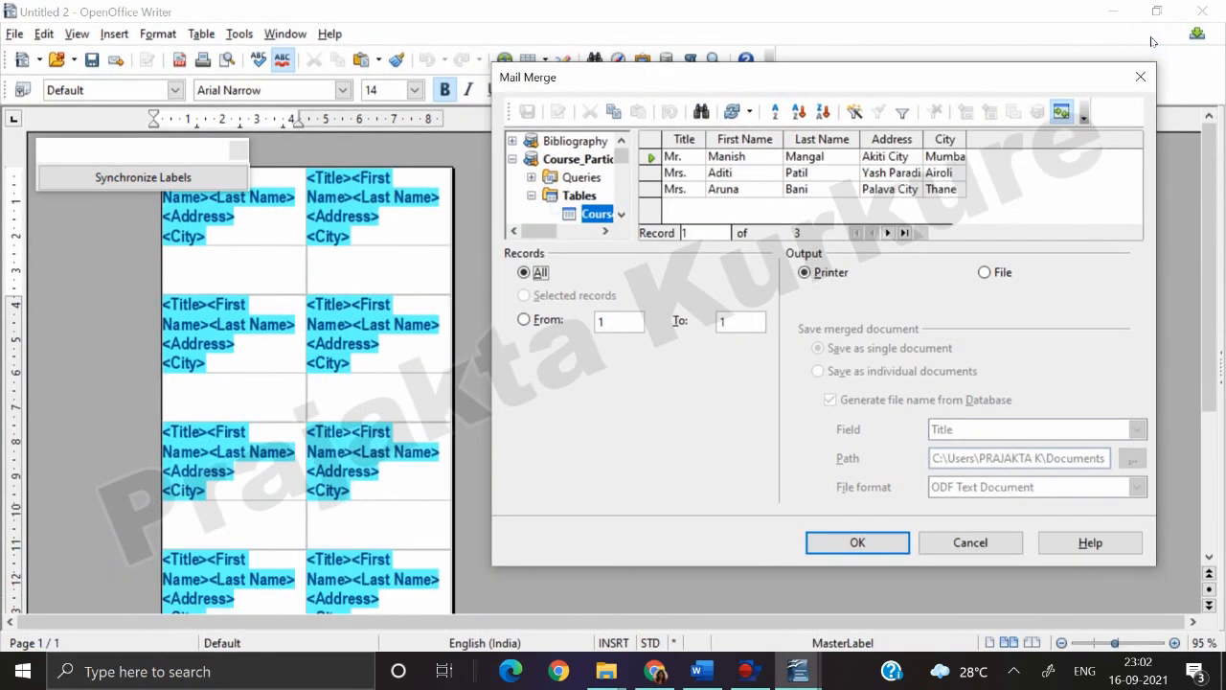
# - Open Snipping Tool and capture the screen area showing the label template and the Mail Merge dialog
pyautogui.click(252, 682)
pyautogui.write('sni')
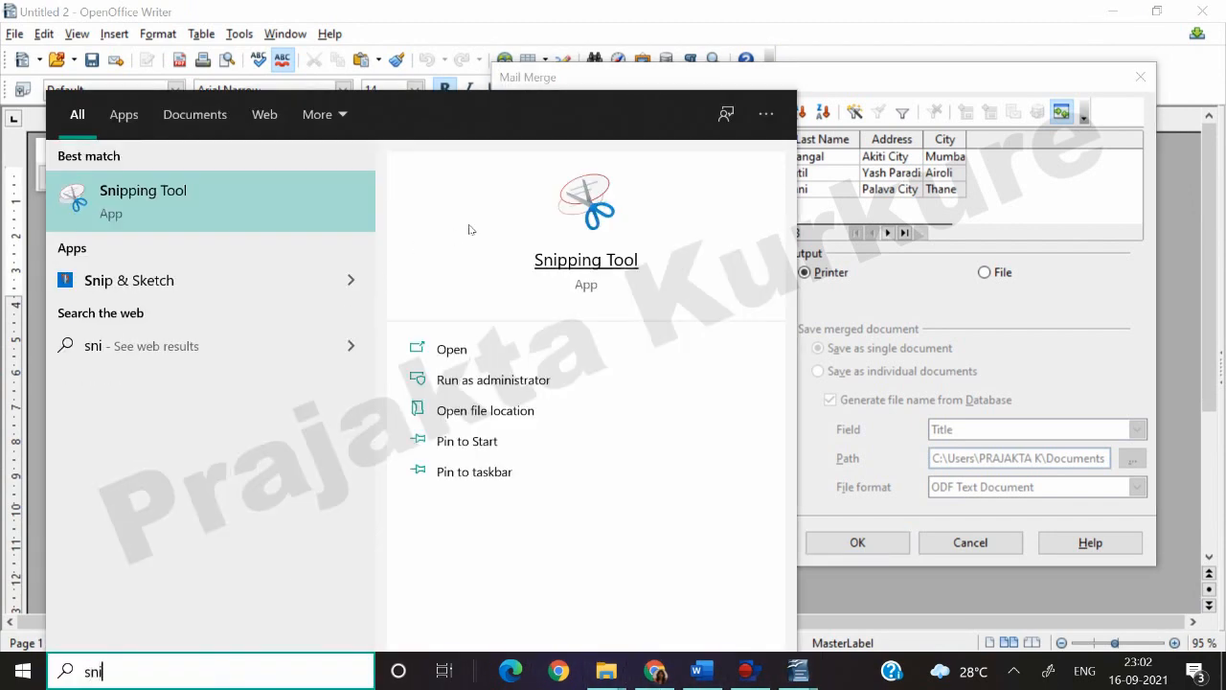
pyautogui.click(596, 265)
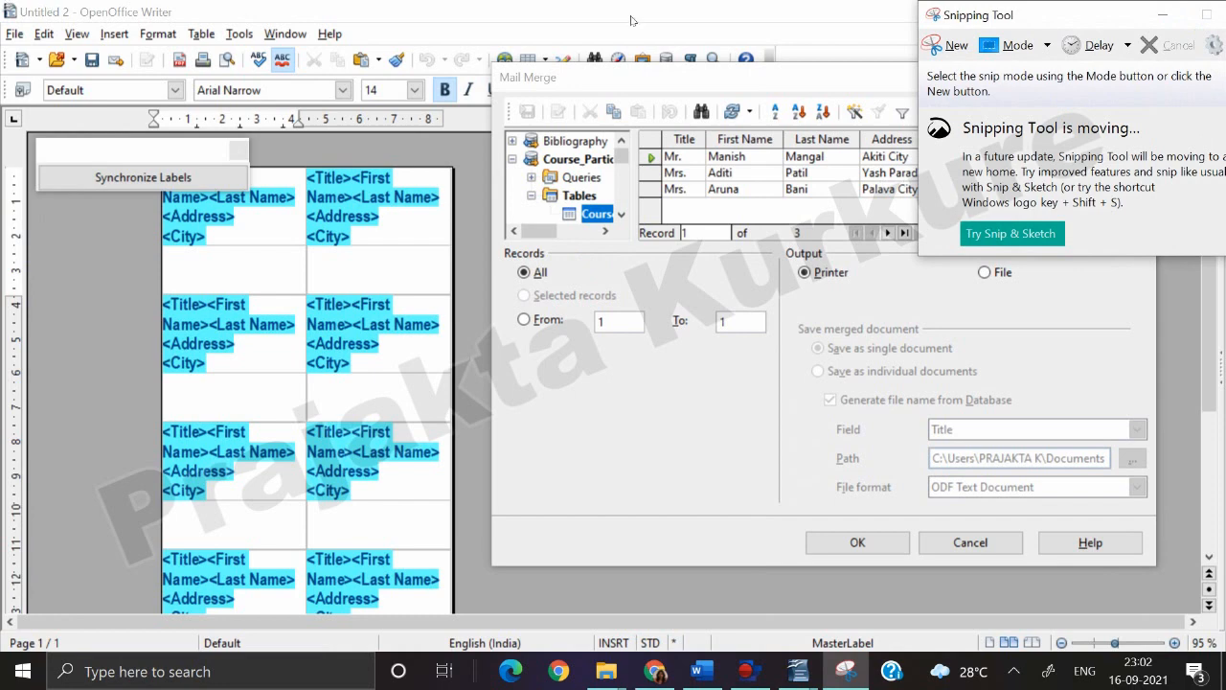
pyautogui.click(951, 45)
pyautogui.moveTo(94, 145); pyautogui.dragTo(1224, 686)
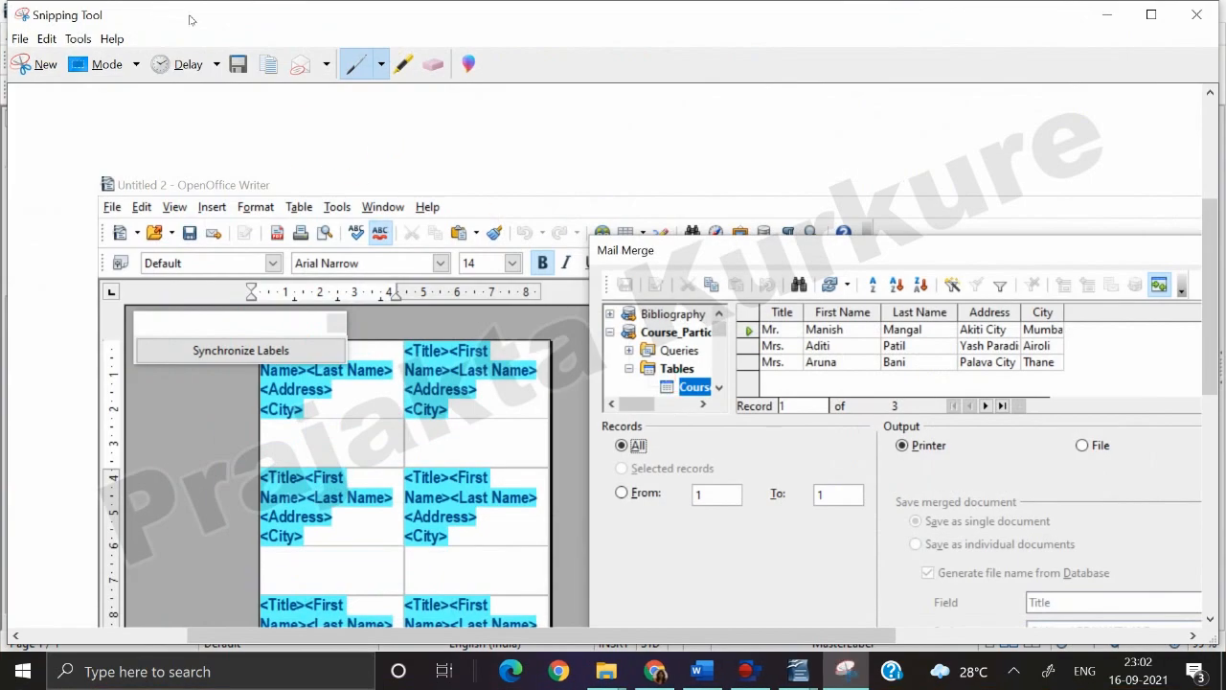
# - Save the capture as a PNG named label-screen in the X-IT-Assignment folder, close Snipping Tool and dismiss the Mail Merge dialog
pyautogui.click(238, 63)
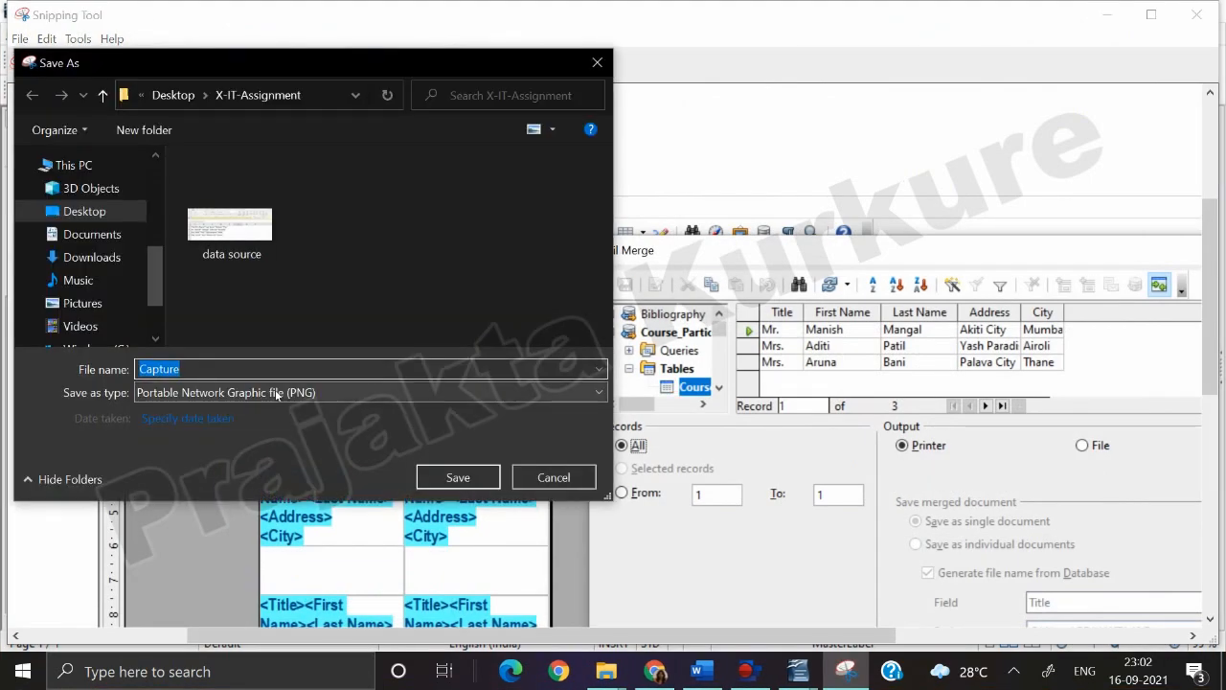
pyautogui.write('label')
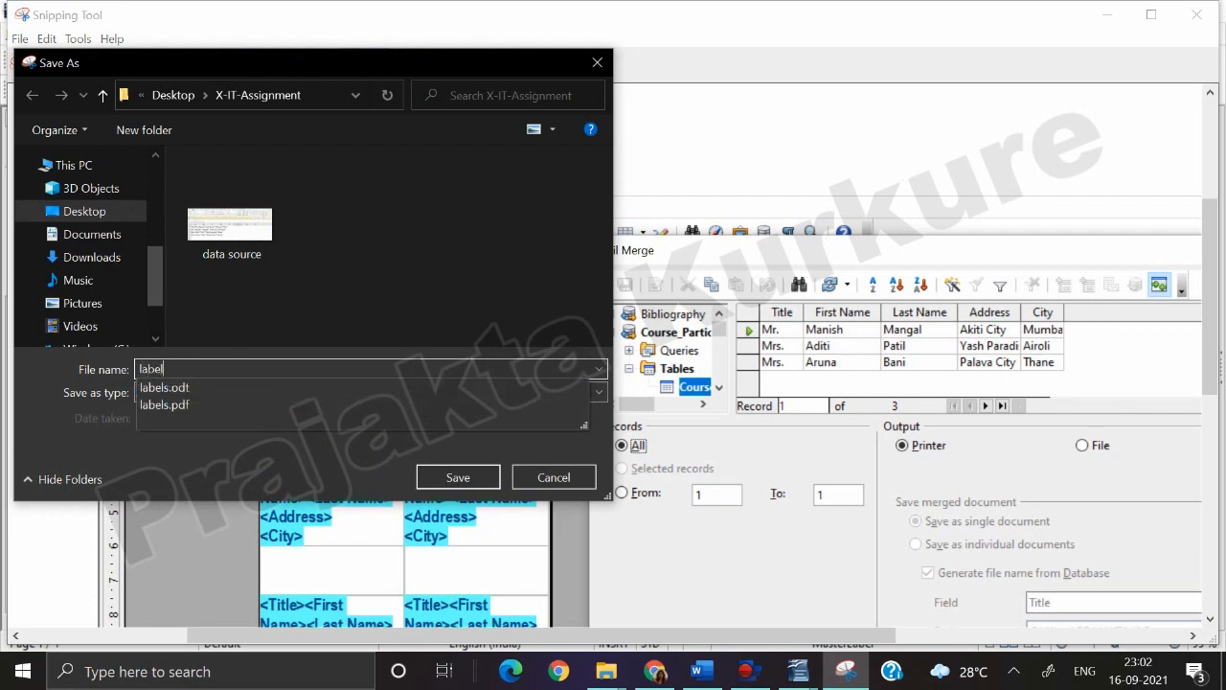
pyautogui.write('-screen')
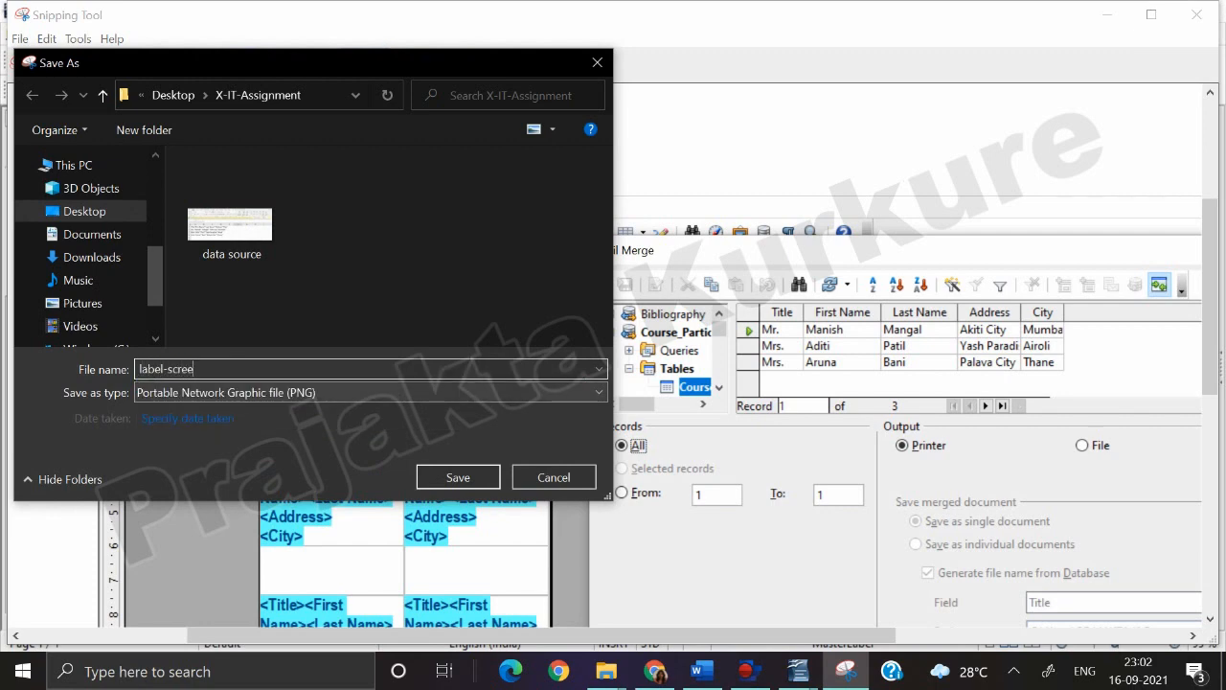
pyautogui.click(458, 477)
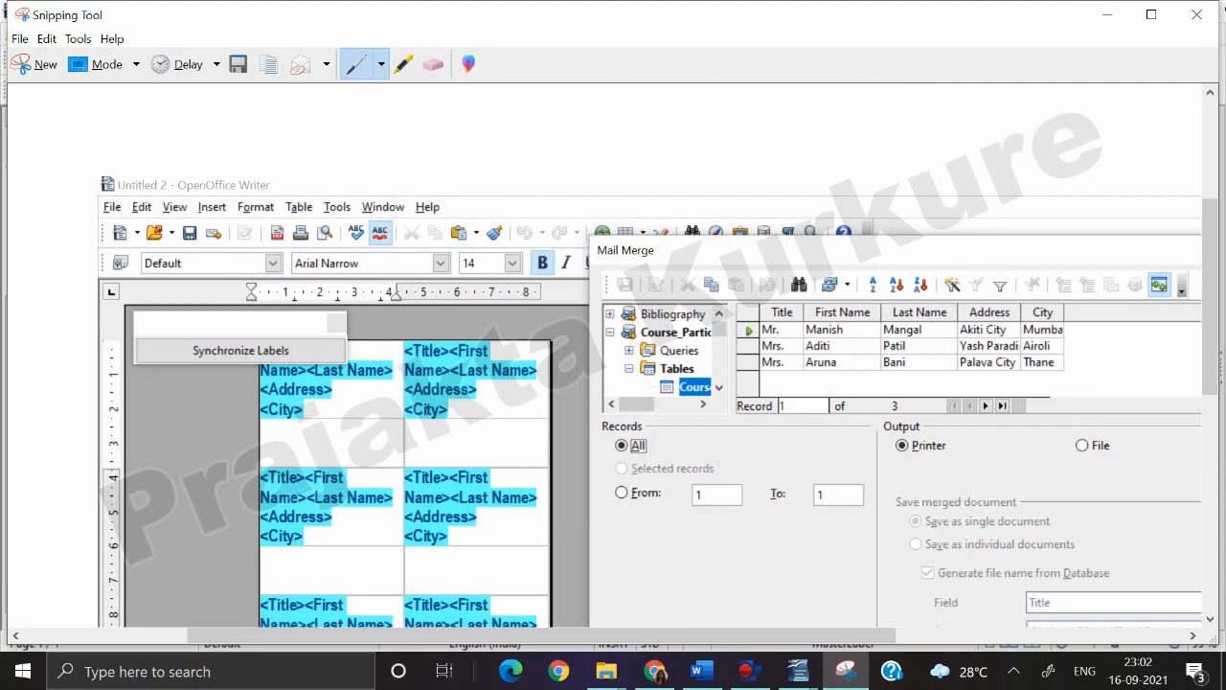
pyautogui.click(1197, 16)
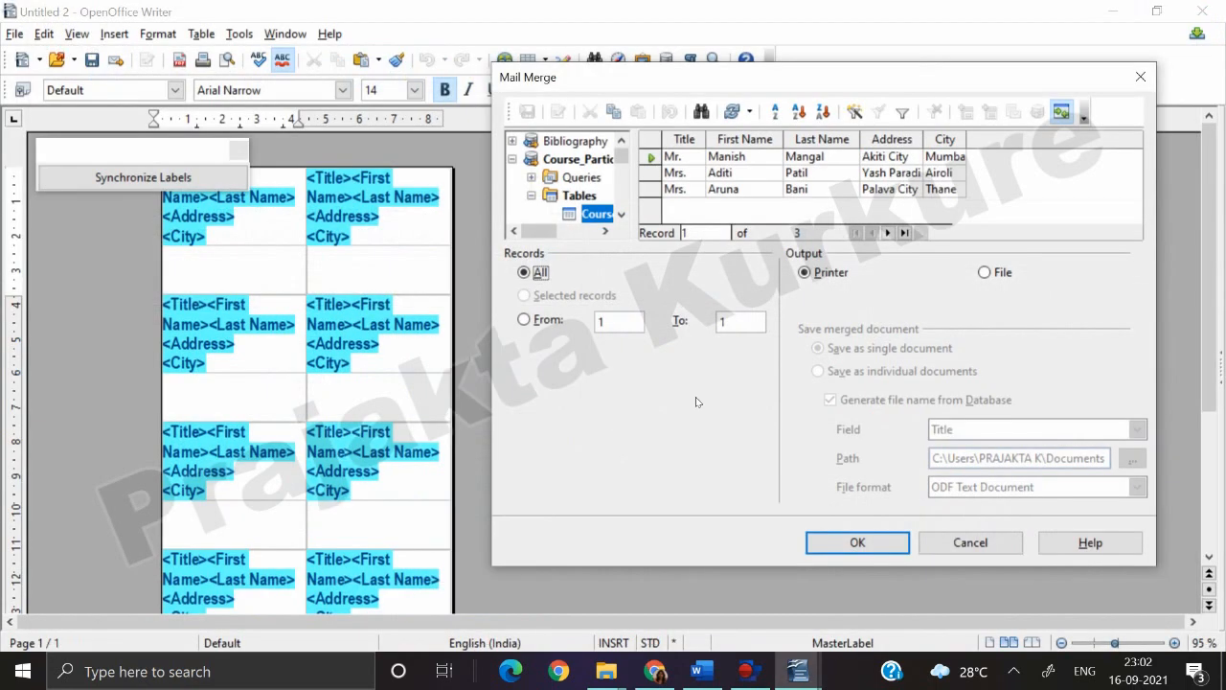
pyautogui.click(970, 542)
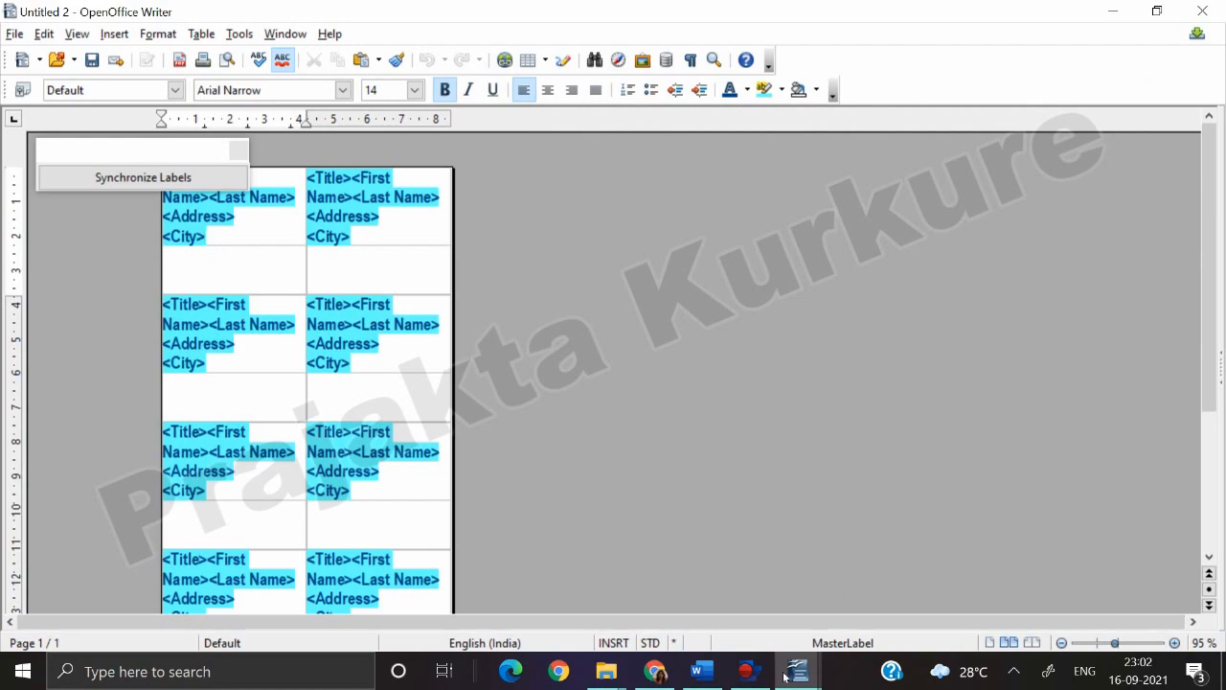